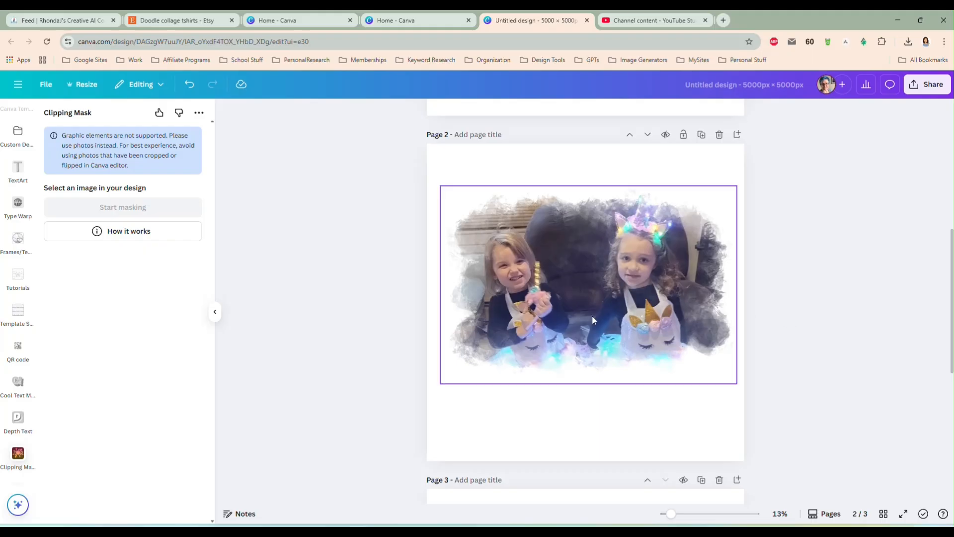
Delete the photo of the two girls from page 1 and the masked version from page 2
{"action": "left_click_drag", "start_coordinate": [589, 306], "coordinate": [587, 315]}
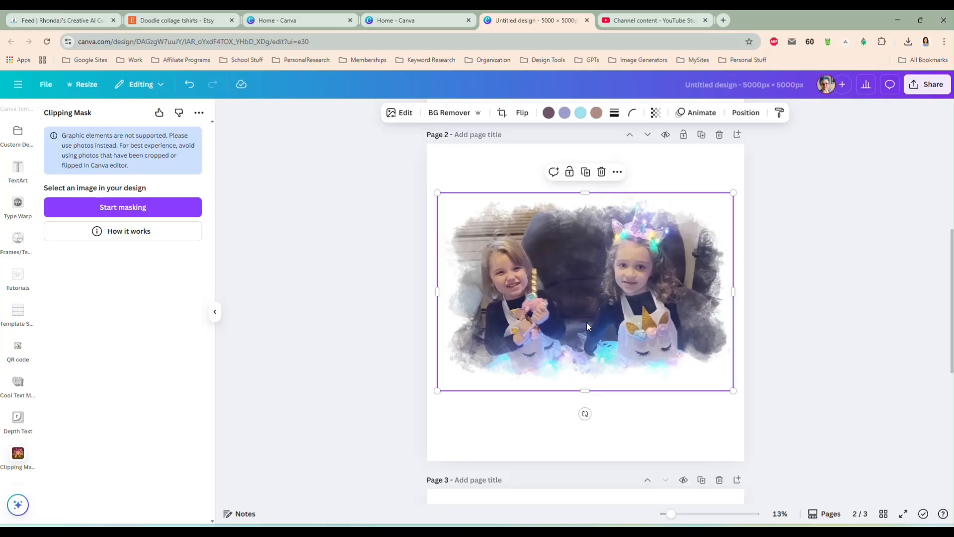
{"action": "scroll", "coordinate": [793, 312], "scroll_direction": "up", "scroll_amount": 5}
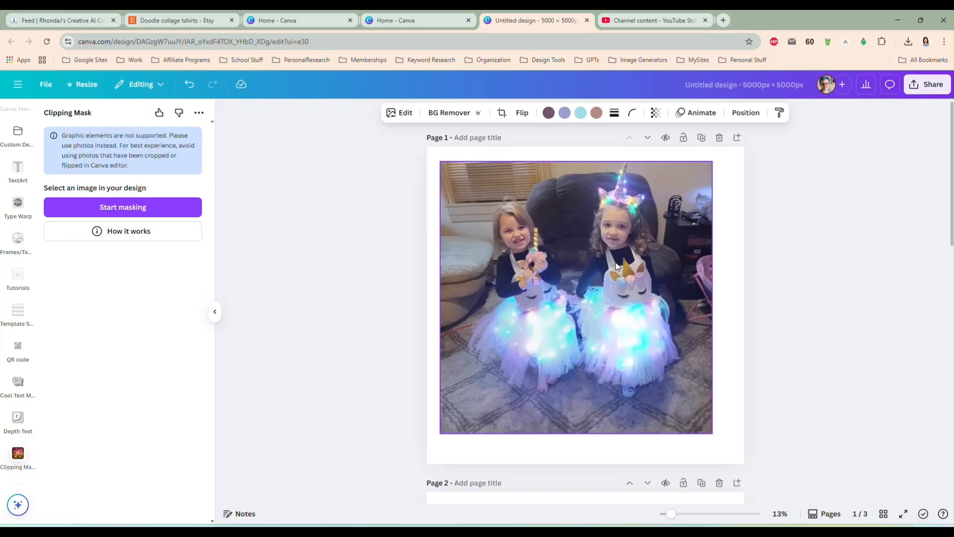
{"action": "left_click", "coordinate": [595, 252]}
{"action": "key", "text": "Delete"}
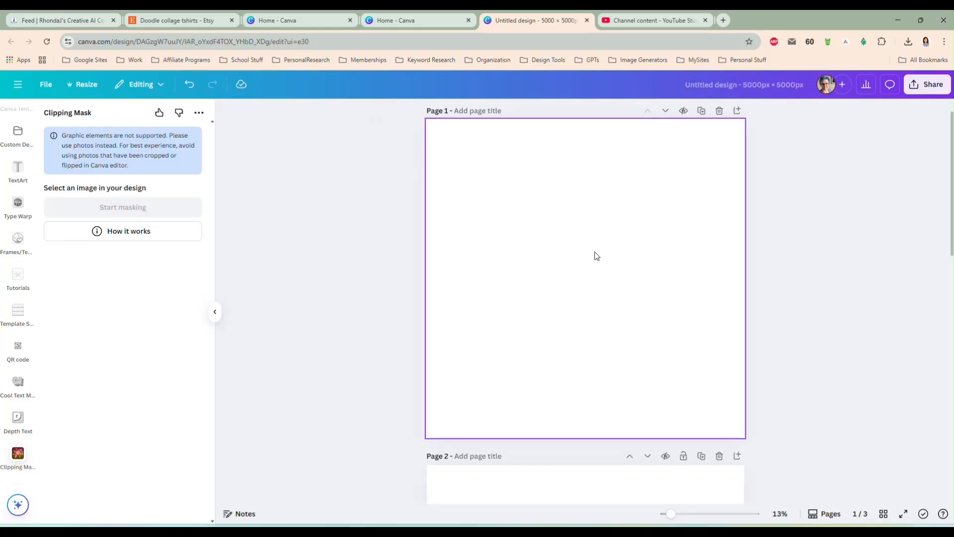
{"action": "scroll", "coordinate": [596, 256], "scroll_direction": "down", "scroll_amount": 10}
{"action": "scroll", "coordinate": [585, 359], "scroll_direction": "up", "scroll_amount": 10}
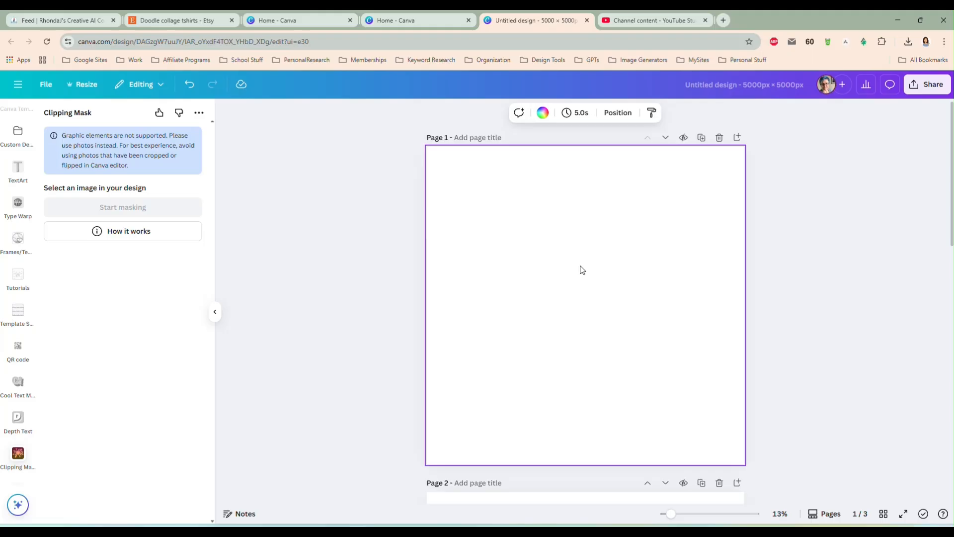
{"action": "scroll", "coordinate": [18, 198], "scroll_direction": "down", "scroll_amount": 5}
{"action": "scroll", "coordinate": [19, 198], "scroll_direction": "up", "scroll_amount": 5}
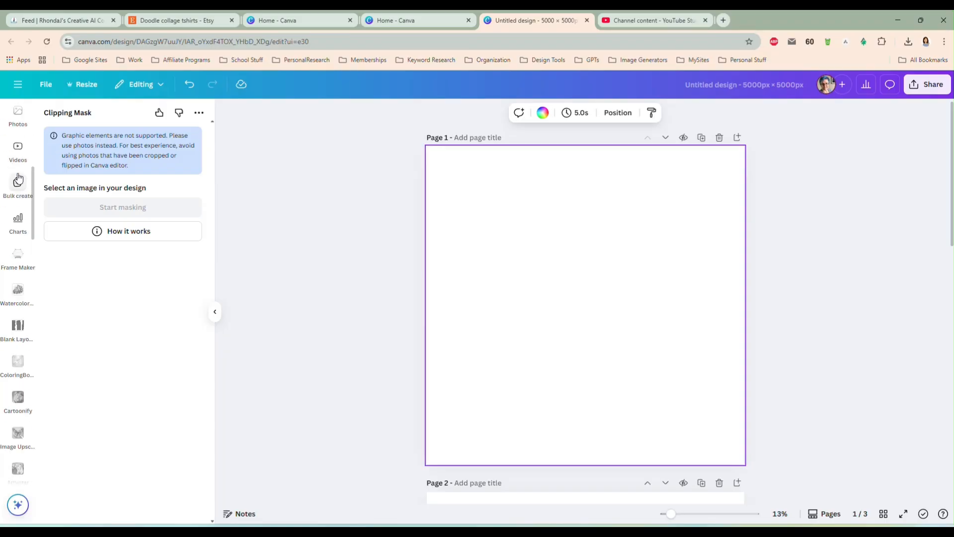
Browse the watercolor splash elements and add the pink diagonal brush-stroke photo to page 1
{"action": "left_click", "coordinate": [18, 158]}
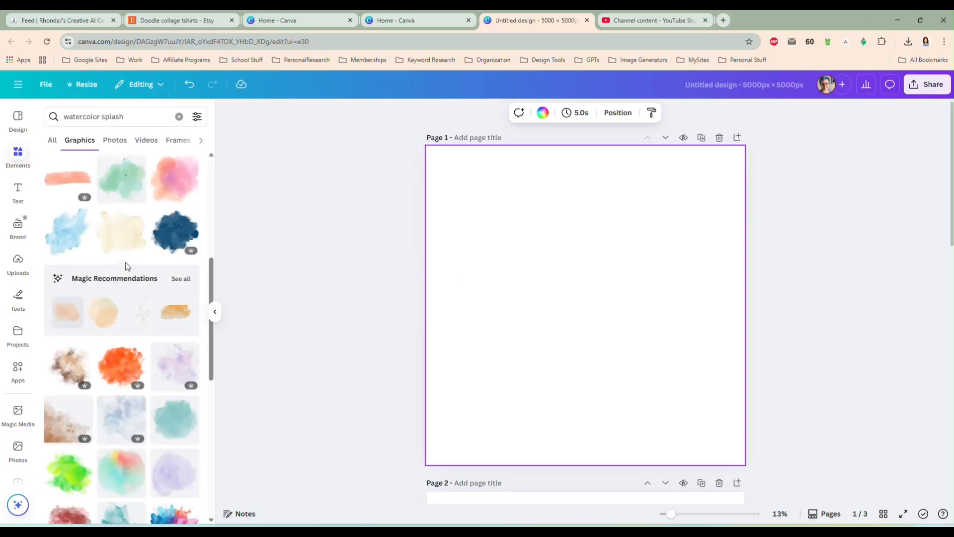
{"action": "scroll", "coordinate": [132, 241], "scroll_direction": "up", "scroll_amount": 2}
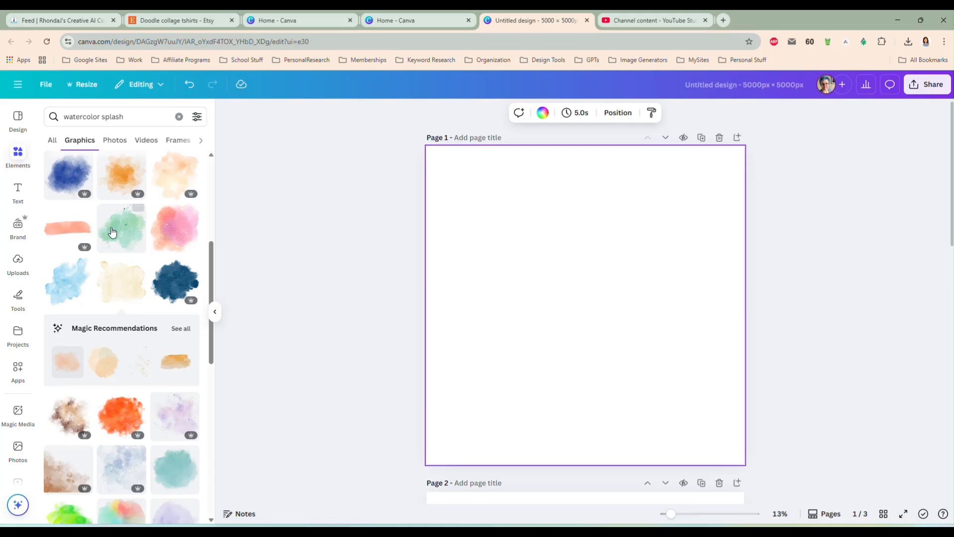
{"action": "scroll", "coordinate": [115, 264], "scroll_direction": "down", "scroll_amount": 2}
{"action": "scroll", "coordinate": [116, 263], "scroll_direction": "up", "scroll_amount": 3}
{"action": "scroll", "coordinate": [116, 265], "scroll_direction": "up", "scroll_amount": 3}
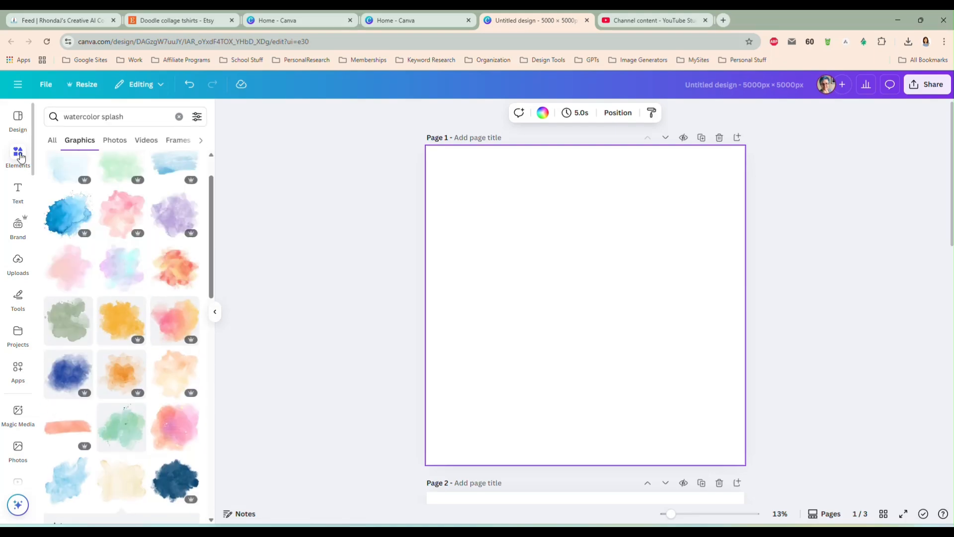
{"action": "left_click", "coordinate": [19, 155]}
{"action": "left_click", "coordinate": [18, 155]}
{"action": "left_click", "coordinate": [86, 149]}
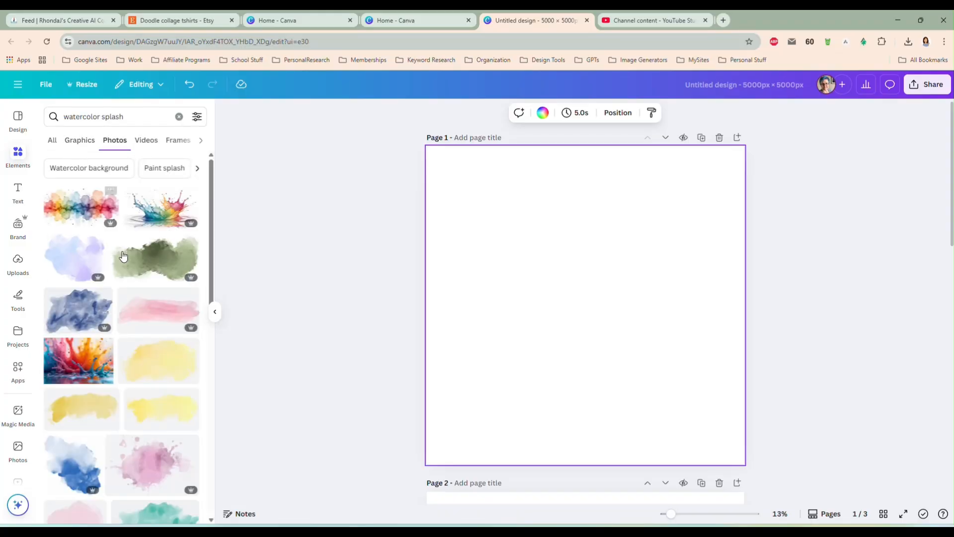
{"action": "scroll", "coordinate": [141, 263], "scroll_direction": "down", "scroll_amount": 1}
{"action": "scroll", "coordinate": [142, 262], "scroll_direction": "down", "scroll_amount": 5}
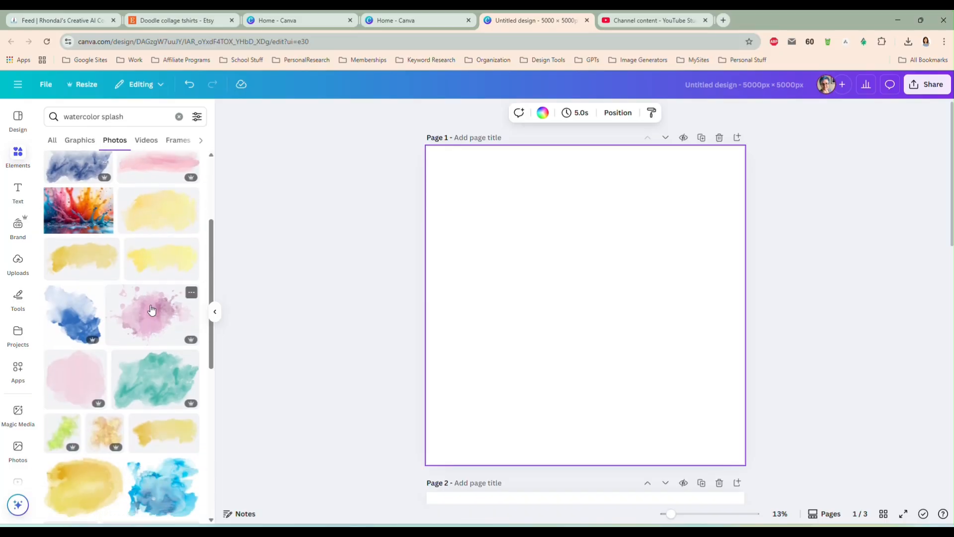
{"action": "scroll", "coordinate": [151, 310], "scroll_direction": "down", "scroll_amount": 7}
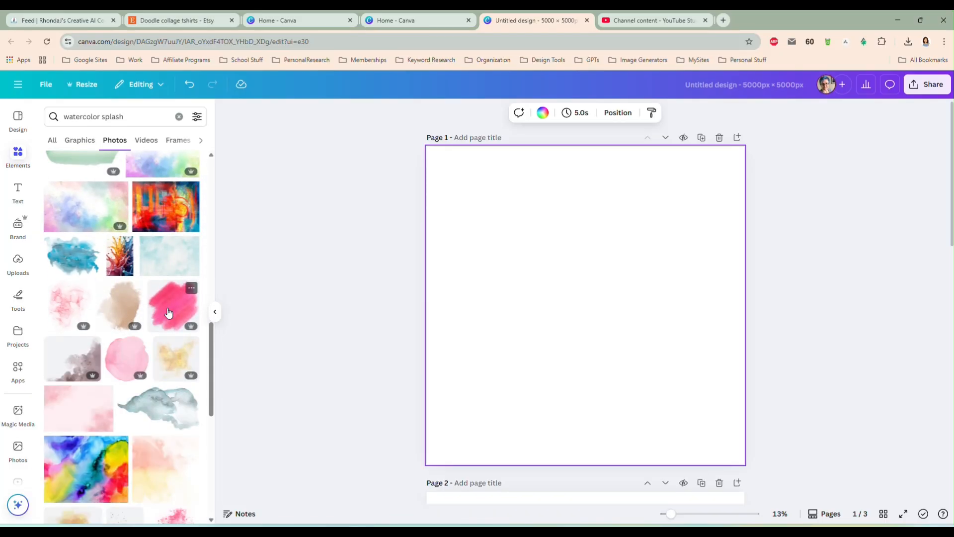
{"action": "left_click", "coordinate": [170, 305]}
Recolor both pink tones of the brush-stroke splash to black
{"action": "left_click", "coordinate": [566, 113]}
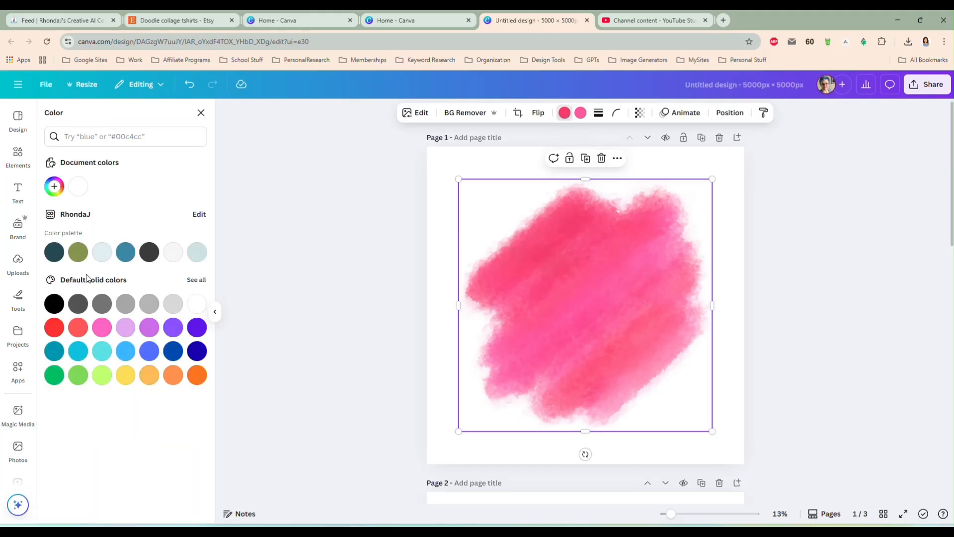
{"action": "left_click", "coordinate": [52, 306]}
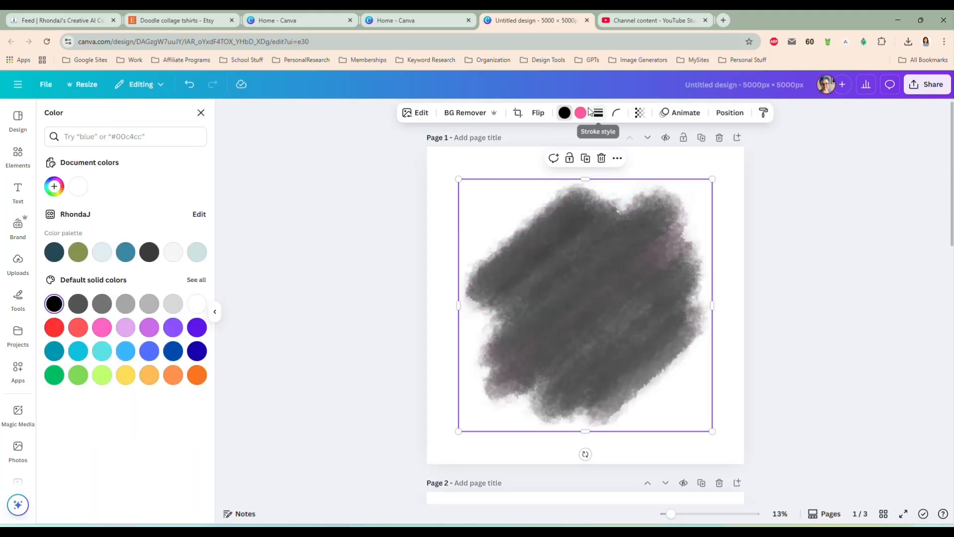
{"action": "left_click", "coordinate": [55, 304]}
{"action": "mouse_move", "coordinate": [611, 309]}
{"action": "left_mouse_down"}
{"action": "mouse_move", "coordinate": [605, 300]}
{"action": "mouse_move", "coordinate": [611, 307]}
{"action": "left_mouse_up"}
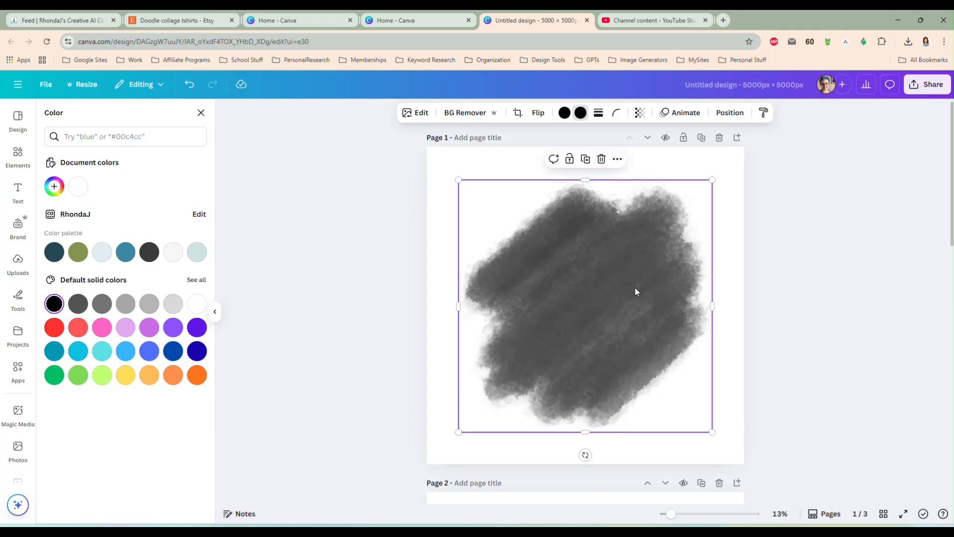
Stack a duplicate of the black splash over the original and align both to center and middle
{"action": "left_click", "coordinate": [201, 113]}
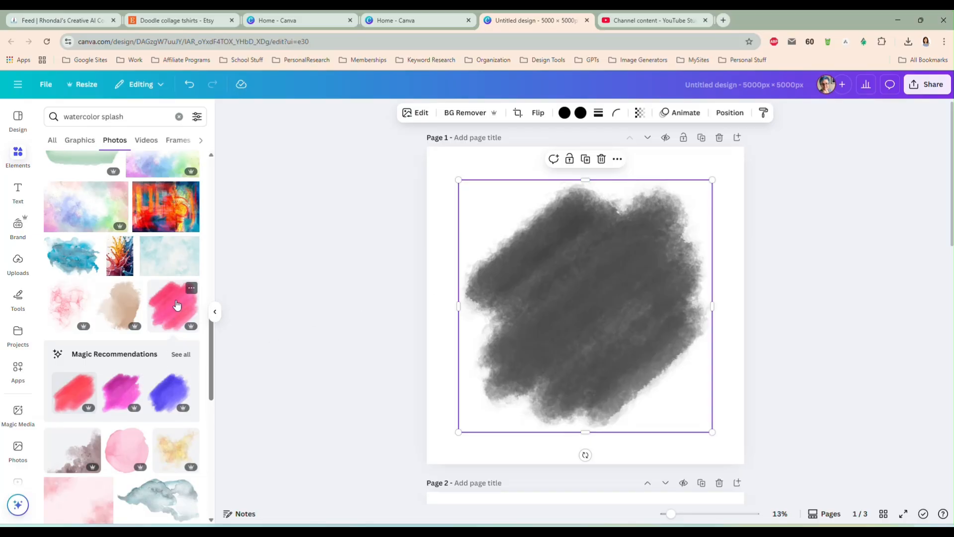
{"action": "mouse_move", "coordinate": [622, 276]}
{"action": "left_mouse_down"}
{"action": "mouse_move", "coordinate": [624, 260]}
{"action": "mouse_move", "coordinate": [623, 271]}
{"action": "left_mouse_up"}
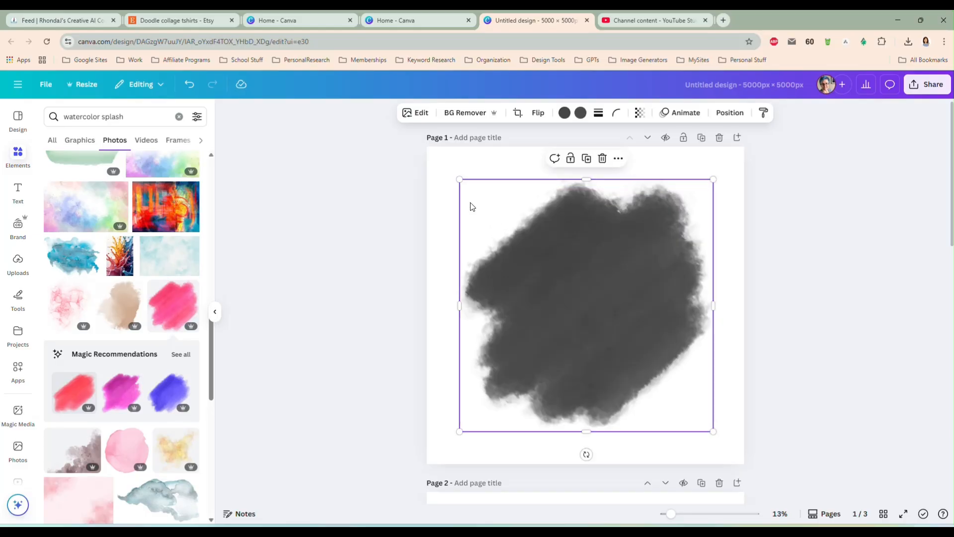
{"action": "left_click_drag", "start_coordinate": [402, 150], "coordinate": [792, 459]}
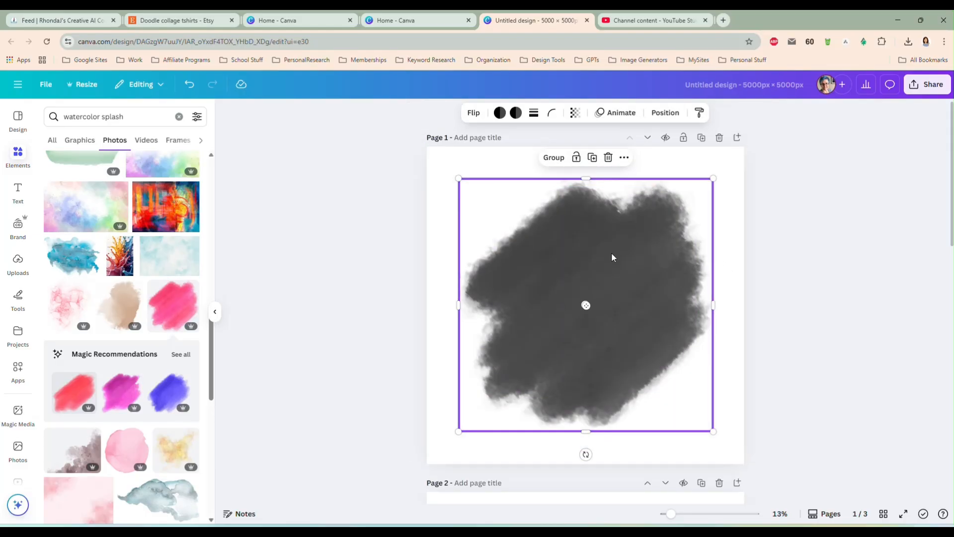
{"action": "left_click", "coordinate": [624, 157]}
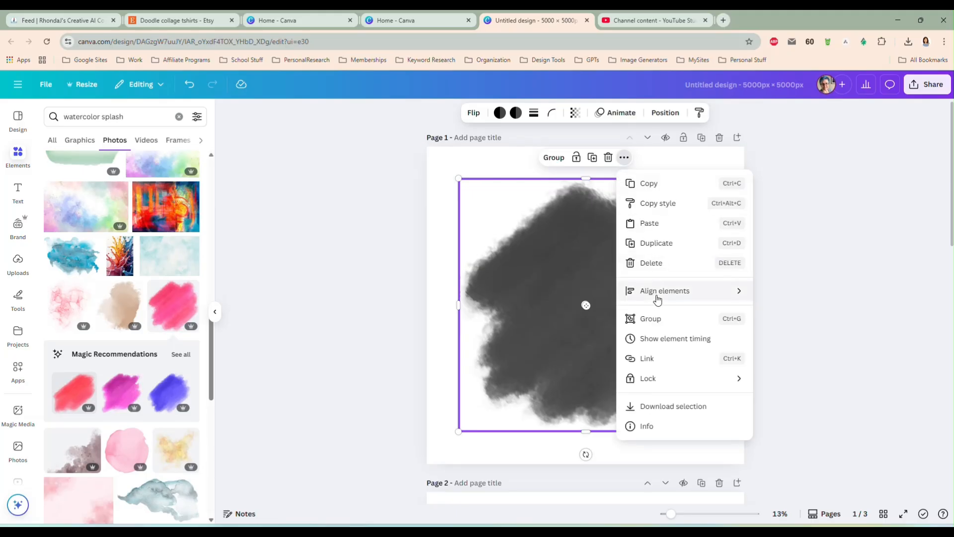
{"action": "mouse_move", "coordinate": [668, 298]}
{"action": "left_click", "coordinate": [799, 312]}
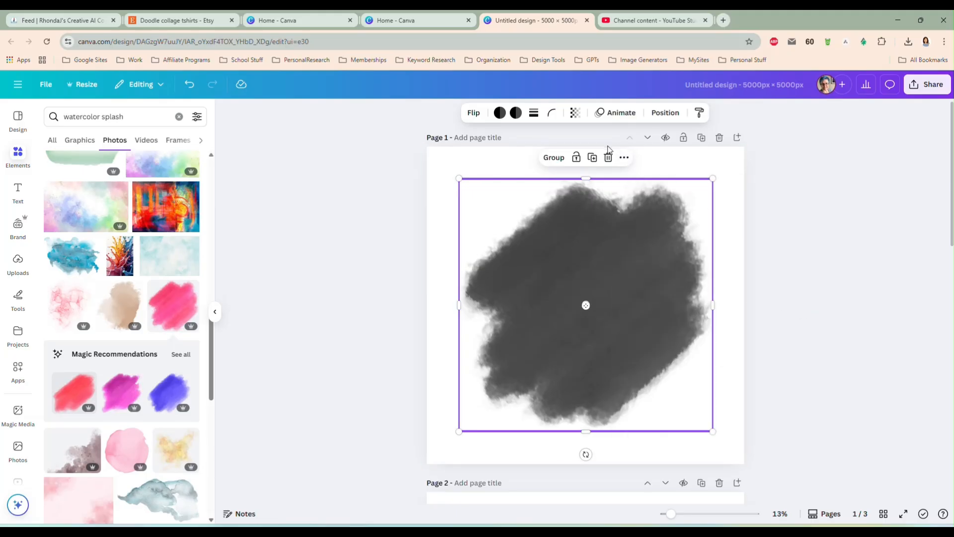
{"action": "left_click", "coordinate": [625, 158]}
{"action": "mouse_move", "coordinate": [646, 296]}
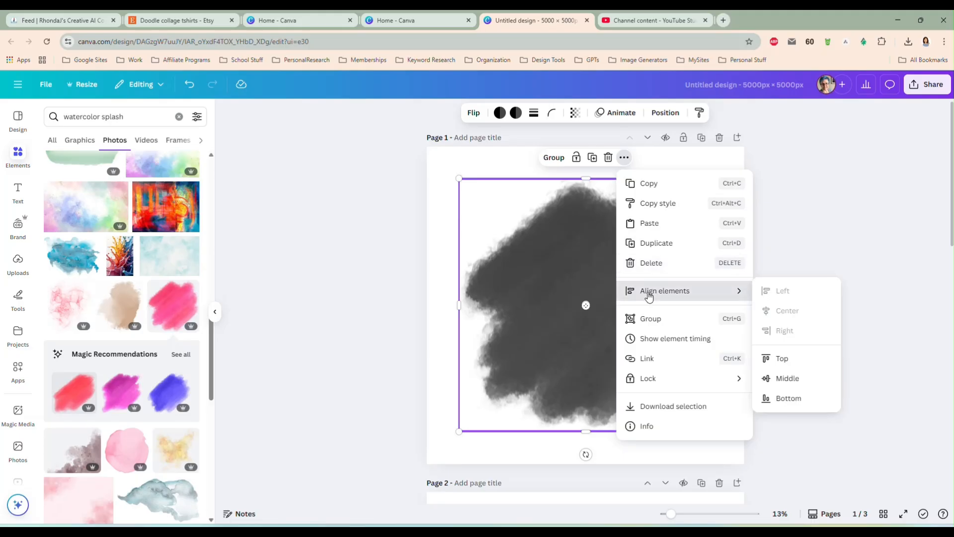
{"action": "left_click", "coordinate": [812, 379]}
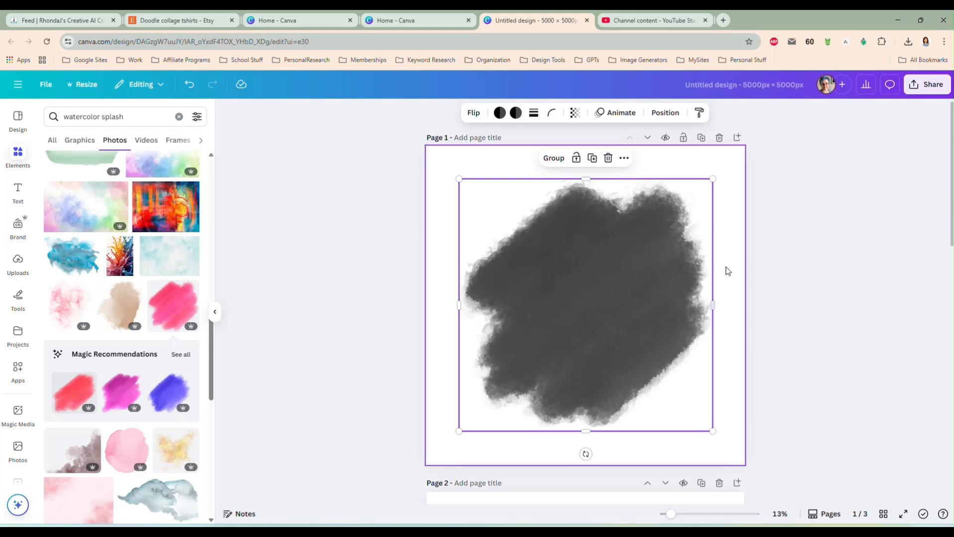
Download the design as a PNG with a transparent background, saving it as sp in Downloads
{"action": "left_click", "coordinate": [928, 86]}
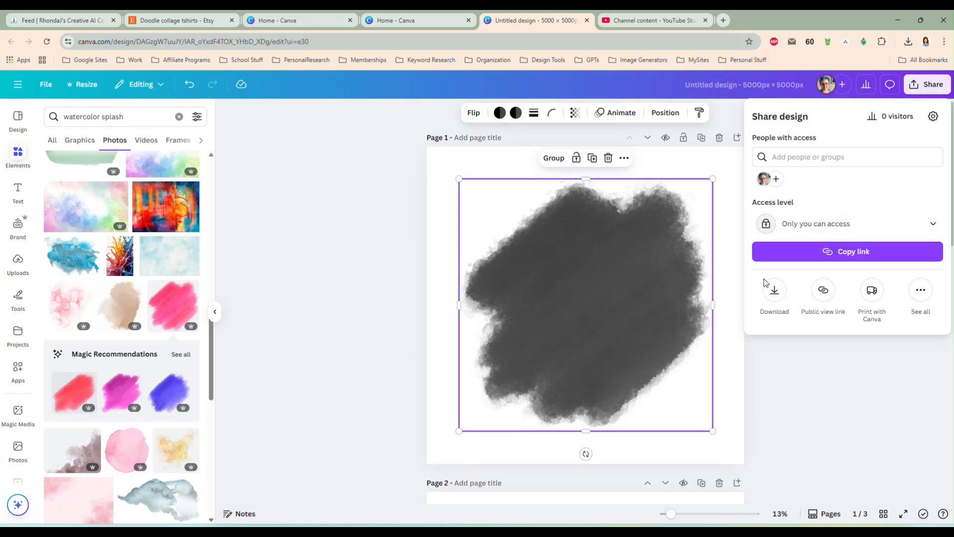
{"action": "left_click", "coordinate": [775, 293]}
{"action": "left_click", "coordinate": [758, 256]}
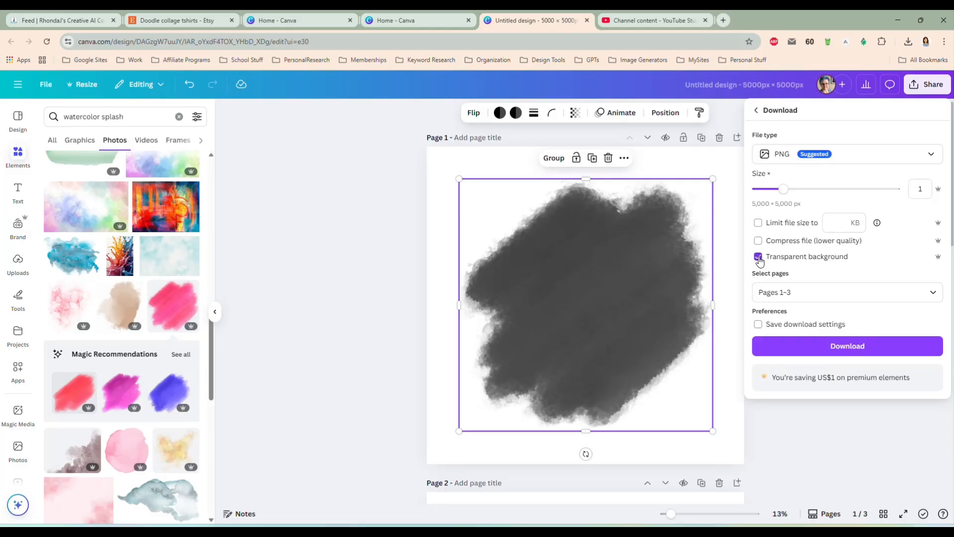
{"action": "left_click", "coordinate": [844, 347]}
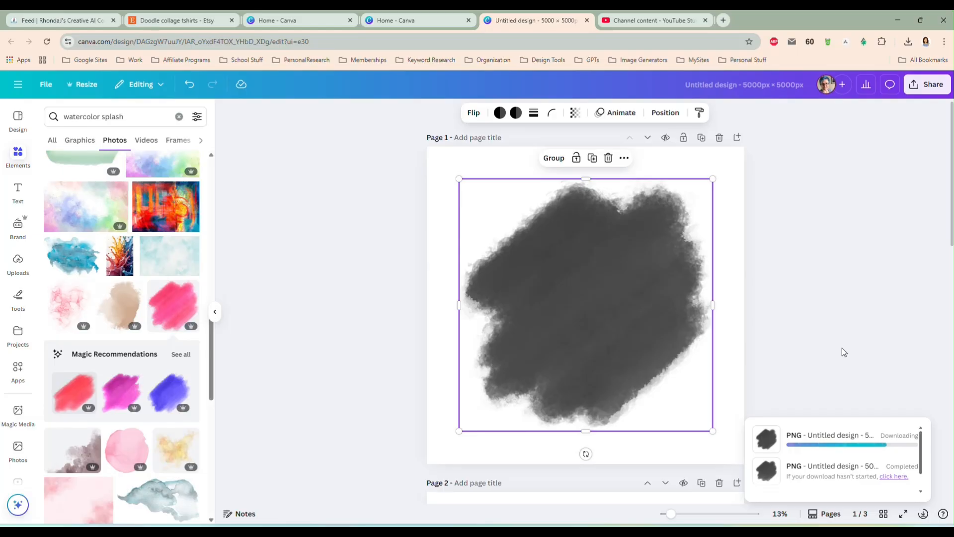
{"action": "type", "text": "splash"}
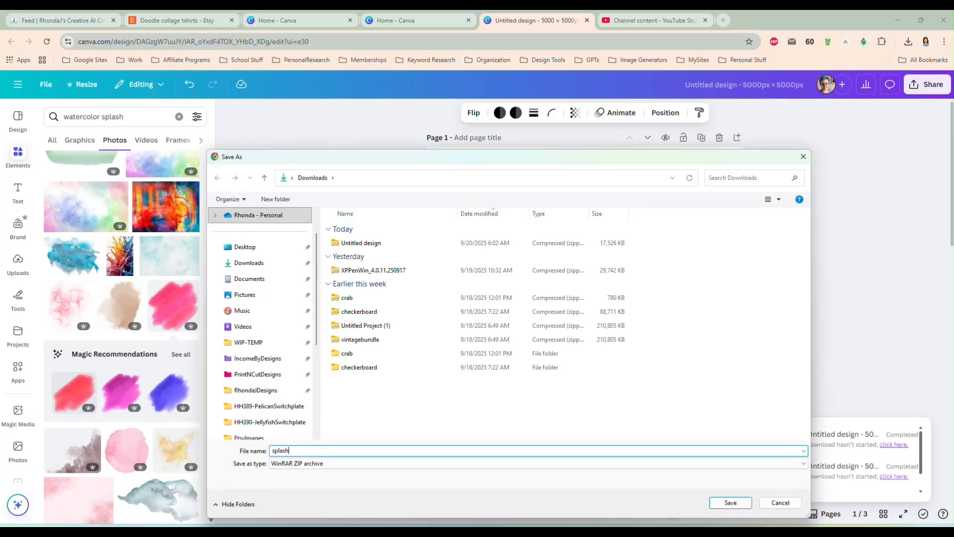
{"action": "key", "text": "Return"}
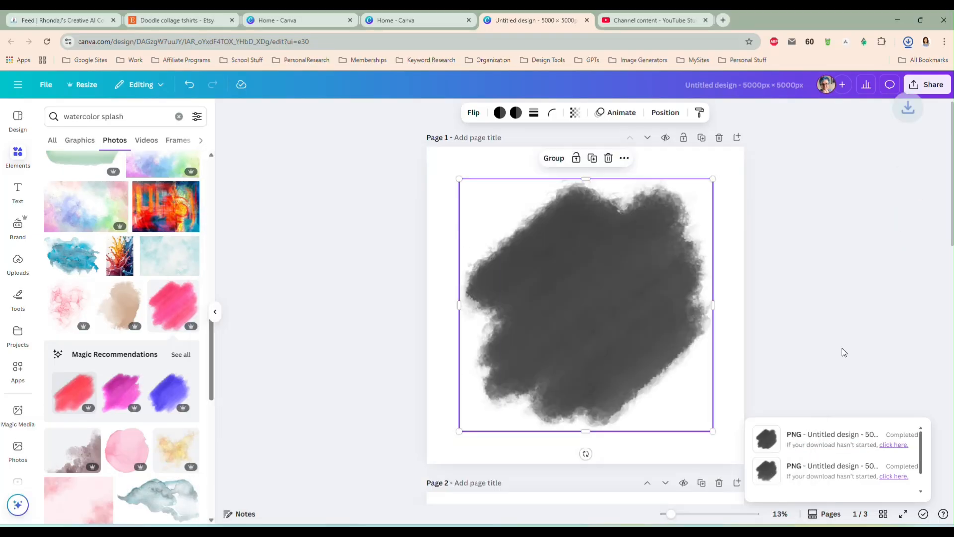
Delete both stacked black splash images from page 1
{"action": "left_click_drag", "start_coordinate": [596, 274], "coordinate": [578, 295]}
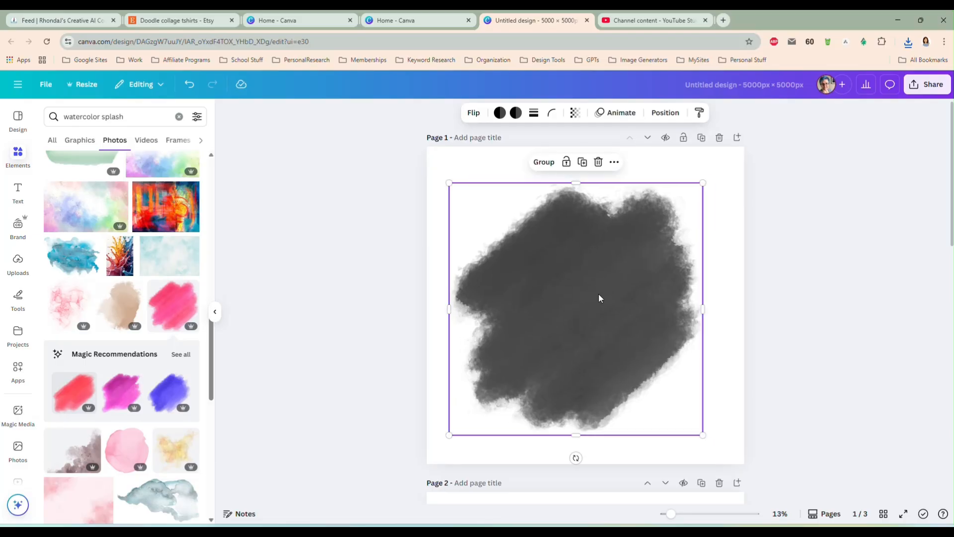
{"action": "left_click", "coordinate": [596, 288]}
{"action": "key", "text": "Delete"}
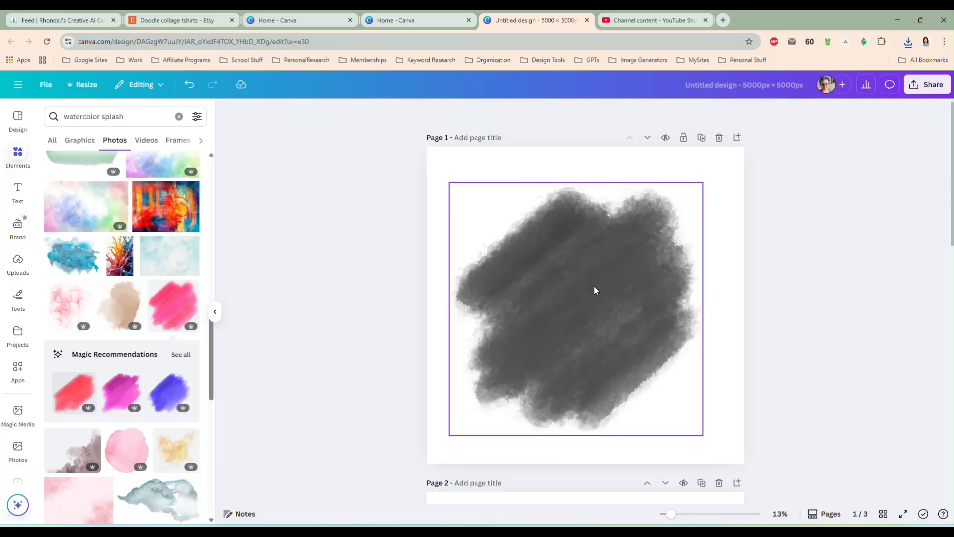
{"action": "left_click", "coordinate": [595, 289]}
{"action": "key", "text": "Delete"}
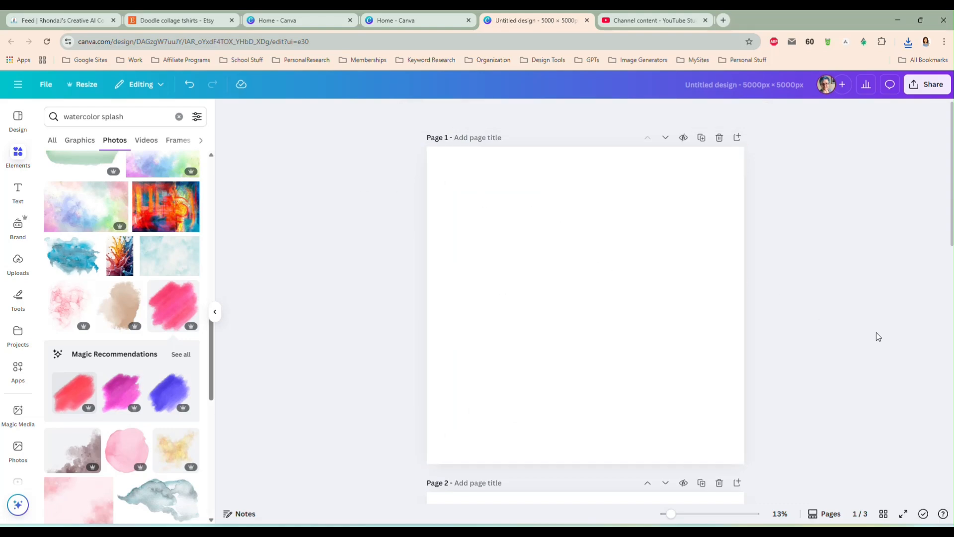
Place the mountain landscape photo on page 1, enlarged to the full page width and centered
{"action": "left_click_drag", "start_coordinate": [953, 117], "coordinate": [953, 97]}
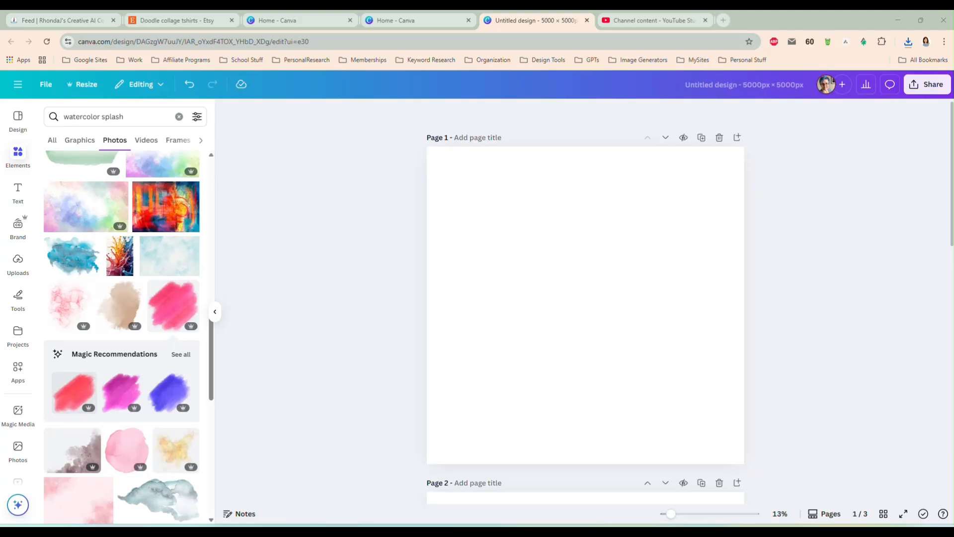
{"action": "left_click_drag", "start_coordinate": [953, 97], "coordinate": [581, 293]}
{"action": "left_click_drag", "start_coordinate": [487, 250], "coordinate": [426, 216]}
{"action": "left_click_drag", "start_coordinate": [684, 359], "coordinate": [734, 414]}
{"action": "left_click_drag", "start_coordinate": [598, 300], "coordinate": [634, 288]}
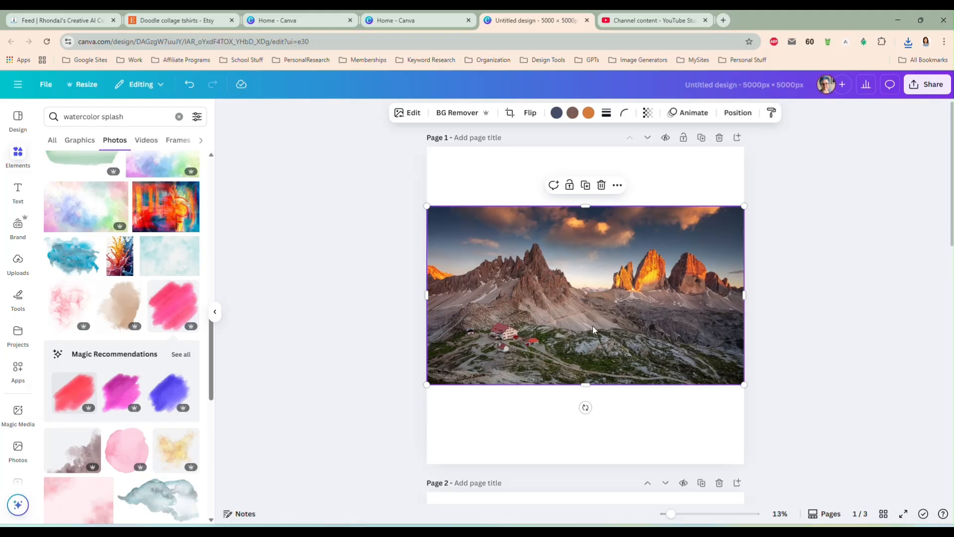
{"action": "left_click", "coordinate": [781, 273]}
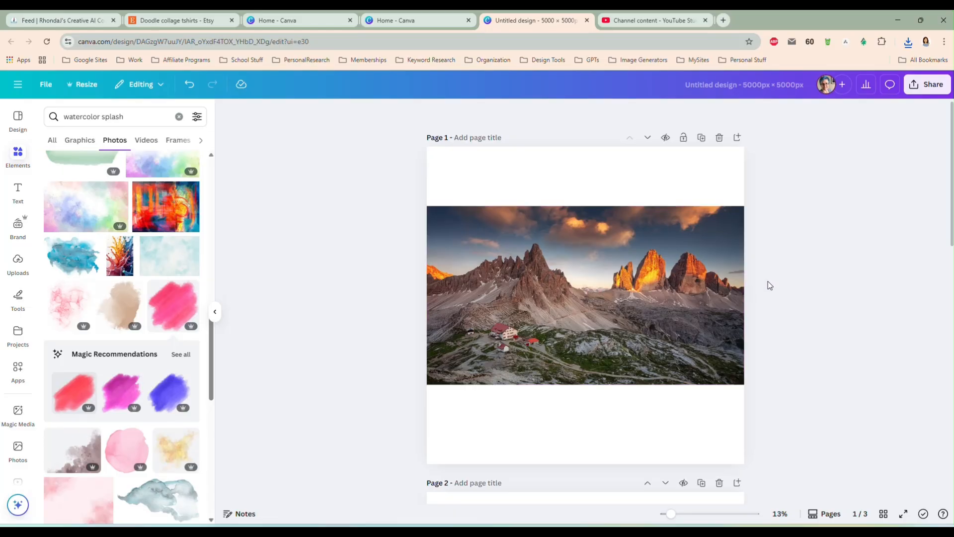
Find the Clipping Mask app and start masking the mountain photo on page 1
{"action": "left_click", "coordinate": [567, 297]}
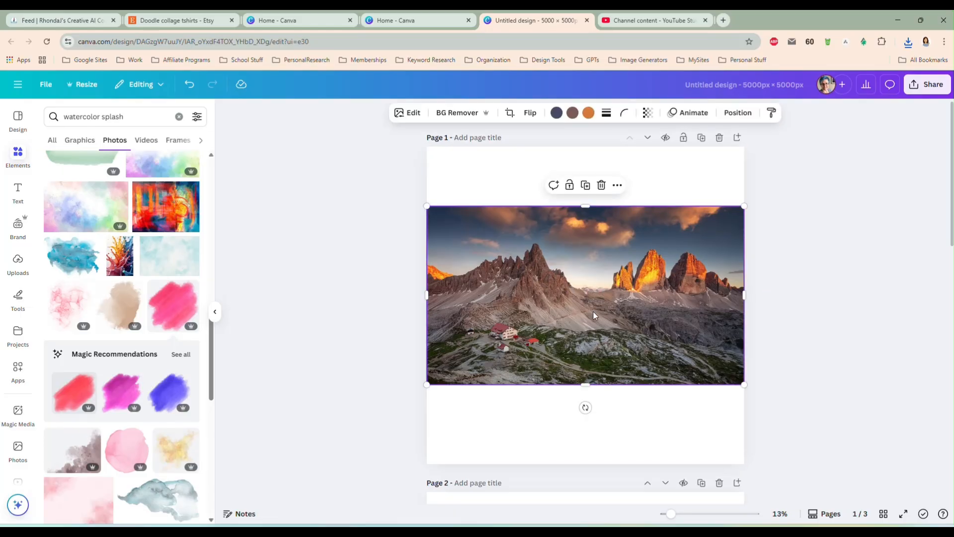
{"action": "left_click", "coordinate": [18, 371]}
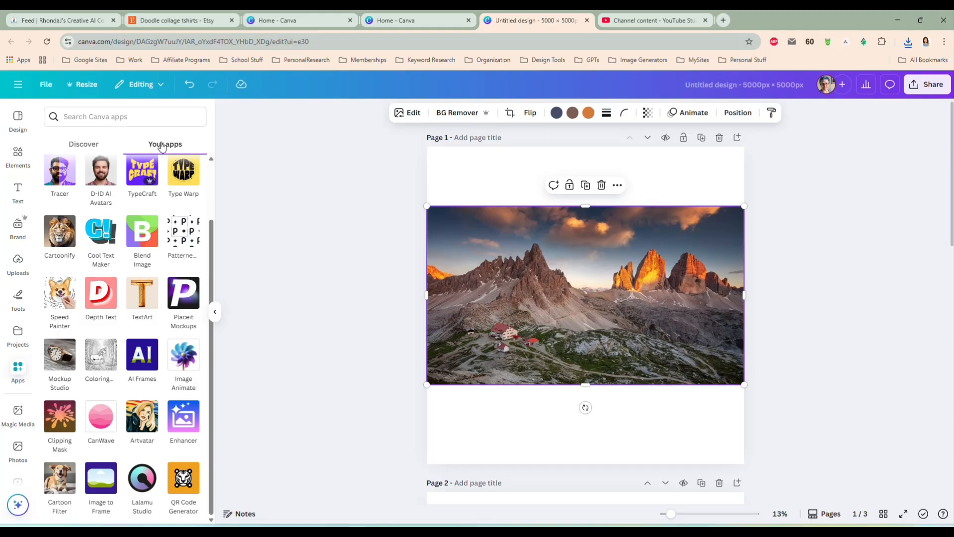
{"action": "left_click", "coordinate": [121, 118]}
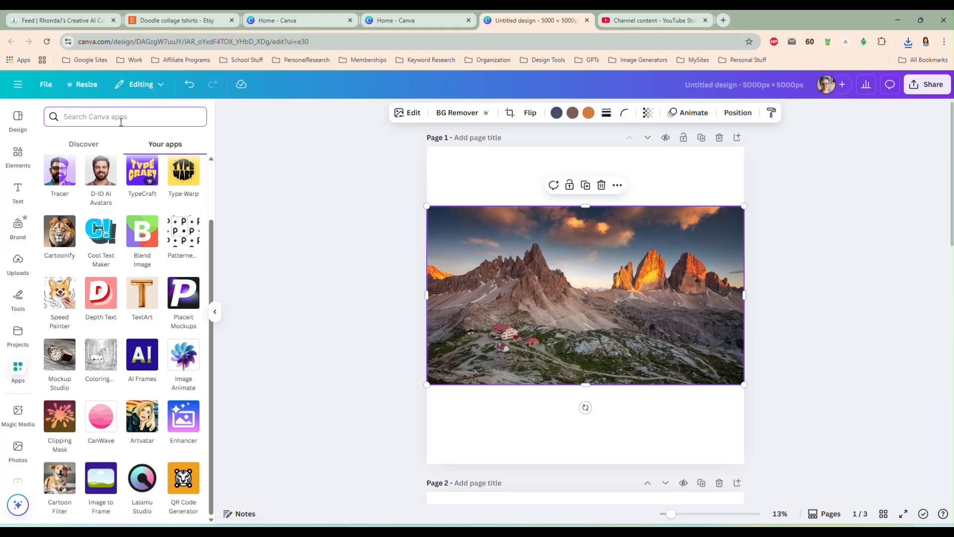
{"action": "type", "text": "clipping mask"}
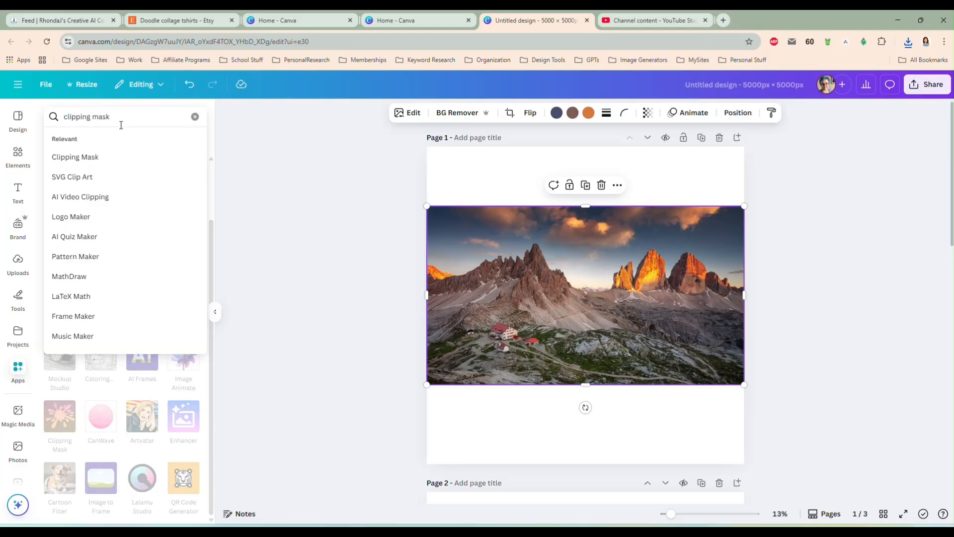
{"action": "left_click", "coordinate": [117, 157]}
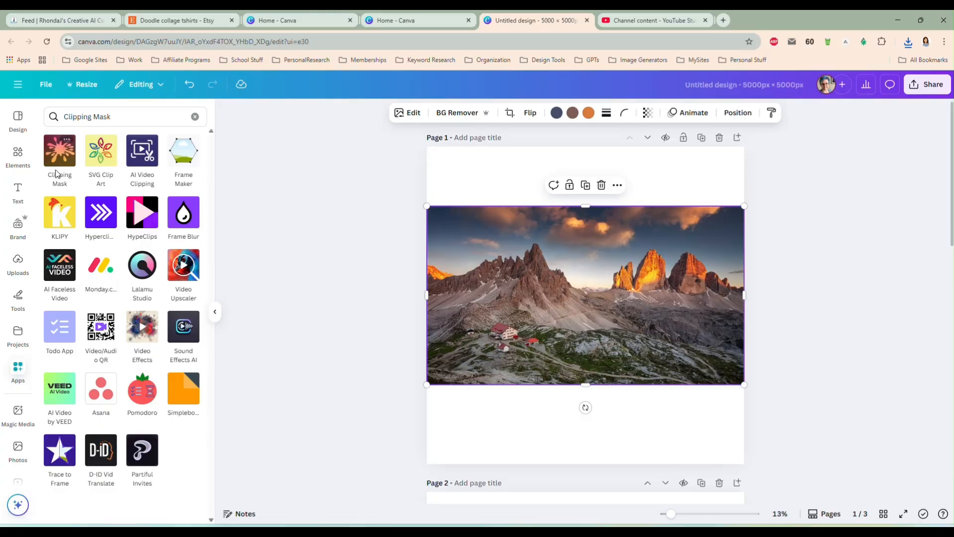
{"action": "left_click", "coordinate": [60, 152]}
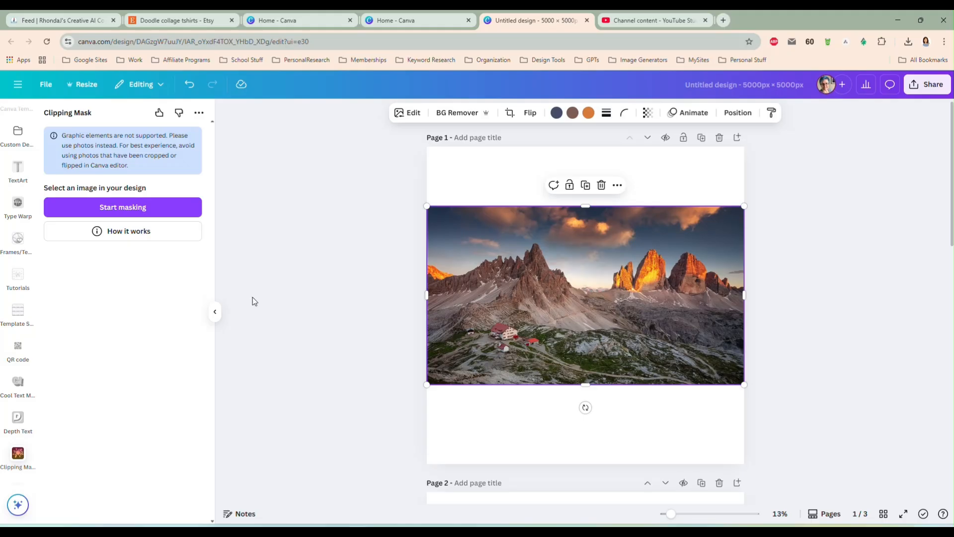
{"action": "left_click", "coordinate": [126, 207]}
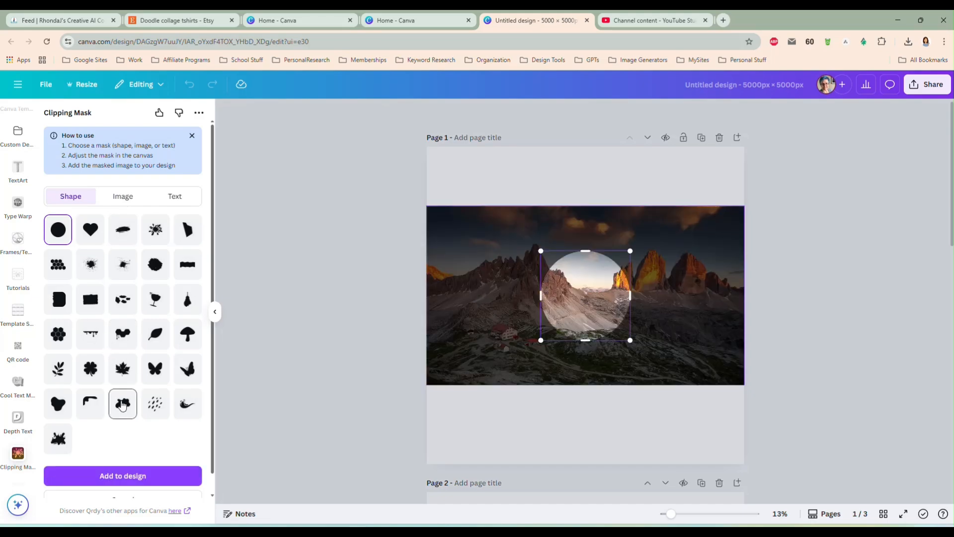
Try two of the built-in paint-splatter shapes as the mask on the mountain photo
{"action": "left_click", "coordinate": [93, 268]}
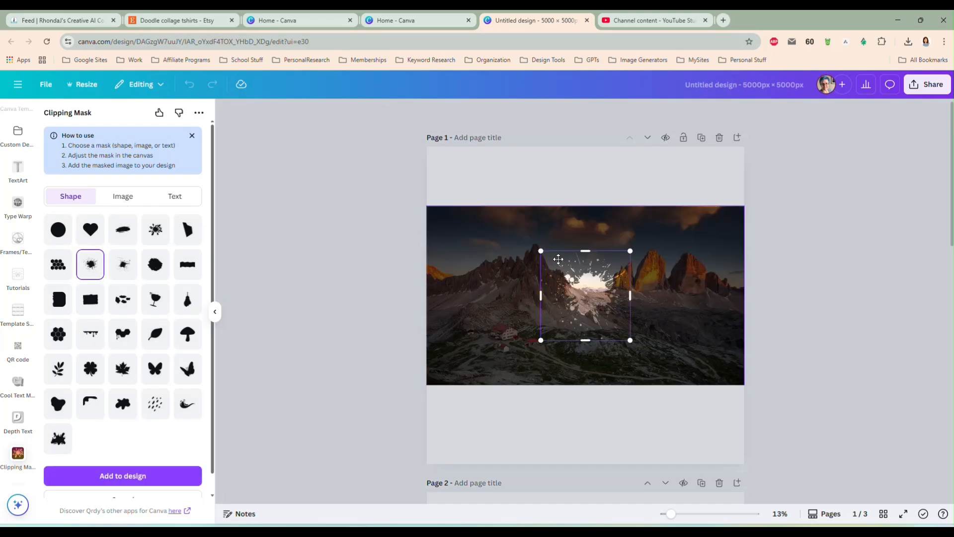
{"action": "left_click_drag", "start_coordinate": [541, 251], "coordinate": [498, 206]}
{"action": "left_click_drag", "start_coordinate": [589, 279], "coordinate": [601, 308]}
{"action": "left_click", "coordinate": [122, 264]}
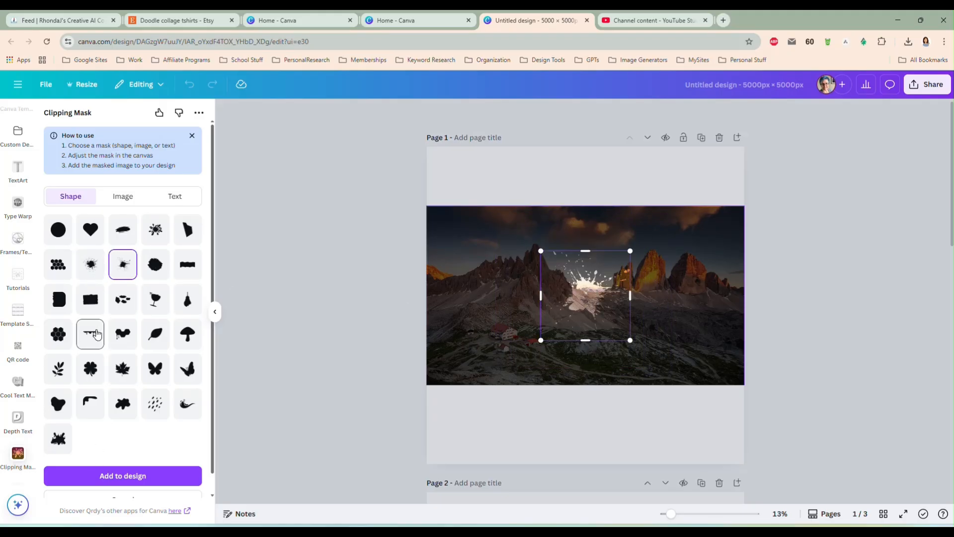
Switch to an image mask and upload mask.png from the Downloads folder
{"action": "left_click", "coordinate": [124, 197]}
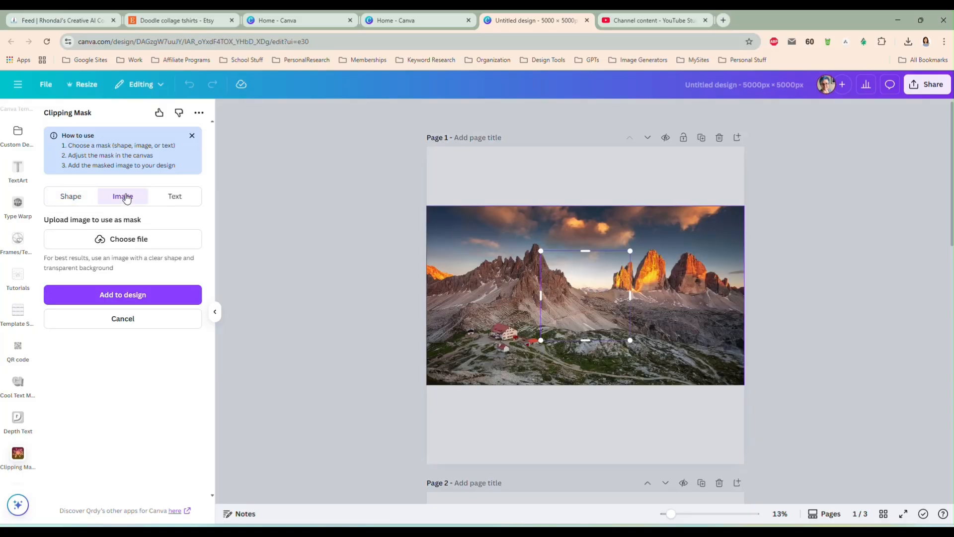
{"action": "left_click", "coordinate": [130, 241]}
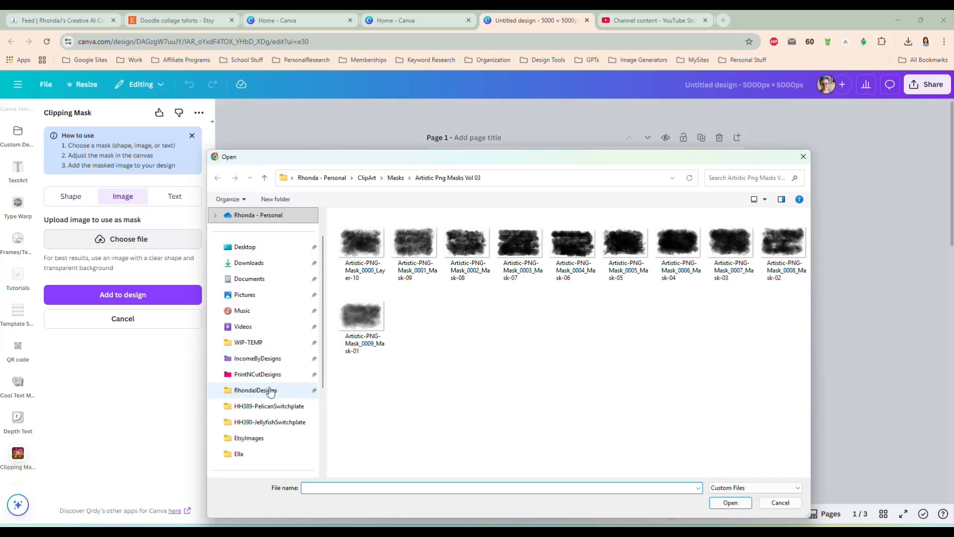
{"action": "left_click", "coordinate": [264, 263]}
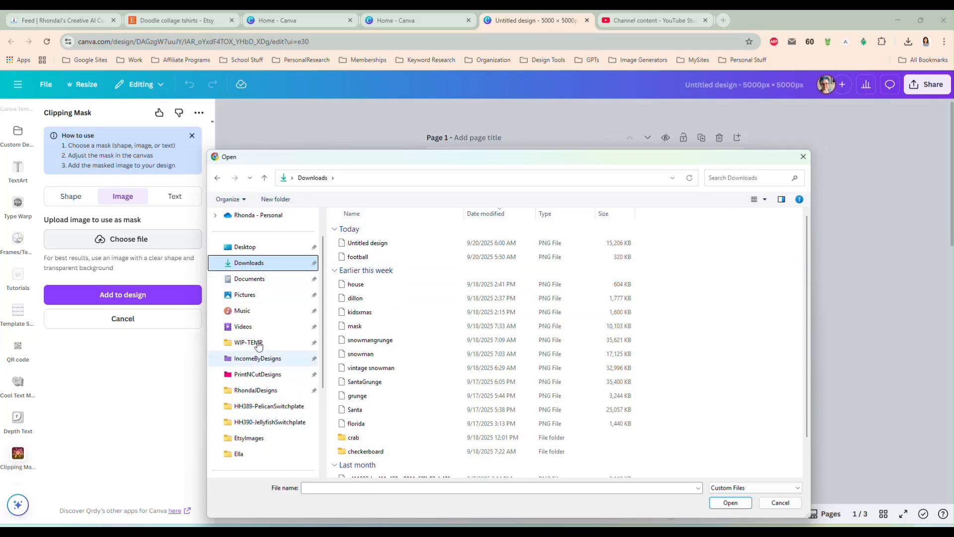
{"action": "left_click", "coordinate": [217, 178]}
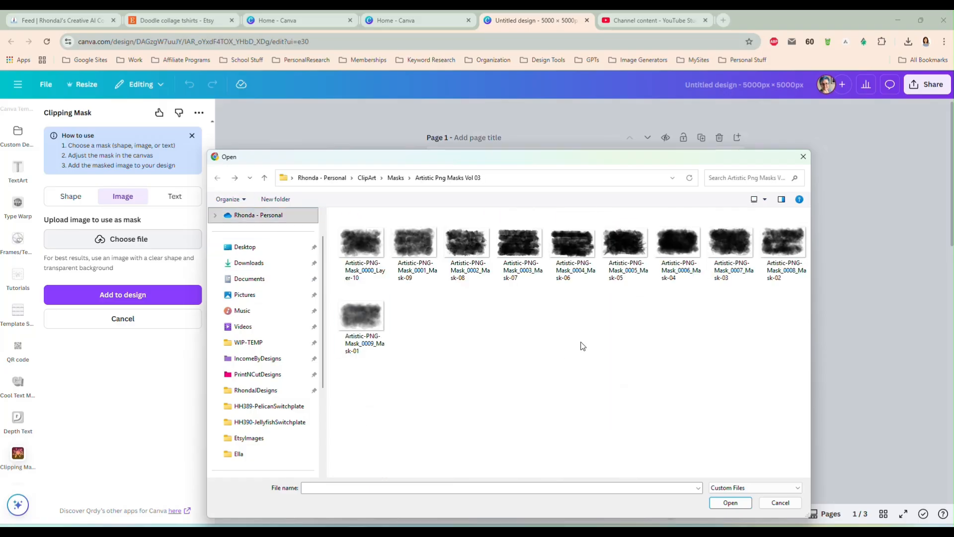
{"action": "left_click", "coordinate": [251, 264]}
{"action": "right_click", "coordinate": [422, 298]}
{"action": "left_click", "coordinate": [446, 342]}
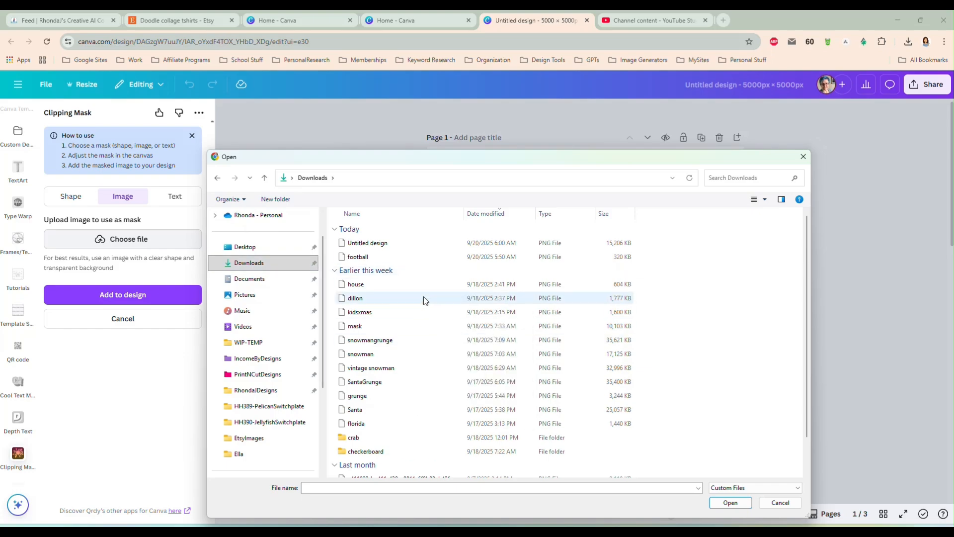
{"action": "double_click", "coordinate": [403, 325]}
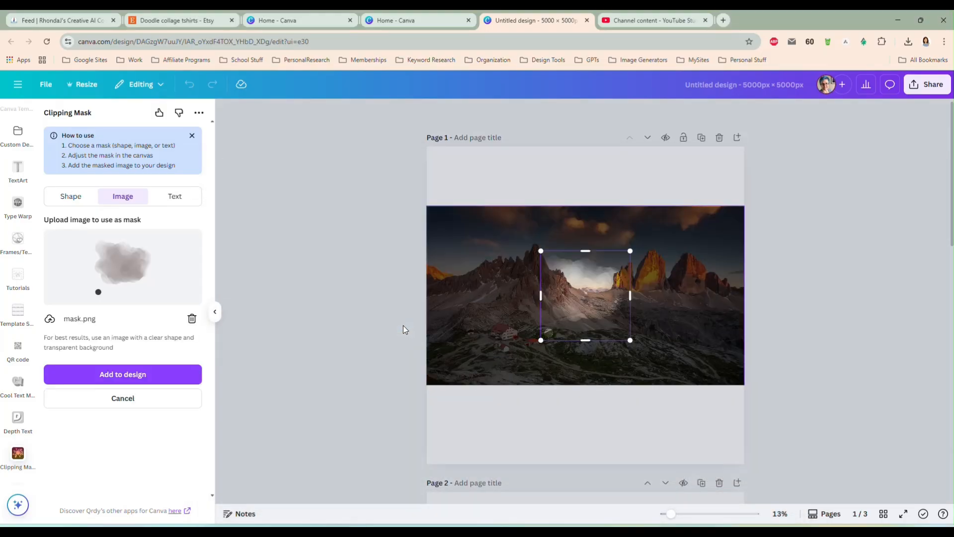
Enlarge the watercolor mask to about the photo's height and place it over the dark central peak and the red-roofed houses
{"action": "left_click_drag", "start_coordinate": [590, 297], "coordinate": [541, 264]}
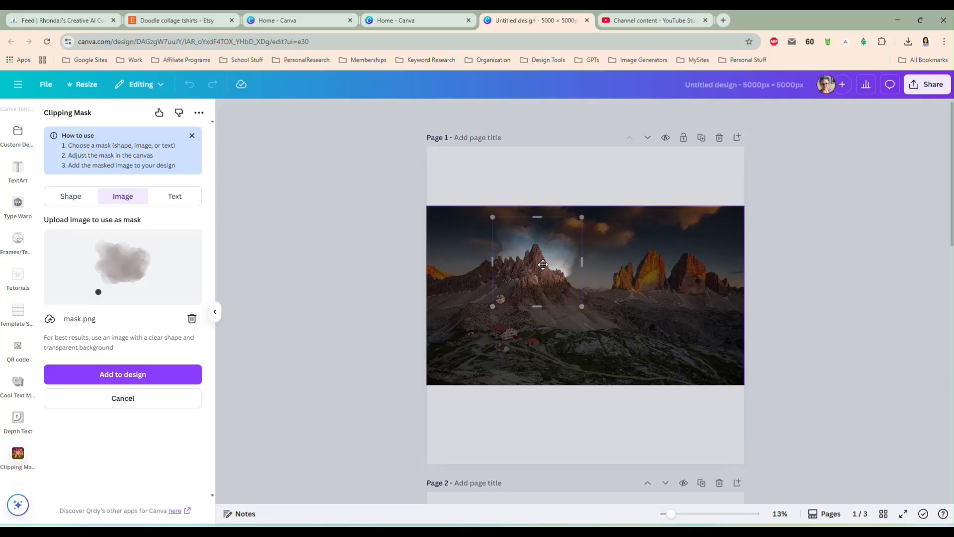
{"action": "left_click_drag", "start_coordinate": [582, 306], "coordinate": [657, 381]}
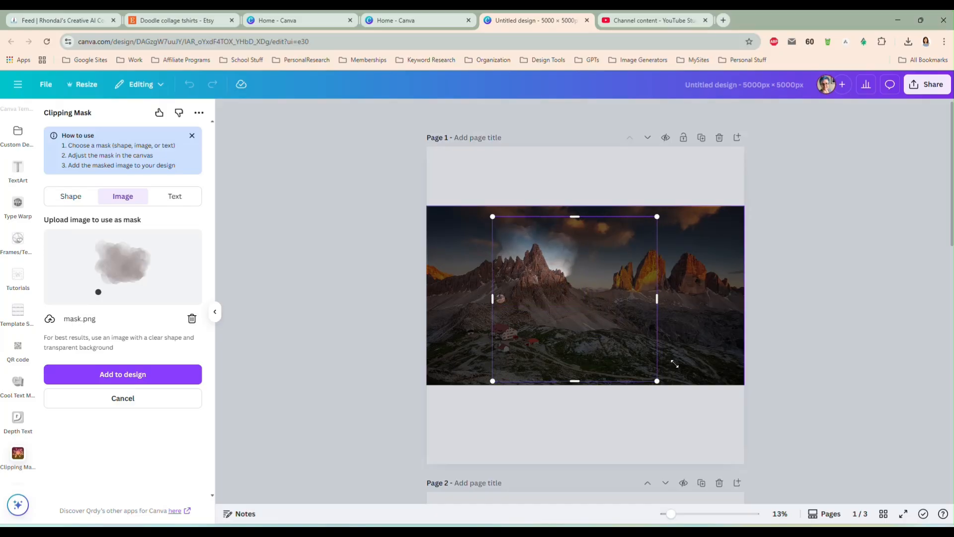
{"action": "left_click_drag", "start_coordinate": [595, 302], "coordinate": [545, 291]}
{"action": "left_click_drag", "start_coordinate": [608, 371], "coordinate": [639, 396]}
{"action": "left_click_drag", "start_coordinate": [566, 310], "coordinate": [571, 305]}
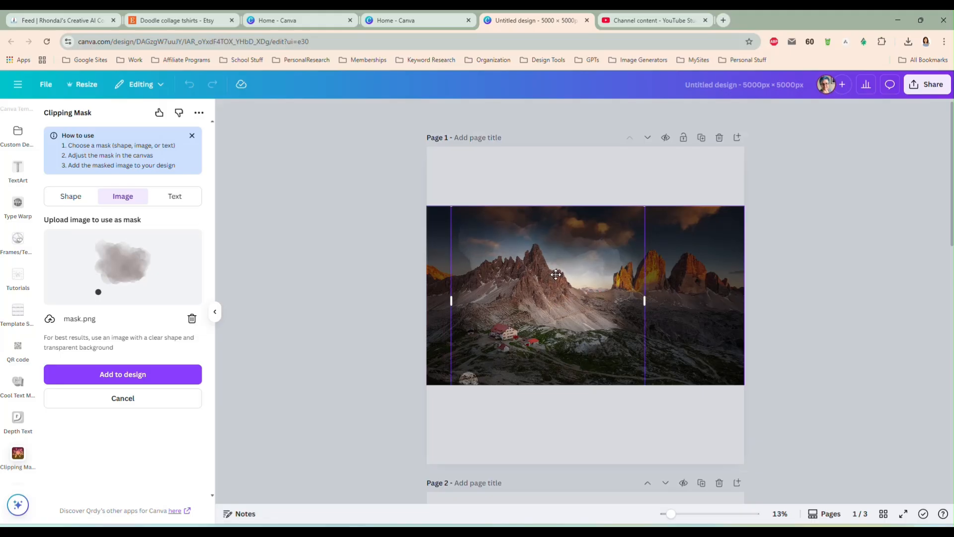
Add the masked mountain picture to the design and move it from page 1 onto page 2
{"action": "left_click", "coordinate": [104, 373]}
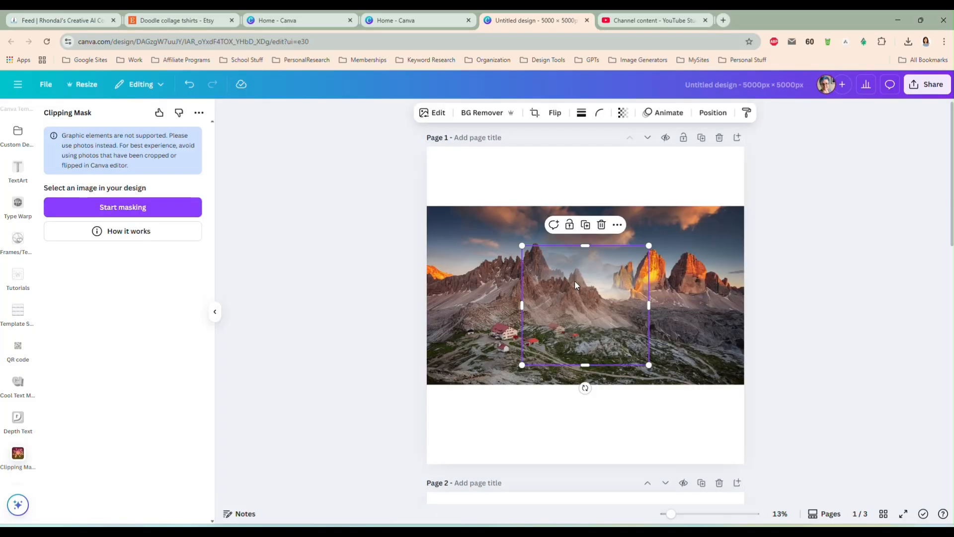
{"action": "mouse_move", "coordinate": [575, 281]}
{"action": "left_mouse_down"}
{"action": "mouse_move", "coordinate": [577, 312]}
{"action": "mouse_move", "coordinate": [584, 283]}
{"action": "left_mouse_up"}
{"action": "scroll", "coordinate": [586, 282], "scroll_direction": "down", "scroll_amount": 3}
{"action": "left_click_drag", "start_coordinate": [594, 176], "coordinate": [582, 449]}
{"action": "scroll", "coordinate": [664, 431], "scroll_direction": "down", "scroll_amount": 3}
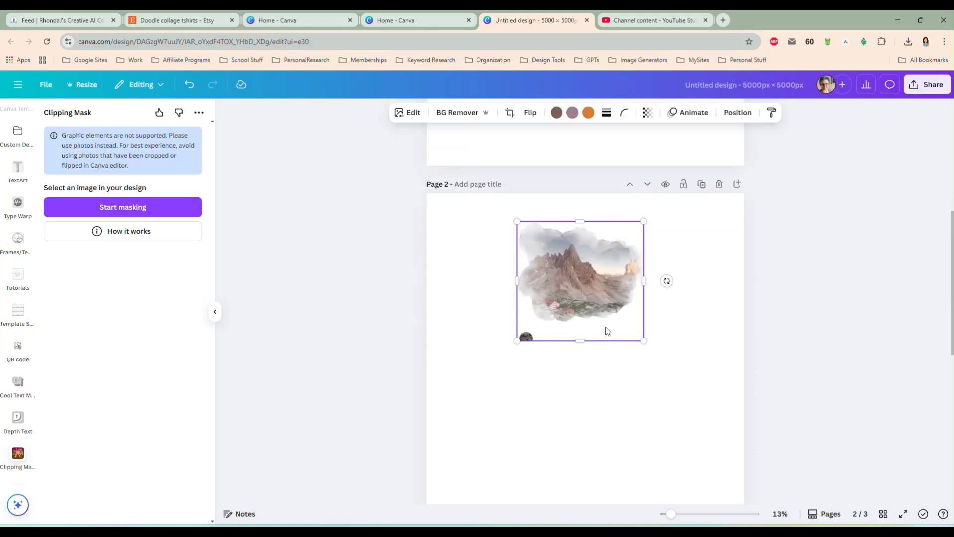
Enlarge the masked picture to most of page 2's width, crop off the stray dark spot along its lower edge and center it horizontally
{"action": "left_click_drag", "start_coordinate": [643, 341], "coordinate": [724, 417]}
{"action": "left_click_drag", "start_coordinate": [617, 331], "coordinate": [583, 352]}
{"action": "left_click_drag", "start_coordinate": [584, 438], "coordinate": [584, 419]}
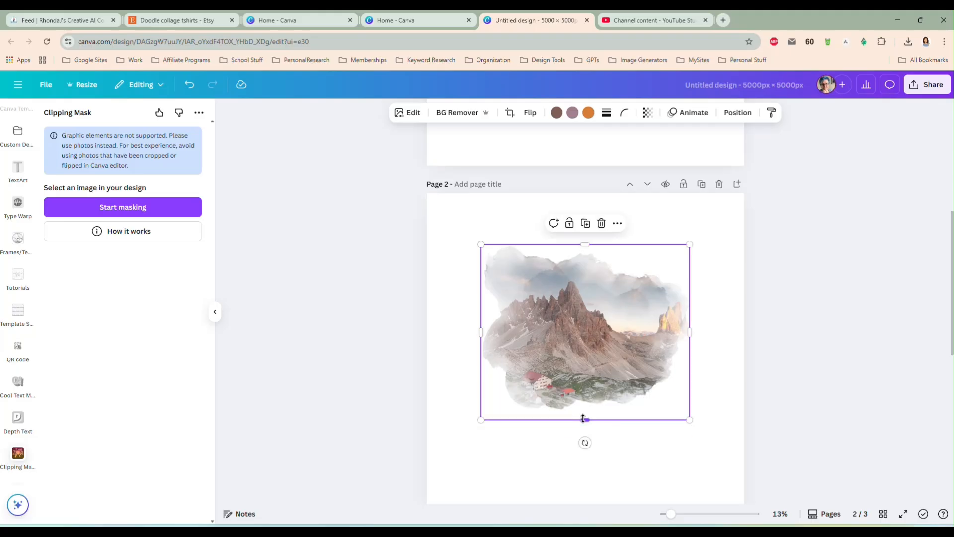
{"action": "left_click_drag", "start_coordinate": [480, 244], "coordinate": [445, 215]}
{"action": "left_click_drag", "start_coordinate": [689, 420], "coordinate": [716, 442]}
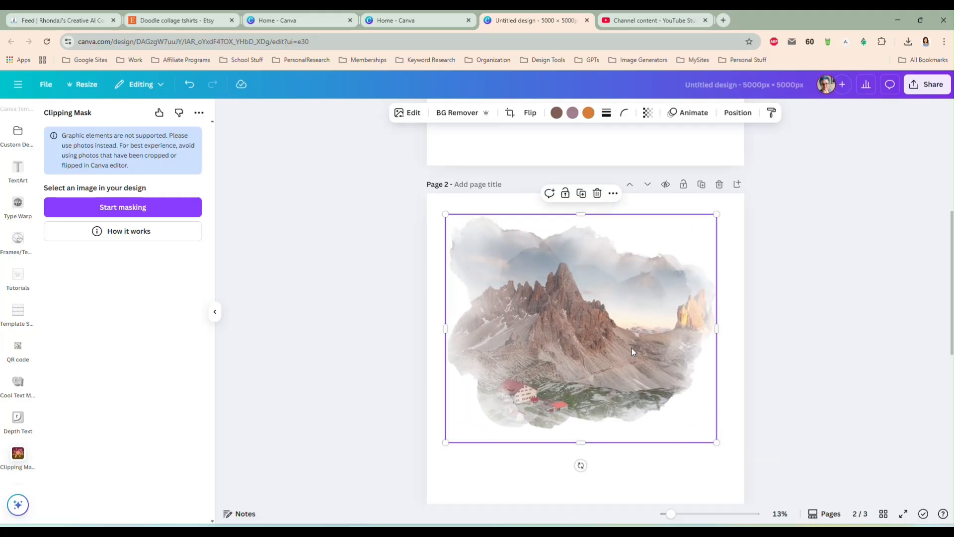
{"action": "left_click_drag", "start_coordinate": [578, 378], "coordinate": [583, 384]}
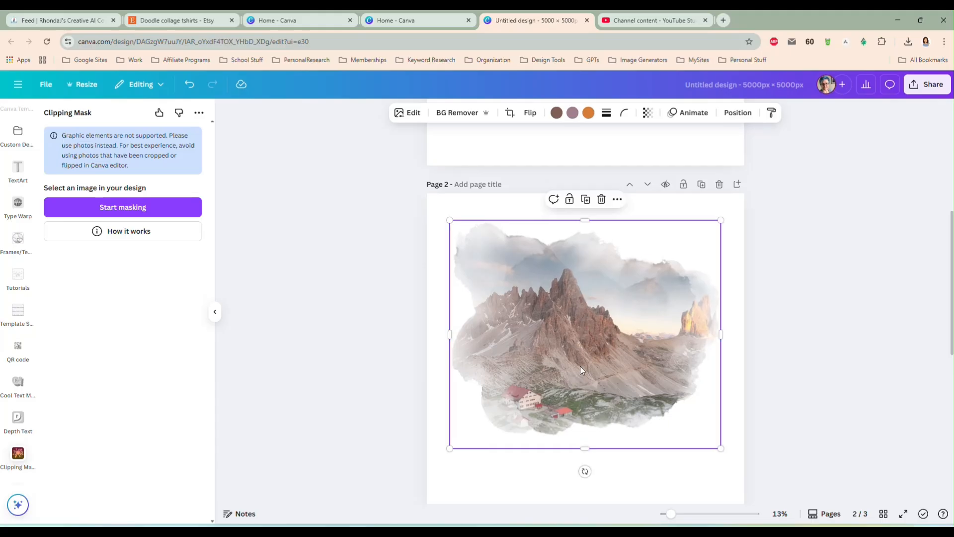
Delete the masked mountain picture from page 2 and select the empty page
{"action": "key", "text": "Delete"}
{"action": "scroll", "coordinate": [582, 376], "scroll_direction": "up", "scroll_amount": 6}
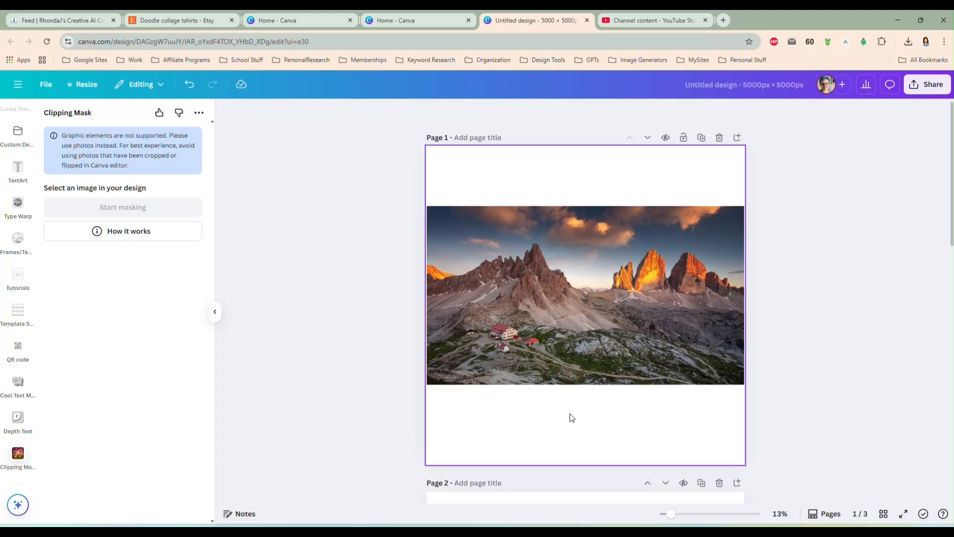
{"action": "scroll", "coordinate": [571, 413], "scroll_direction": "down", "scroll_amount": 4}
{"action": "left_click", "coordinate": [546, 402]}
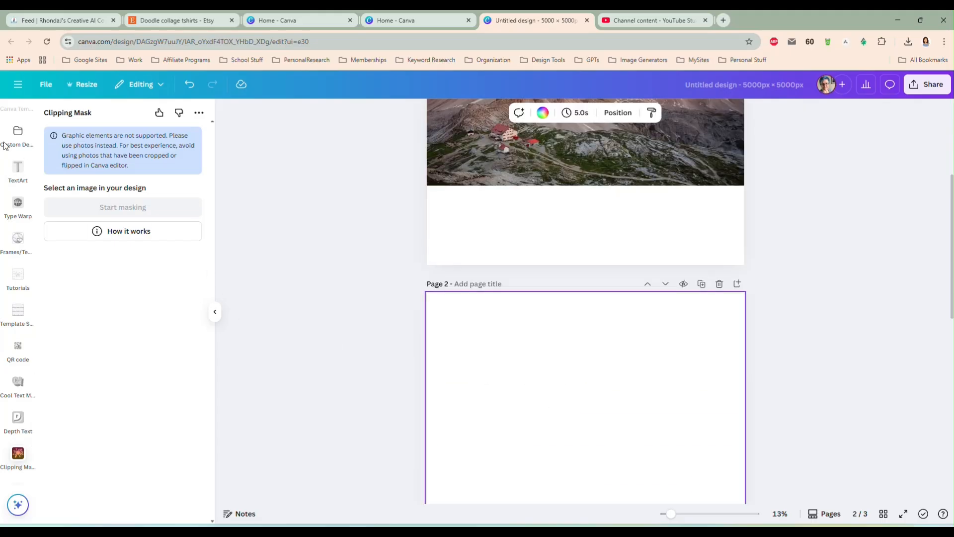
Return to the watercolor splash photo results and open the downloaded splash.zip from the browser's download history
{"action": "scroll", "coordinate": [17, 175], "scroll_direction": "up", "scroll_amount": 2}
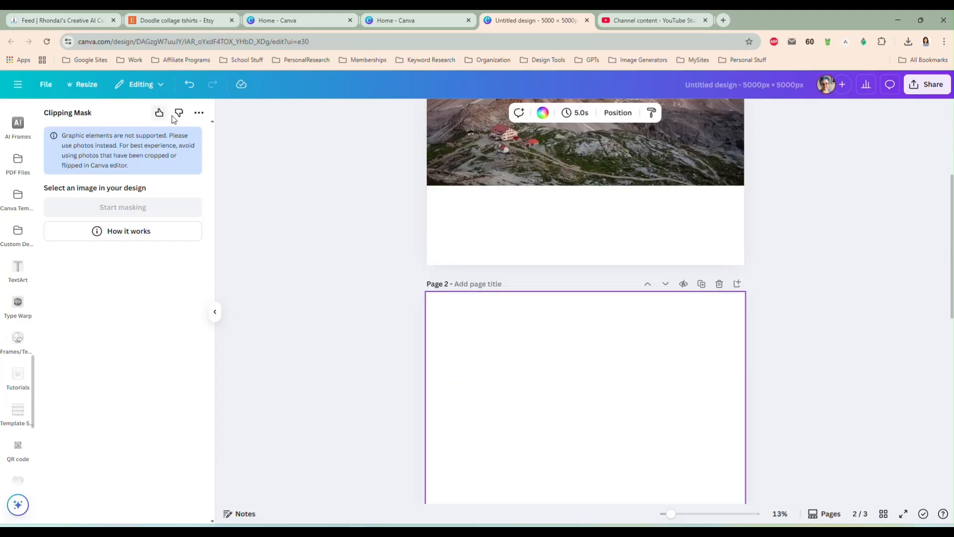
{"action": "scroll", "coordinate": [15, 154], "scroll_direction": "up", "scroll_amount": 8}
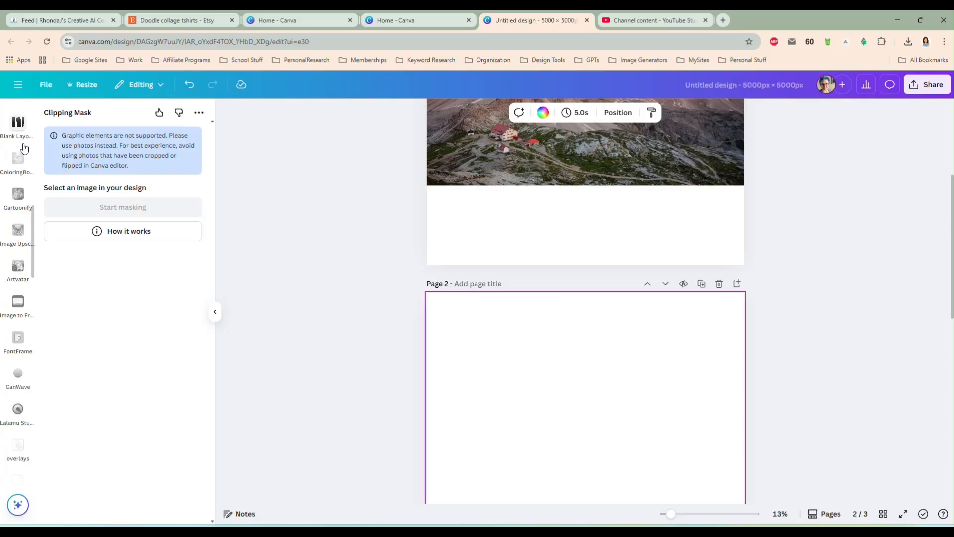
{"action": "scroll", "coordinate": [22, 149], "scroll_direction": "up", "scroll_amount": 5}
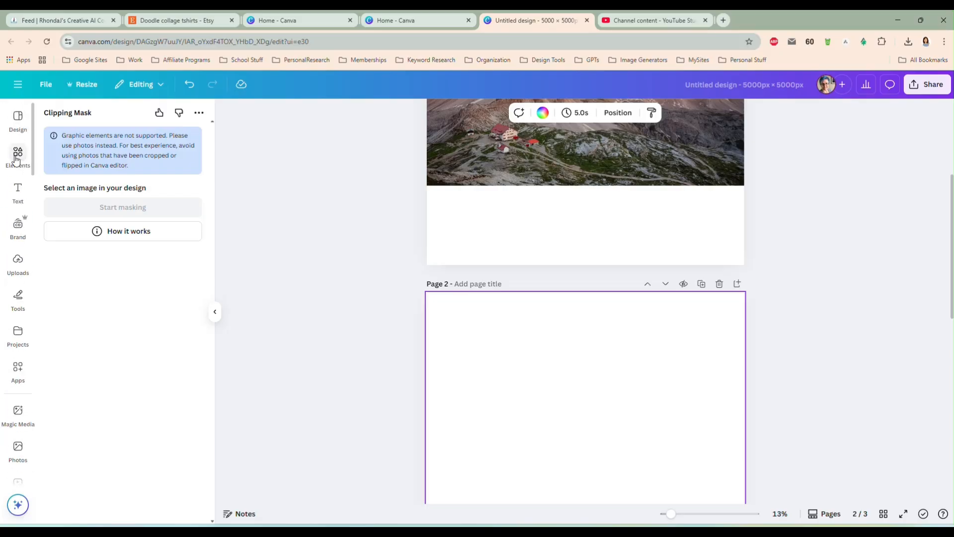
{"action": "left_click", "coordinate": [17, 156]}
{"action": "left_click", "coordinate": [907, 42]}
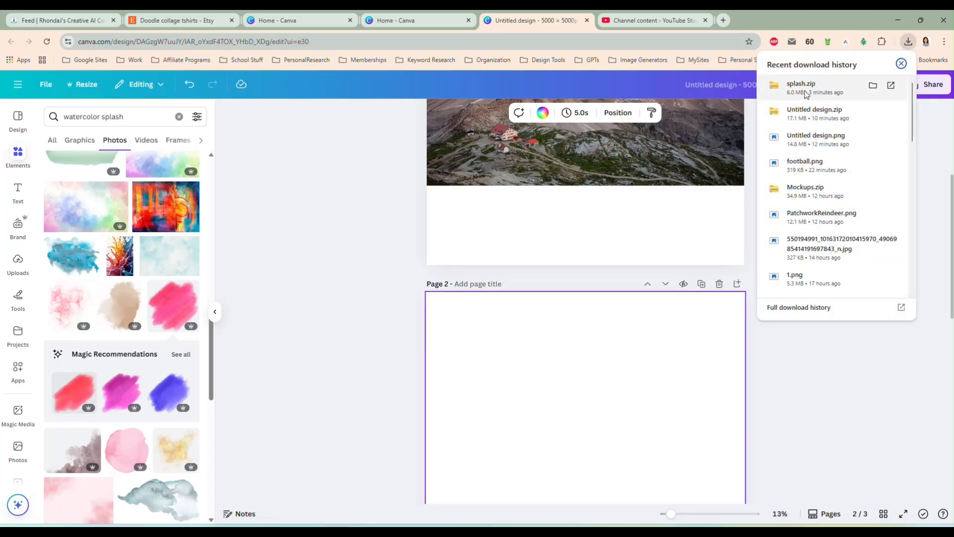
{"action": "left_click", "coordinate": [891, 86]}
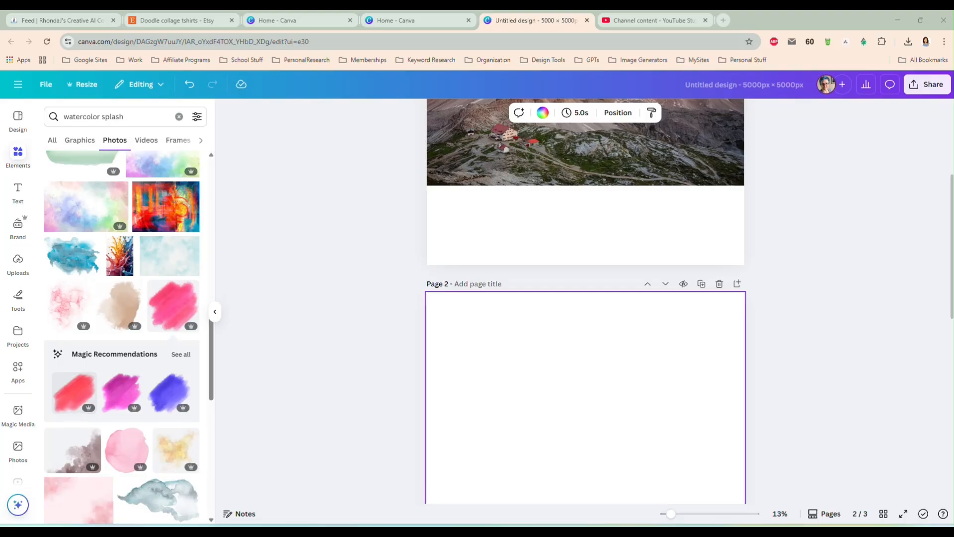
Add the purple watercolor brush stroke photo to page 2 and enlarge it to nearly the full page width
{"action": "scroll", "coordinate": [139, 298], "scroll_direction": "down", "scroll_amount": 5}
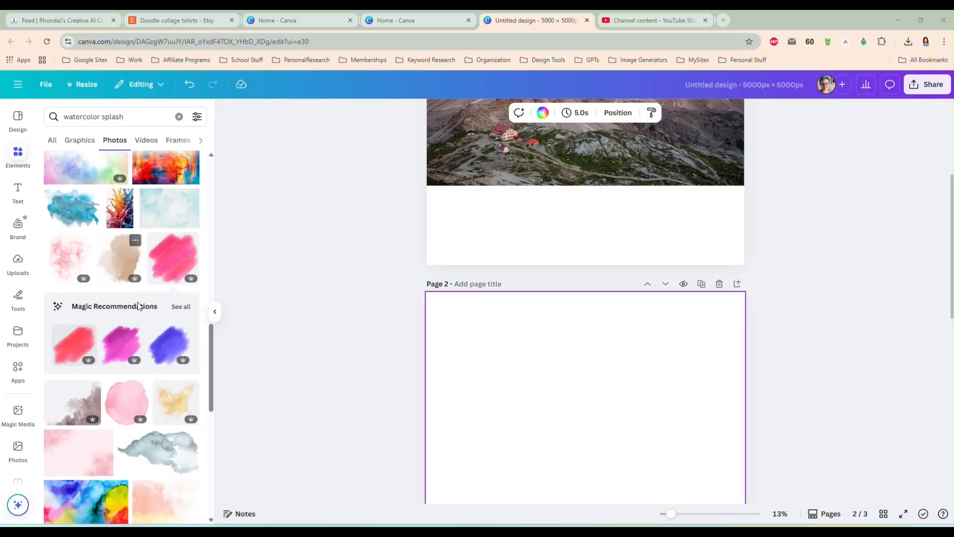
{"action": "scroll", "coordinate": [139, 305], "scroll_direction": "down", "scroll_amount": 2}
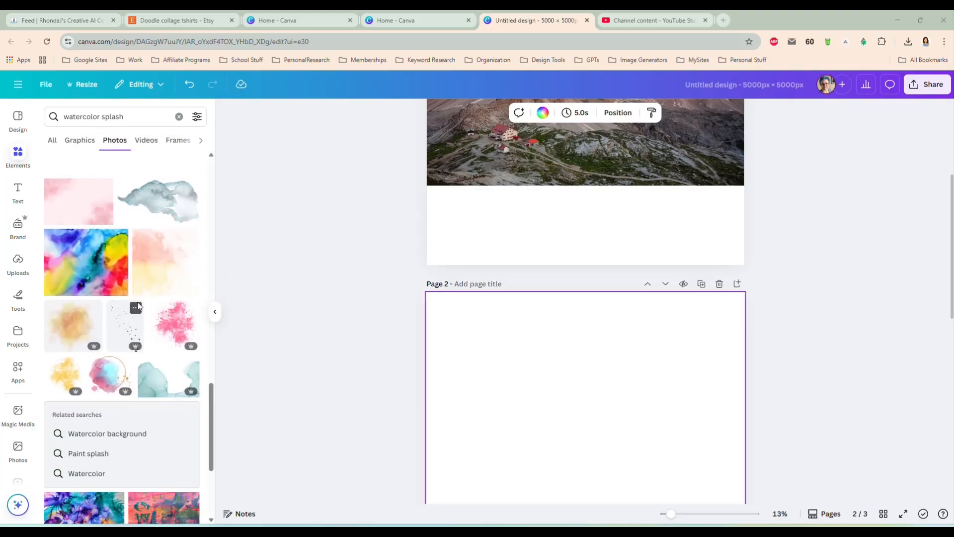
{"action": "scroll", "coordinate": [138, 304], "scroll_direction": "up", "scroll_amount": 4}
{"action": "scroll", "coordinate": [142, 298], "scroll_direction": "up", "scroll_amount": 2}
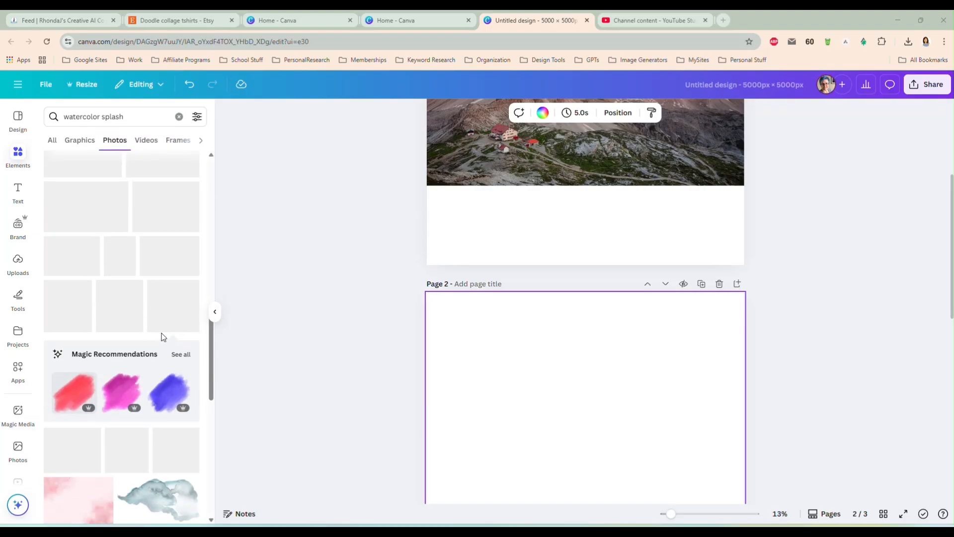
{"action": "scroll", "coordinate": [162, 279], "scroll_direction": "up", "scroll_amount": 3}
{"action": "scroll", "coordinate": [162, 281], "scroll_direction": "up", "scroll_amount": 1}
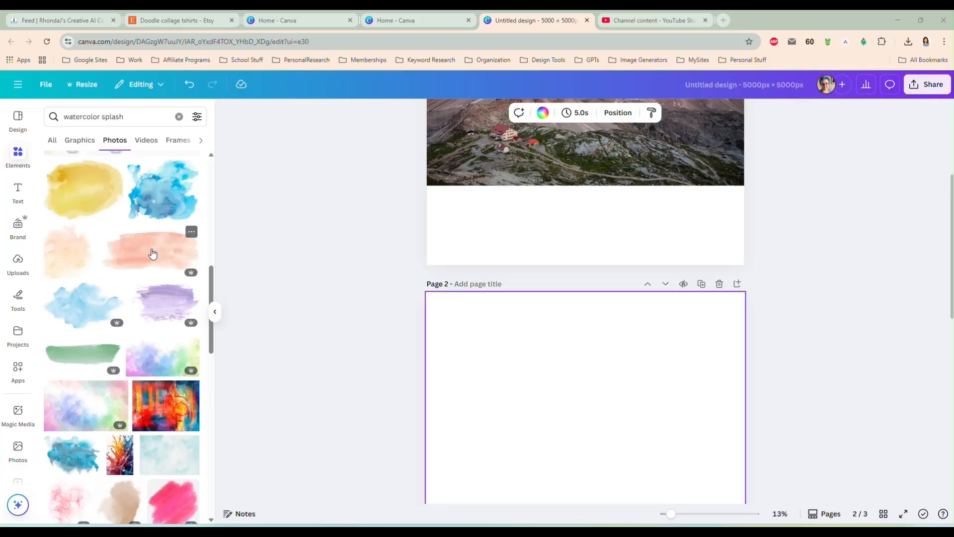
{"action": "left_click", "coordinate": [154, 306]}
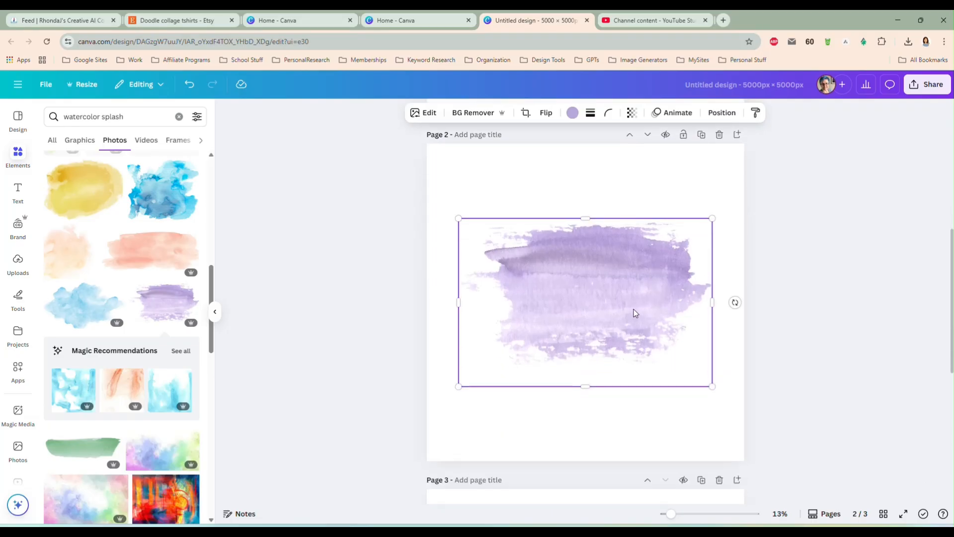
{"action": "left_click_drag", "start_coordinate": [458, 218], "coordinate": [431, 201]}
{"action": "left_click_drag", "start_coordinate": [713, 386], "coordinate": [736, 401]}
Duplicate the purple watercolor stroke on page 2, select all copies and align them to center and middle so they stack exactly
{"action": "key", "text": "ctrl+d"}
{"action": "left_click_drag", "start_coordinate": [393, 166], "coordinate": [781, 434]}
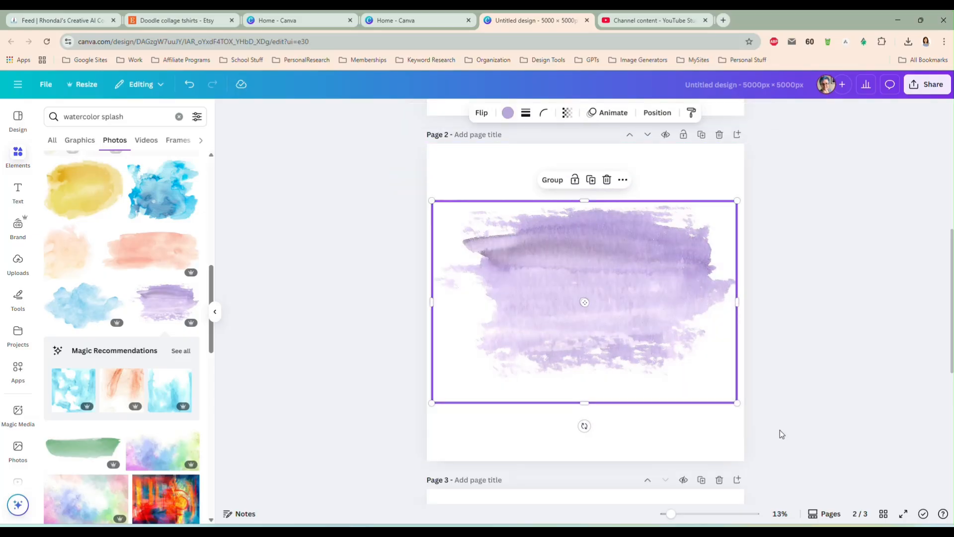
{"action": "left_click", "coordinate": [624, 180]}
{"action": "mouse_move", "coordinate": [683, 318]}
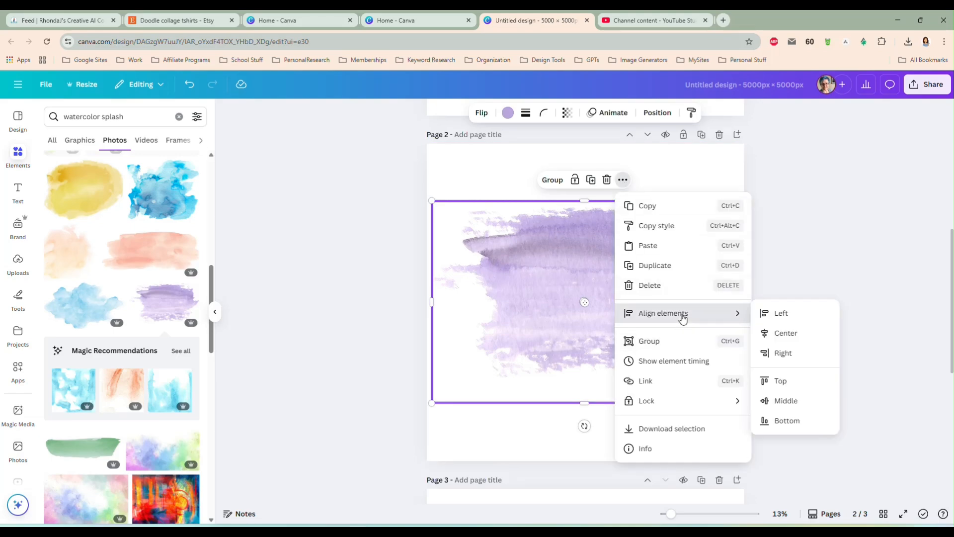
{"action": "left_click", "coordinate": [768, 334]}
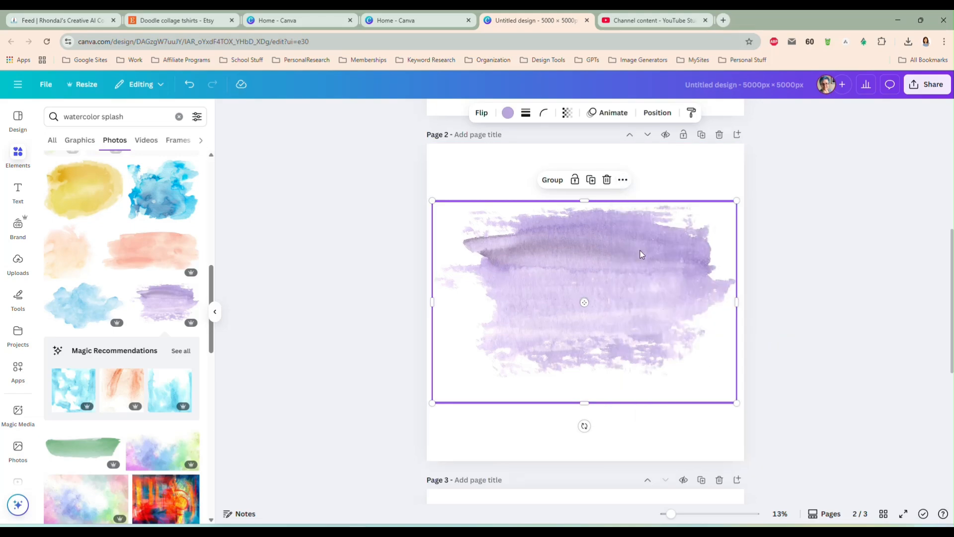
{"action": "left_click", "coordinate": [623, 181]}
{"action": "mouse_move", "coordinate": [728, 317]}
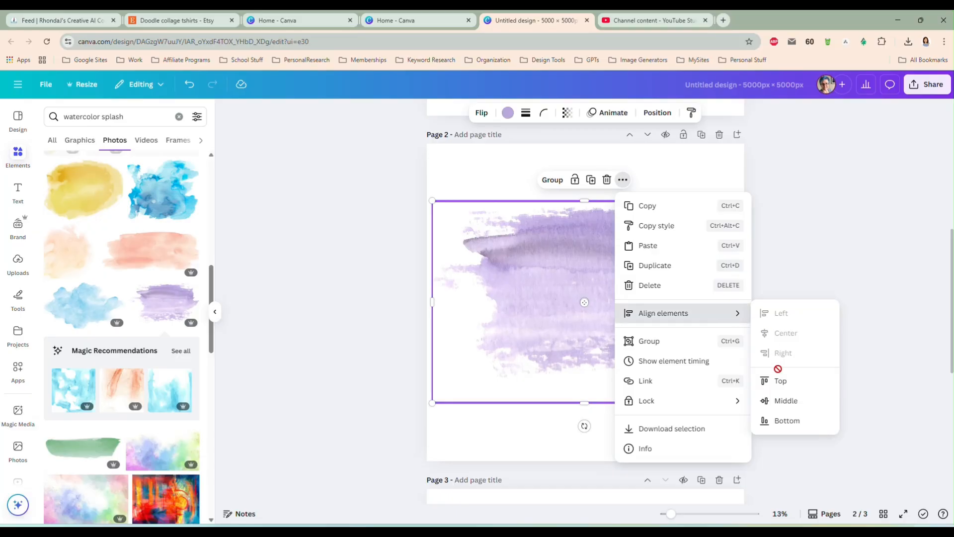
{"action": "left_click", "coordinate": [781, 402]}
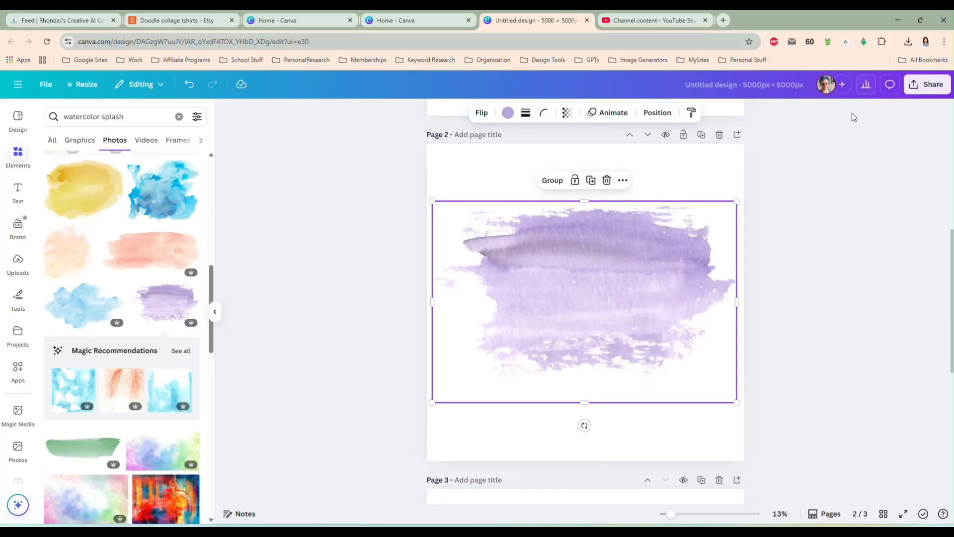
Download only page 2 as a PNG with transparent background and save it as splash in the Downloads folder
{"action": "left_click", "coordinate": [928, 85]}
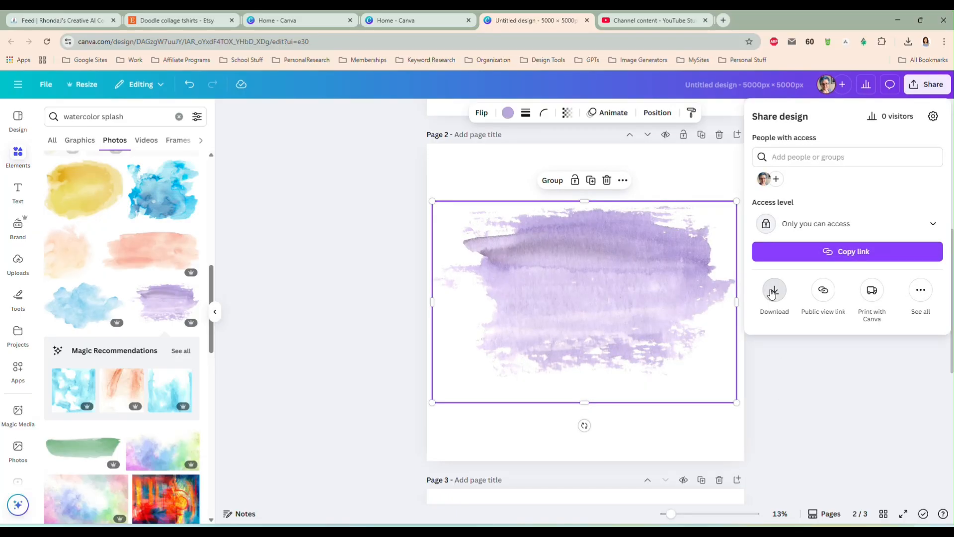
{"action": "left_click", "coordinate": [772, 288]}
{"action": "left_click", "coordinate": [772, 291]}
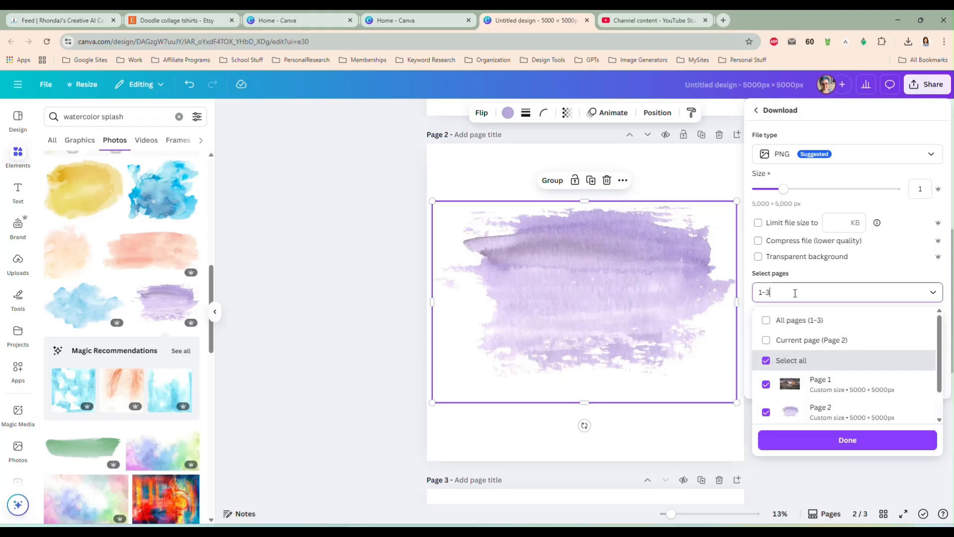
{"action": "left_click", "coordinate": [794, 341]}
{"action": "left_click", "coordinate": [758, 256]}
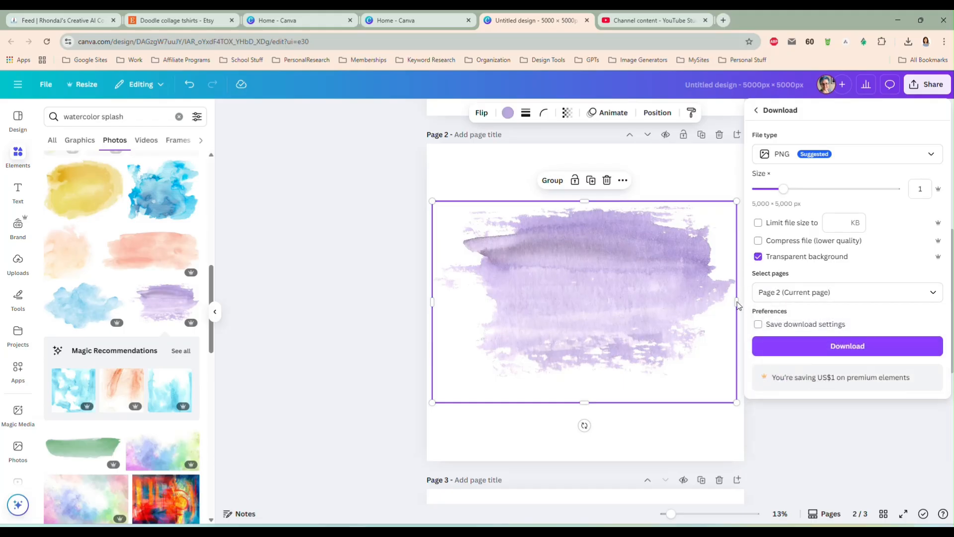
{"action": "left_click", "coordinate": [833, 346]}
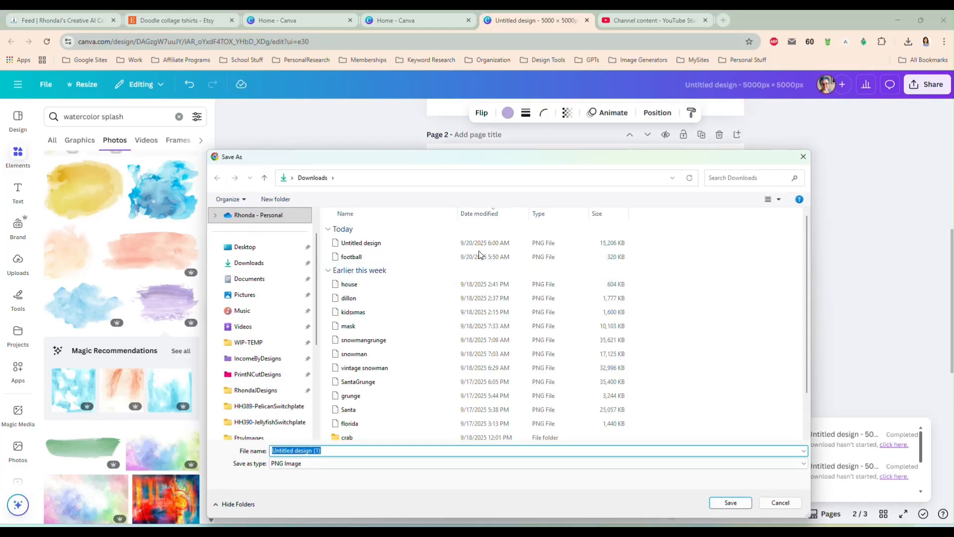
{"action": "type", "text": "splash"}
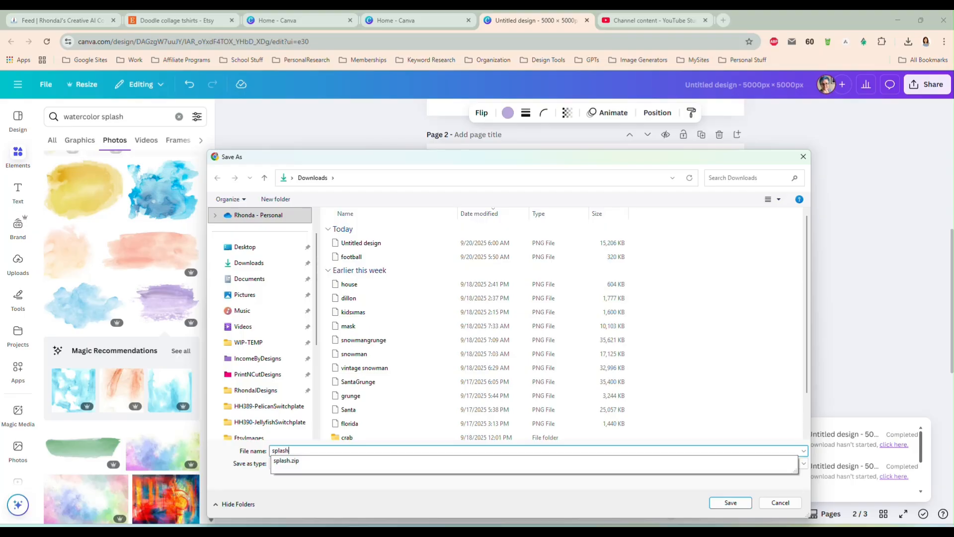
{"action": "key", "text": "Return"}
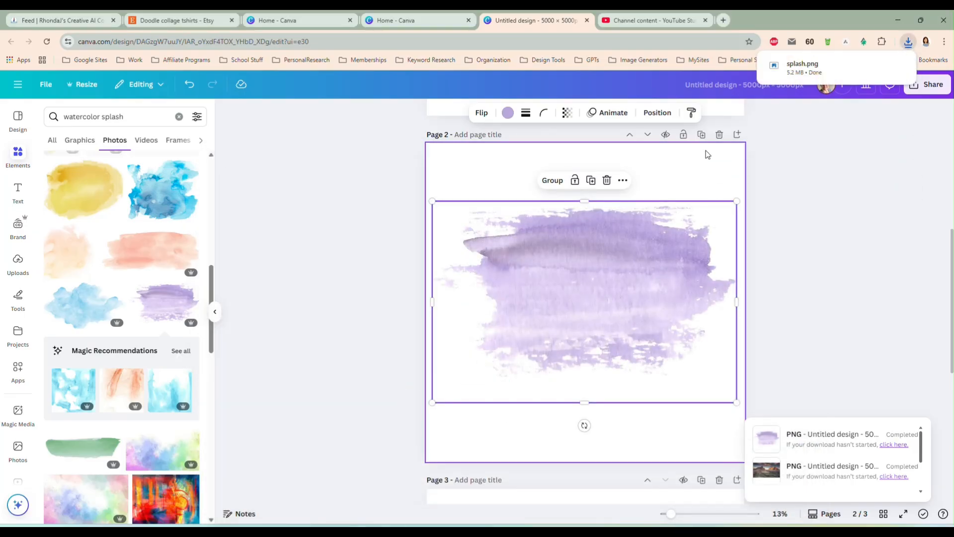
Start masking the mountain photo on page 1 with the Clipping Mask app, using splash.png as the mask image
{"action": "scroll", "coordinate": [597, 314], "scroll_direction": "down", "scroll_amount": 3}
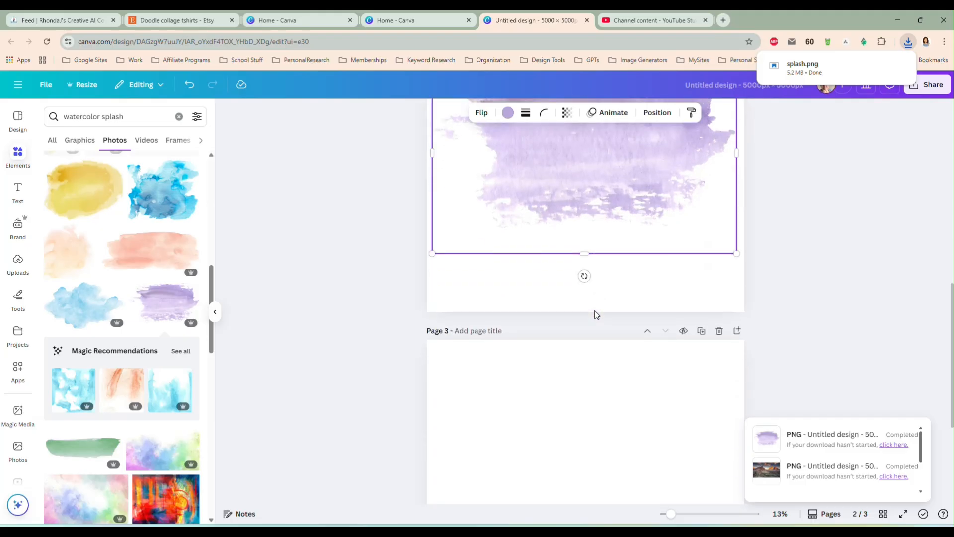
{"action": "scroll", "coordinate": [594, 310], "scroll_direction": "up", "scroll_amount": 10}
{"action": "left_click", "coordinate": [601, 316]}
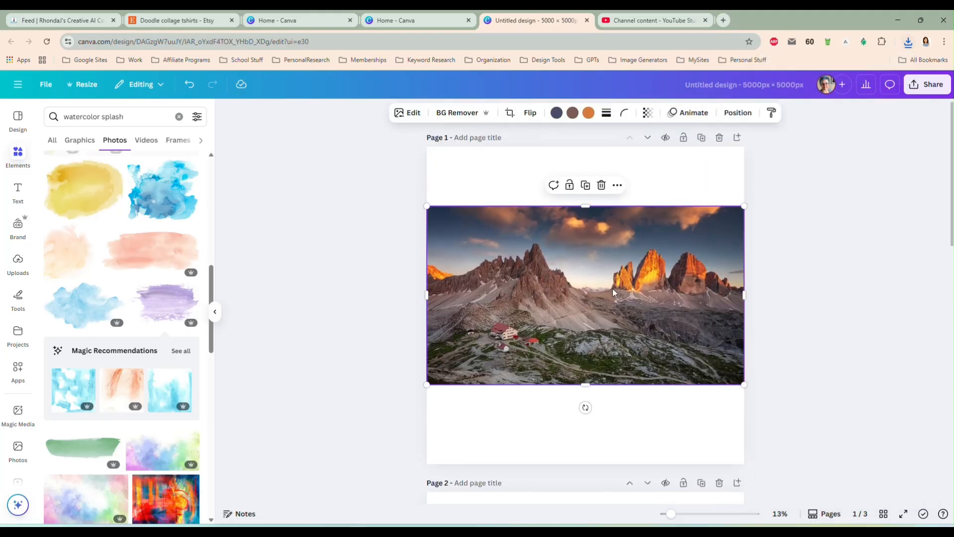
{"action": "left_click", "coordinate": [18, 370]}
{"action": "left_click", "coordinate": [60, 151]}
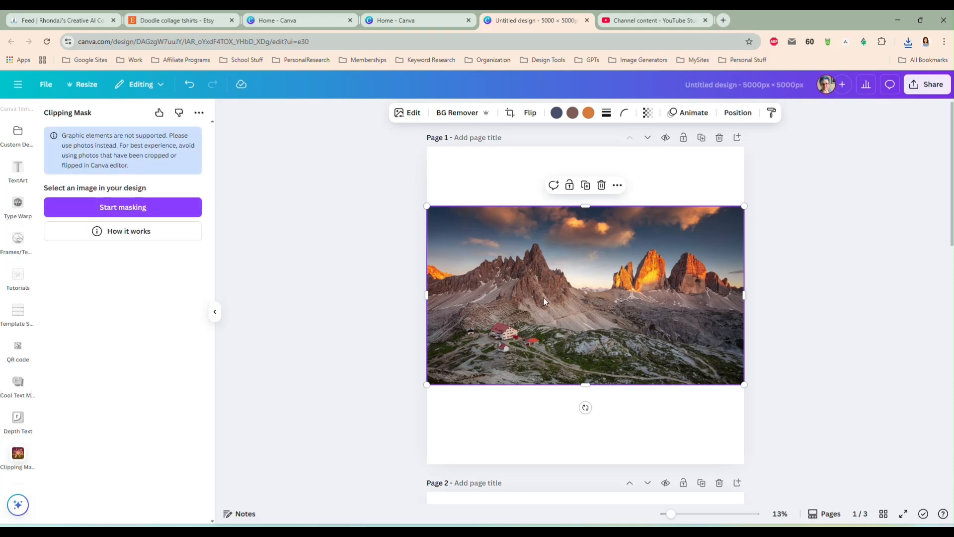
{"action": "left_click", "coordinate": [145, 207]}
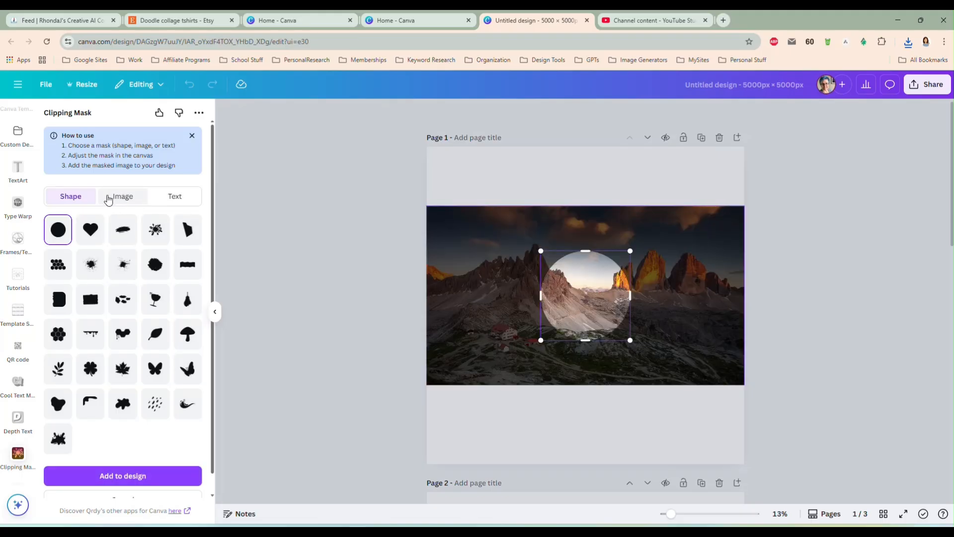
{"action": "left_click", "coordinate": [123, 196]}
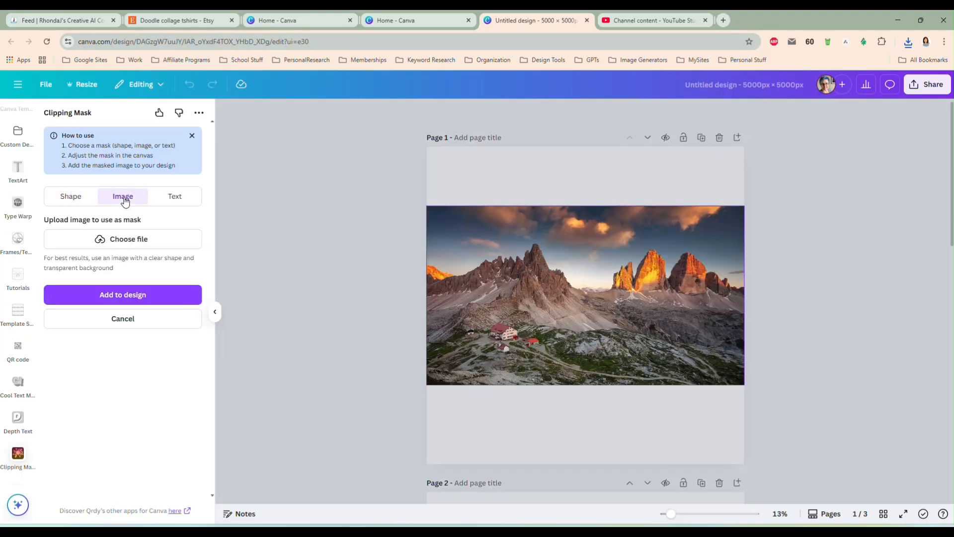
{"action": "left_click", "coordinate": [128, 241]}
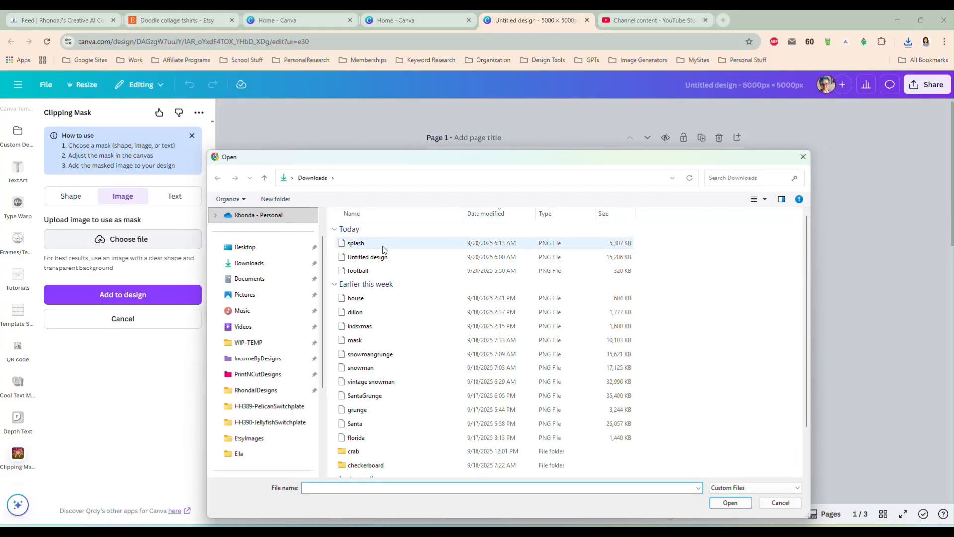
{"action": "double_click", "coordinate": [383, 245]}
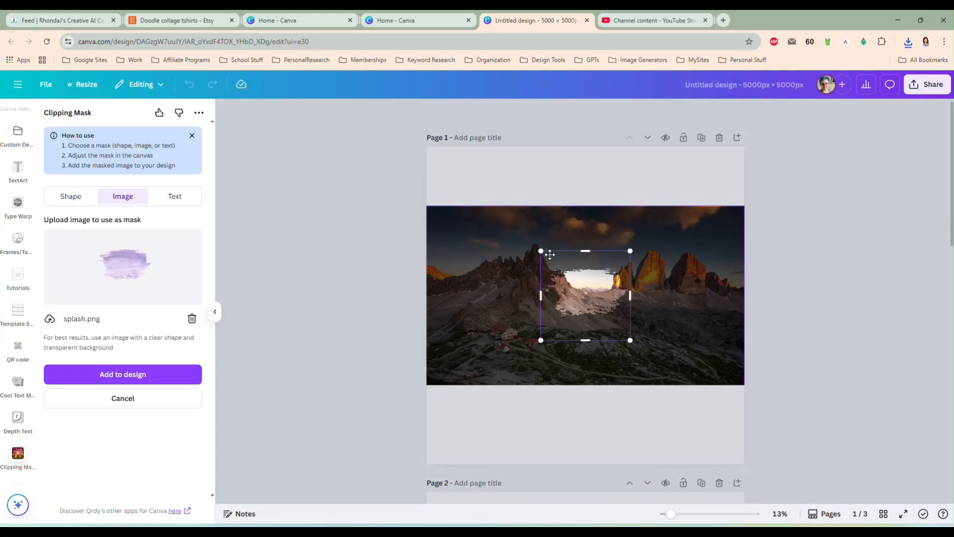
Enlarge the splash mask, place it over the main peak and the red-roofed houses, and add the masked picture to the design
{"action": "left_click_drag", "start_coordinate": [541, 251], "coordinate": [468, 233]}
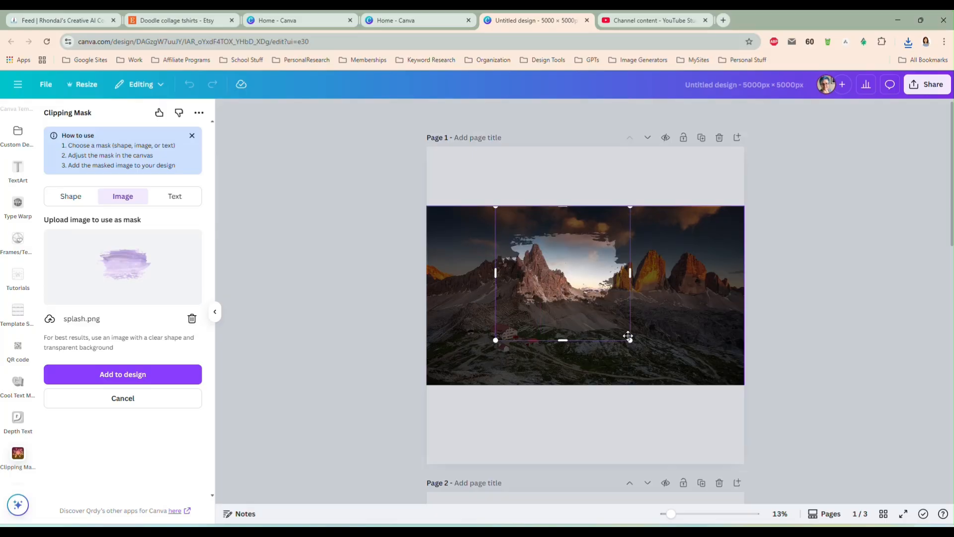
{"action": "left_click_drag", "start_coordinate": [630, 340], "coordinate": [686, 378]}
{"action": "left_click_drag", "start_coordinate": [611, 319], "coordinate": [548, 341]}
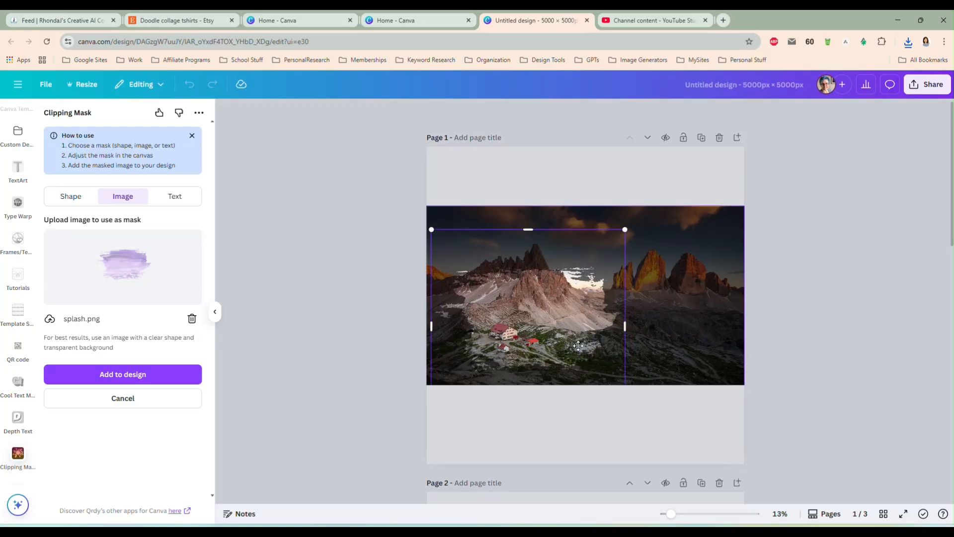
{"action": "left_click_drag", "start_coordinate": [625, 230], "coordinate": [654, 199]}
{"action": "mouse_move", "coordinate": [559, 297]}
{"action": "left_mouse_down"}
{"action": "mouse_move", "coordinate": [556, 308]}
{"action": "mouse_move", "coordinate": [617, 307]}
{"action": "mouse_move", "coordinate": [546, 308]}
{"action": "mouse_move", "coordinate": [553, 311]}
{"action": "left_mouse_up"}
{"action": "left_click", "coordinate": [170, 373]}
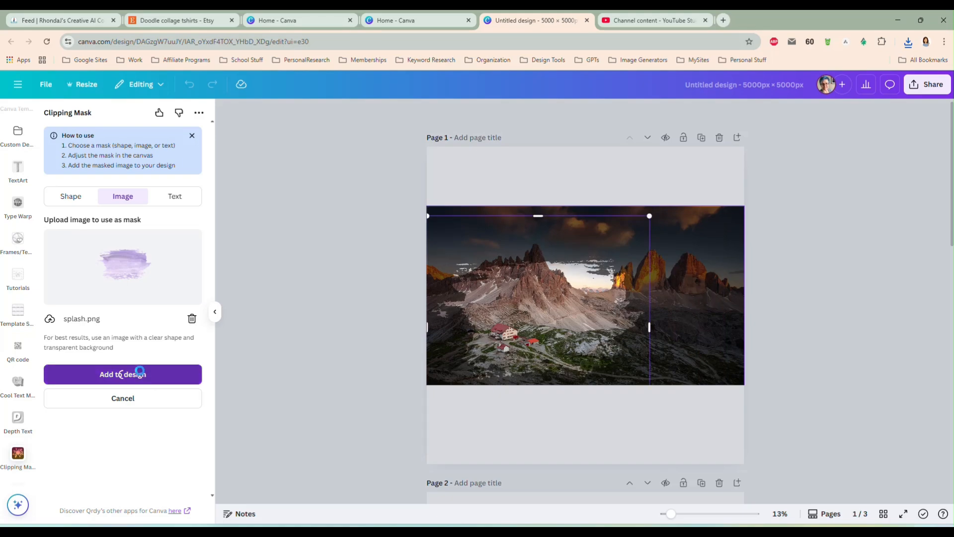
Move the masked mountain picture onto page 2 and delete the stacked purple strokes there
{"action": "scroll", "coordinate": [370, 301], "scroll_direction": "down", "scroll_amount": 3}
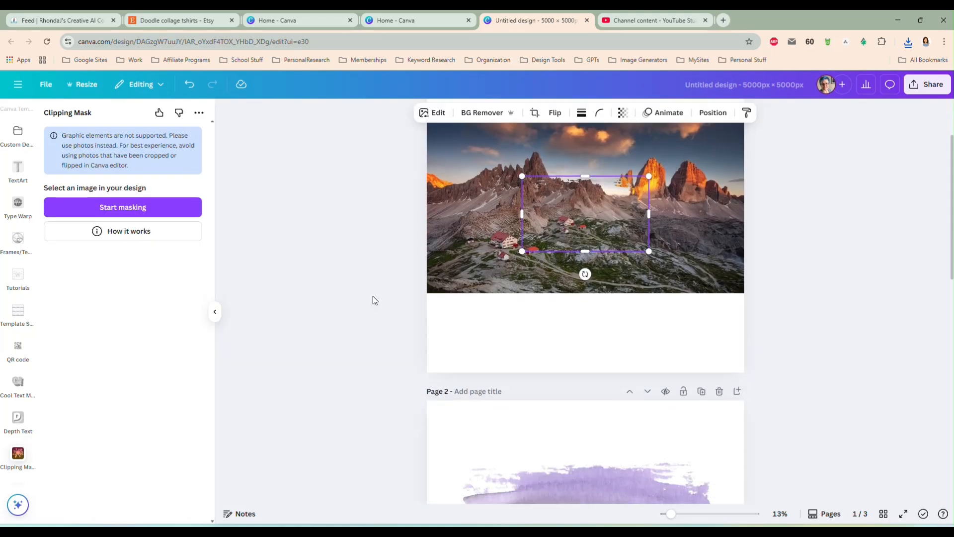
{"action": "left_click_drag", "start_coordinate": [559, 207], "coordinate": [574, 420]}
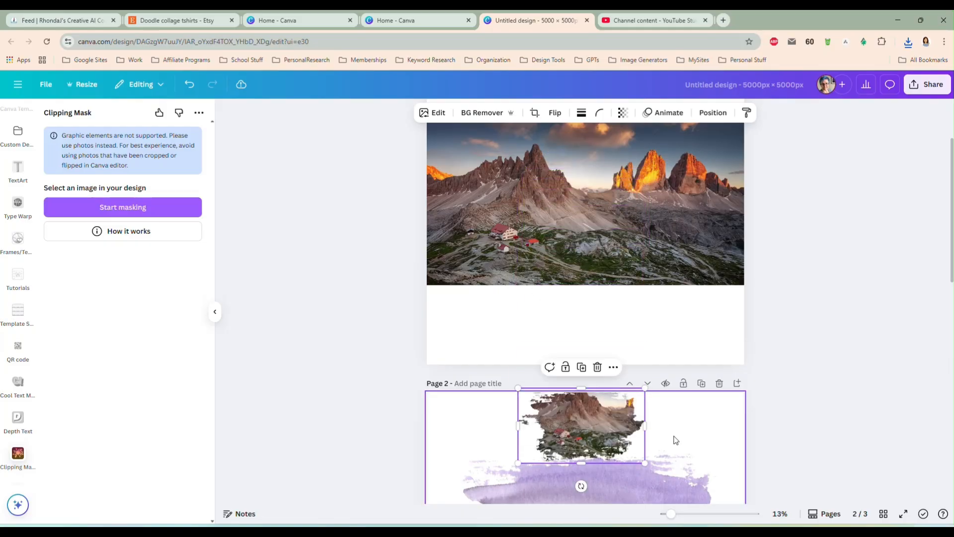
{"action": "scroll", "coordinate": [658, 439], "scroll_direction": "down", "scroll_amount": 4}
{"action": "left_click", "coordinate": [707, 413]}
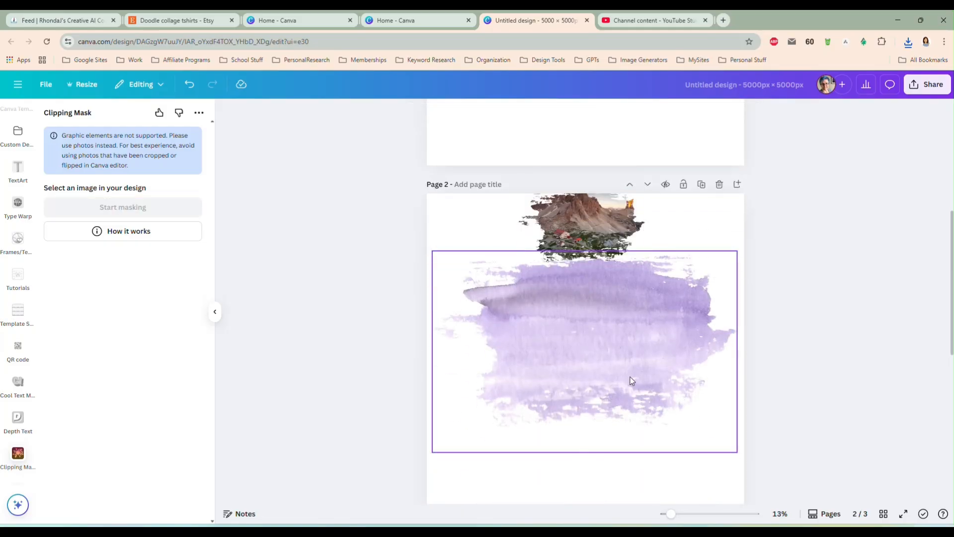
{"action": "key", "text": "Delete"}
Enlarge the masked mountain picture to nearly the full width of page 2 and position it centrally
{"action": "left_click_drag", "start_coordinate": [580, 228], "coordinate": [503, 269]}
{"action": "left_click_drag", "start_coordinate": [565, 303], "coordinate": [697, 452]}
{"action": "left_click_drag", "start_coordinate": [551, 327], "coordinate": [551, 341]}
{"action": "left_click_drag", "start_coordinate": [440, 414], "coordinate": [431, 422]}
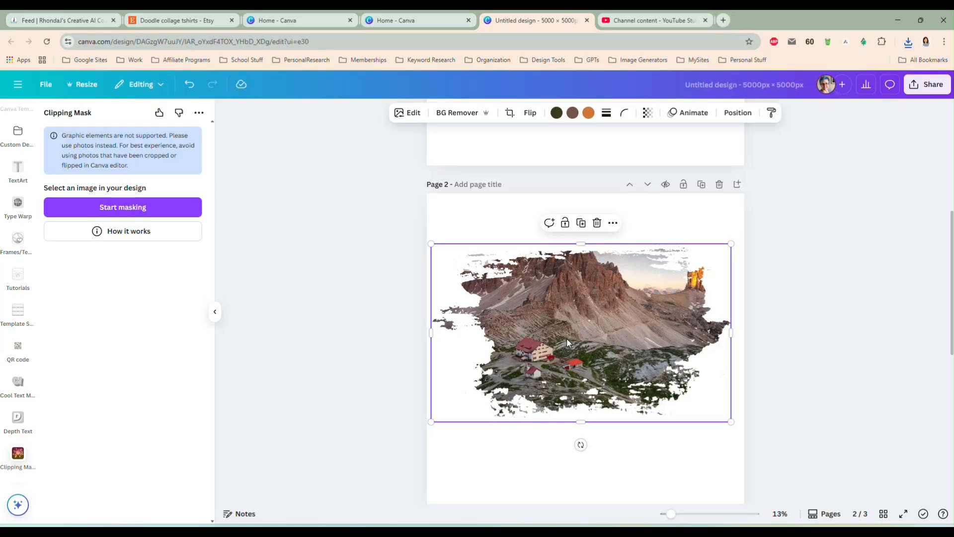
{"action": "left_click_drag", "start_coordinate": [731, 243], "coordinate": [738, 240]}
Delete the masked mountain picture from page 2 and select the mountain photo on page 1
{"action": "key", "text": "Delete"}
{"action": "scroll", "coordinate": [596, 298], "scroll_direction": "up", "scroll_amount": 6}
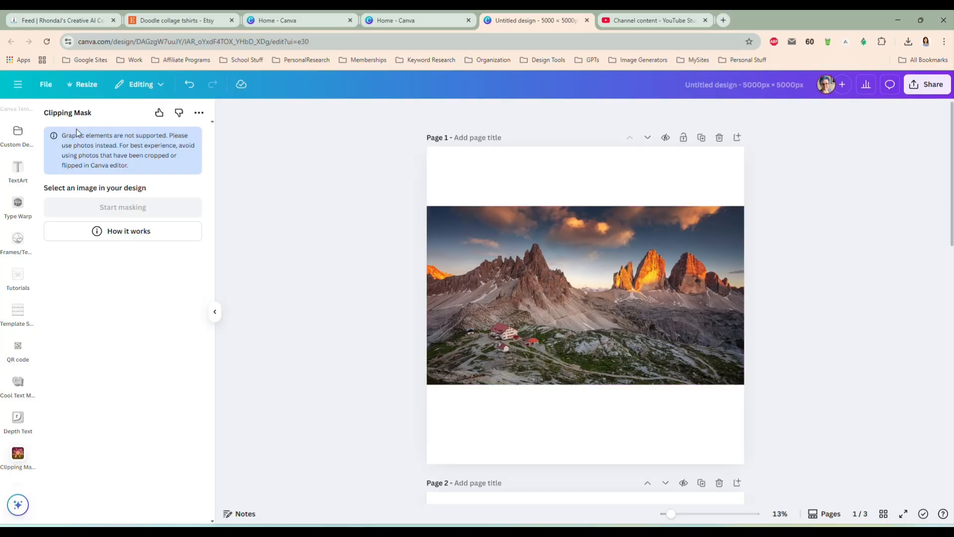
{"action": "mouse_move", "coordinate": [620, 318]}
{"action": "left_mouse_down"}
{"action": "mouse_move", "coordinate": [620, 283]}
{"action": "mouse_move", "coordinate": [618, 326]}
{"action": "mouse_move", "coordinate": [618, 312]}
{"action": "left_mouse_up"}
{"action": "scroll", "coordinate": [821, 279], "scroll_direction": "down", "scroll_amount": 2}
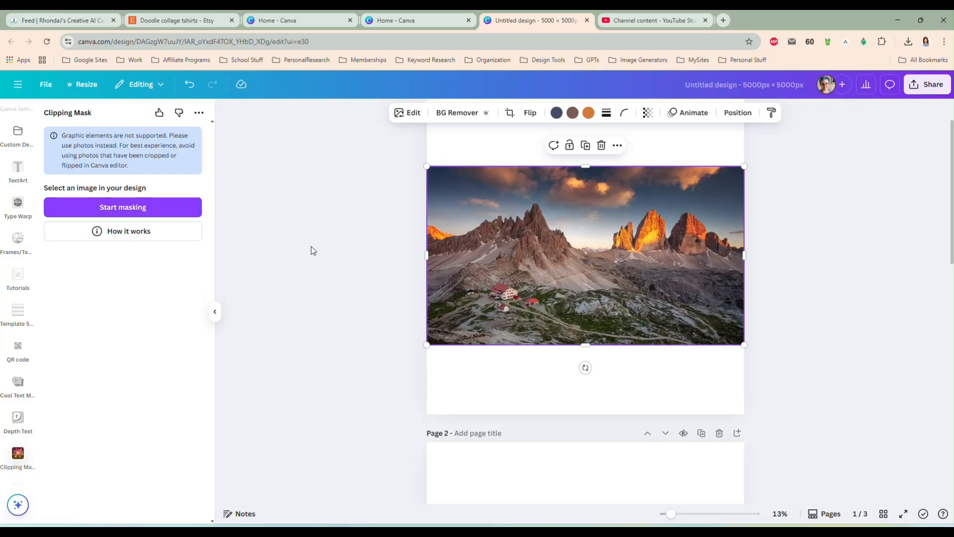
Start masking the mountain photo with the image mask Artistic-PNG-Mask_0006_Mask-04 from the ClipArt > Masks > Artistic Png Masks Vol 03 folder
{"action": "left_click", "coordinate": [102, 209]}
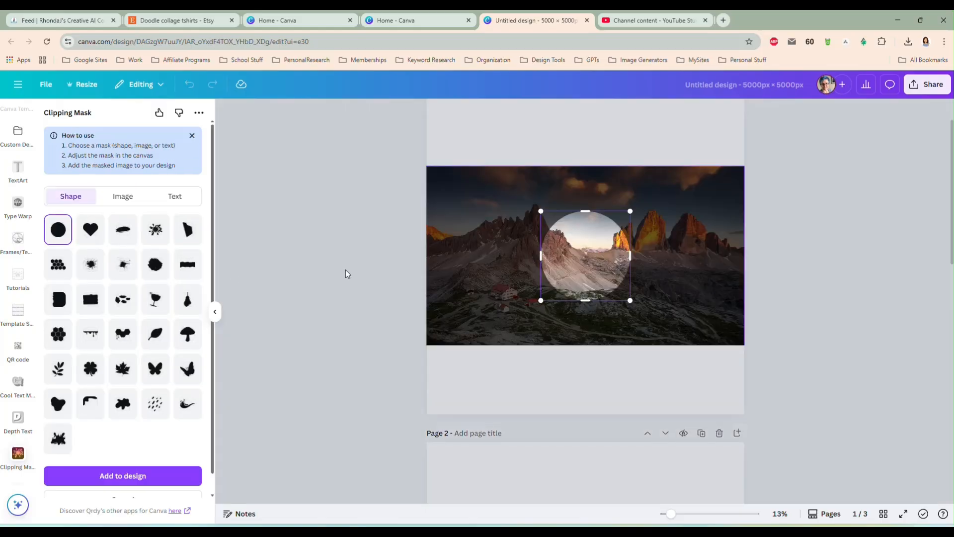
{"action": "left_click", "coordinate": [129, 195]}
{"action": "left_click", "coordinate": [117, 239]}
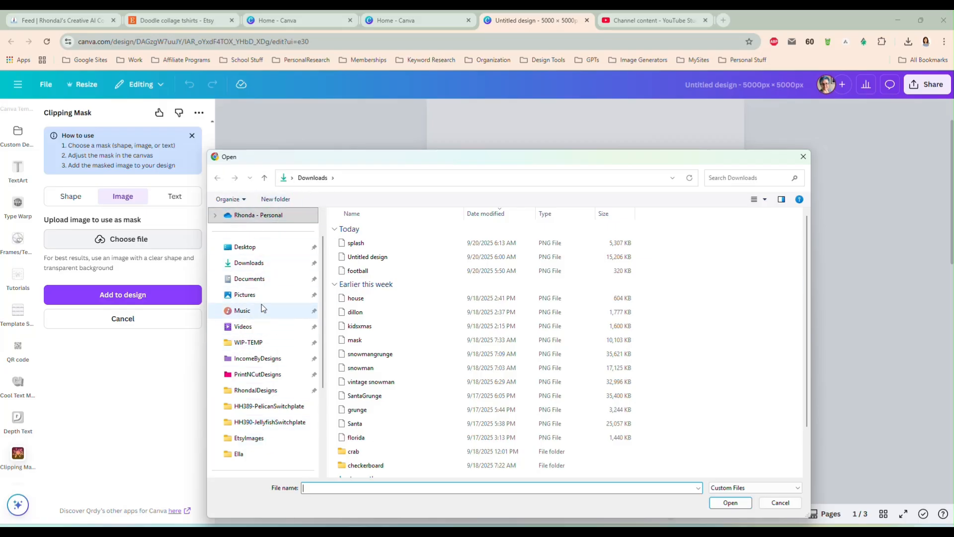
{"action": "left_click", "coordinate": [279, 217]}
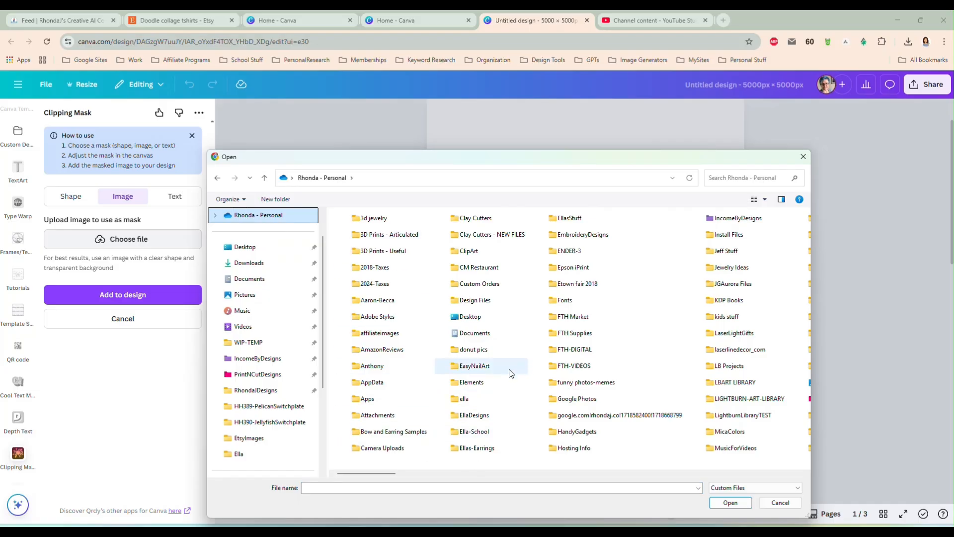
{"action": "double_click", "coordinate": [471, 251]}
{"action": "scroll", "coordinate": [577, 293], "scroll_direction": "down", "scroll_amount": 5}
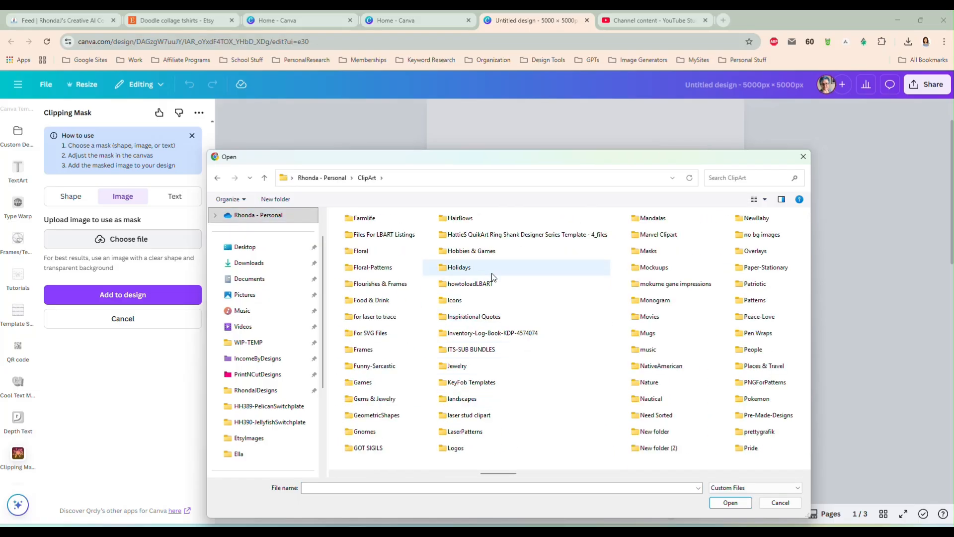
{"action": "double_click", "coordinate": [651, 251]}
{"action": "left_click", "coordinate": [368, 247]}
{"action": "double_click", "coordinate": [368, 247]}
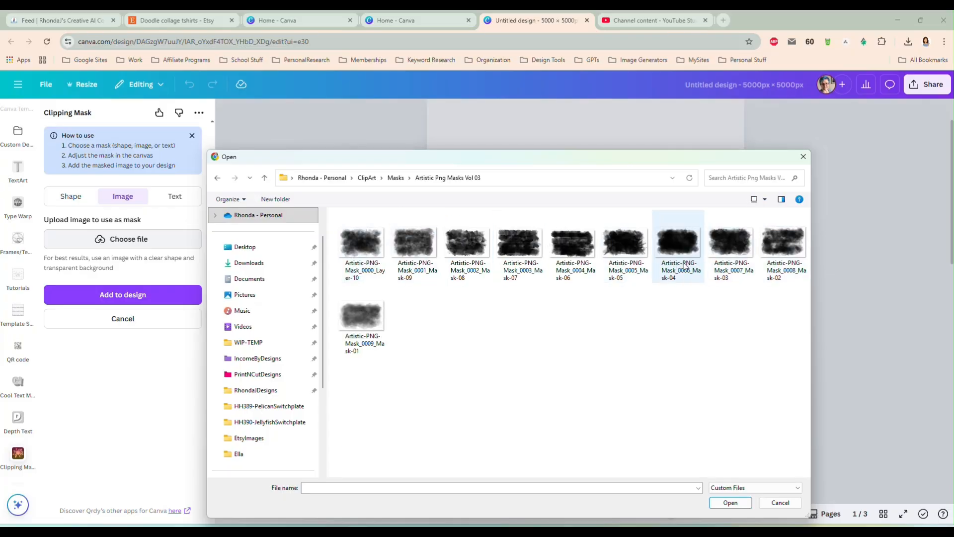
{"action": "double_click", "coordinate": [678, 244]}
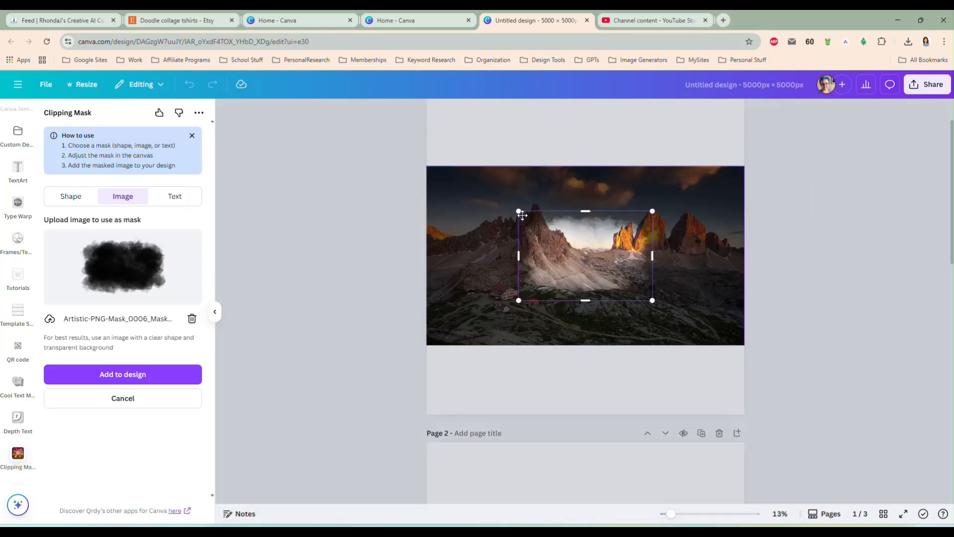
Enlarge the brush mask to span most of the mountain photo and add the masked picture to the design
{"action": "left_click_drag", "start_coordinate": [520, 213], "coordinate": [459, 172]}
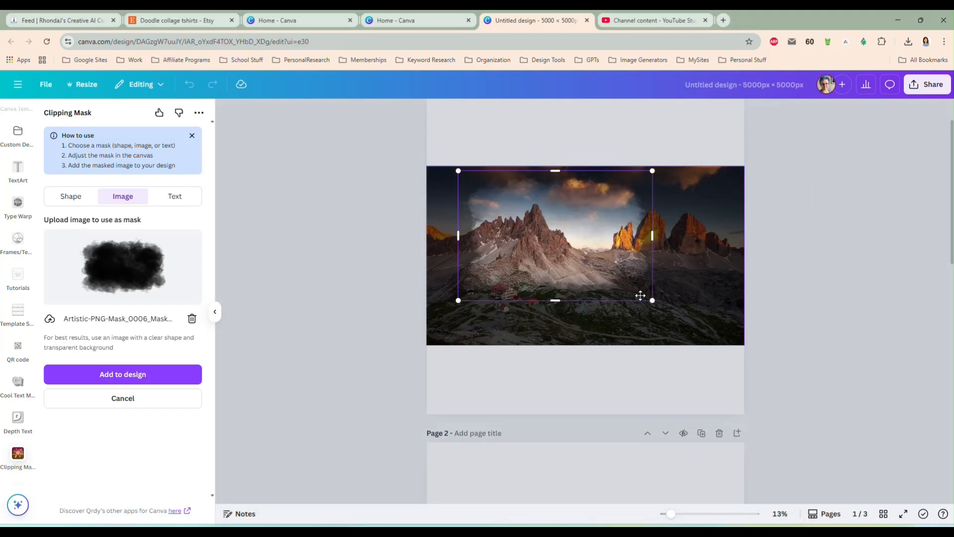
{"action": "left_click_drag", "start_coordinate": [652, 302], "coordinate": [701, 334]}
{"action": "mouse_move", "coordinate": [627, 290]}
{"action": "left_mouse_down"}
{"action": "mouse_move", "coordinate": [607, 303]}
{"action": "mouse_move", "coordinate": [629, 296]}
{"action": "left_mouse_up"}
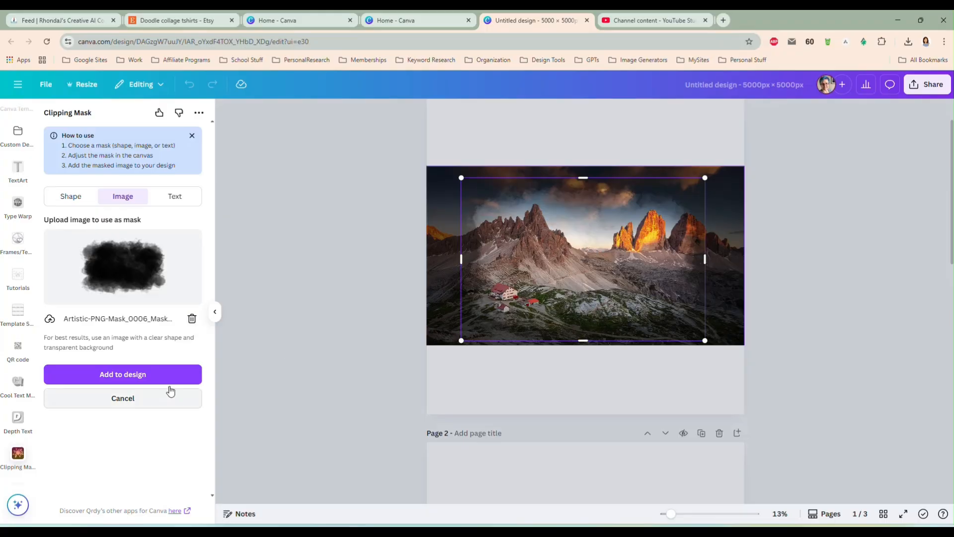
{"action": "left_click", "coordinate": [126, 374]}
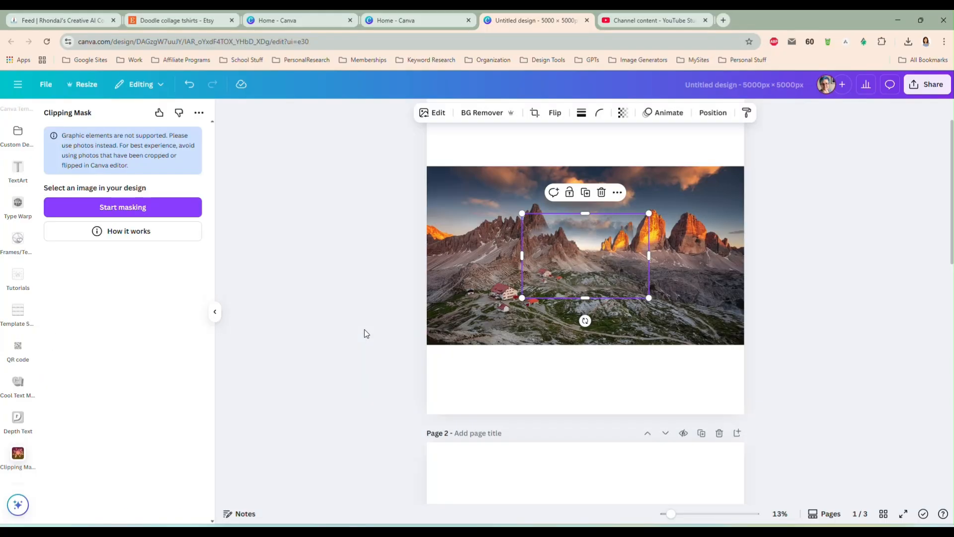
Move the masked mountain picture onto page 2 and enlarge it to nearly the full page width
{"action": "scroll", "coordinate": [364, 328], "scroll_direction": "down", "scroll_amount": 3}
{"action": "left_click_drag", "start_coordinate": [559, 142], "coordinate": [552, 436]}
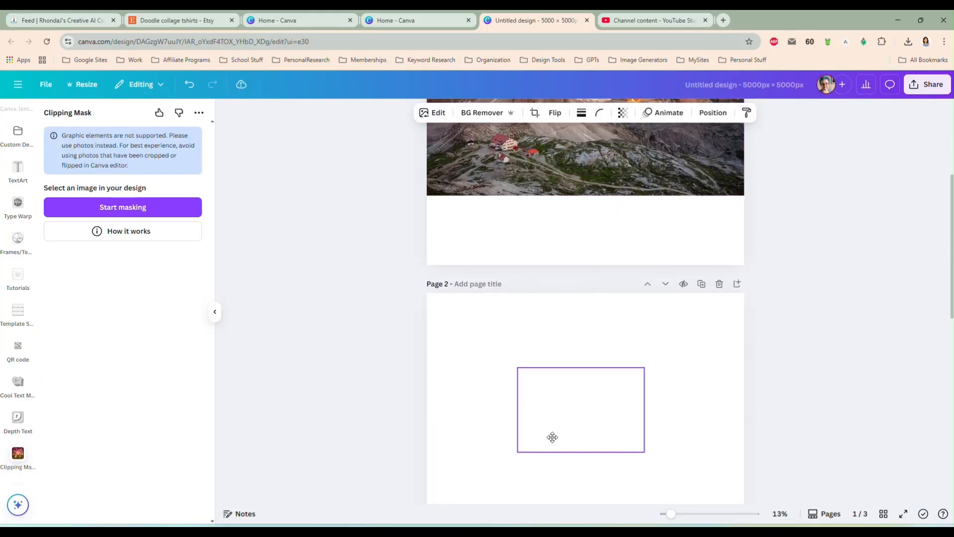
{"action": "scroll", "coordinate": [549, 311], "scroll_direction": "down", "scroll_amount": 3}
{"action": "left_click_drag", "start_coordinate": [518, 220], "coordinate": [433, 162]}
{"action": "left_click_drag", "start_coordinate": [645, 303], "coordinate": [720, 390]}
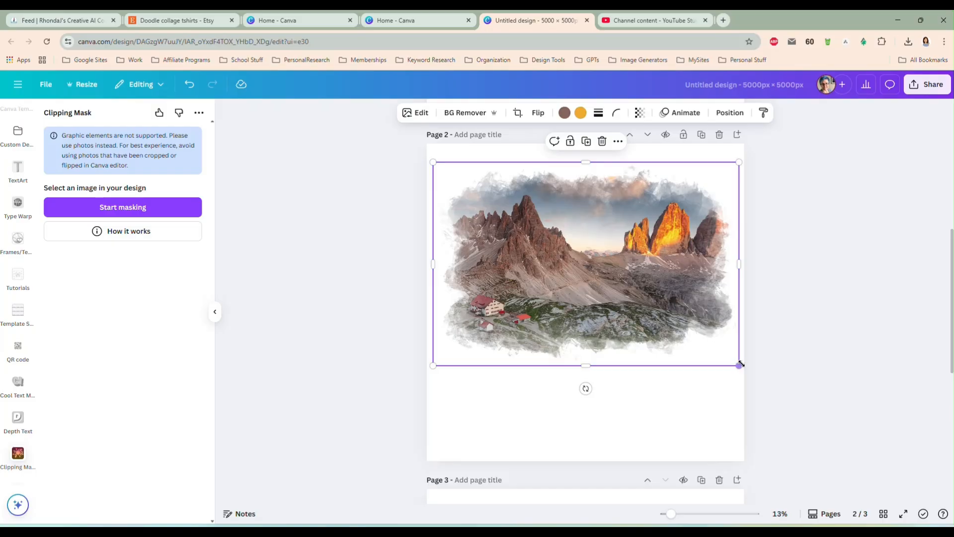
Shrink the masked mountain picture to about 60% of the page width and center it horizontally in the upper half of page 2
{"action": "left_click_drag", "start_coordinate": [739, 365], "coordinate": [649, 302]}
{"action": "left_click_drag", "start_coordinate": [536, 230], "coordinate": [583, 245]}
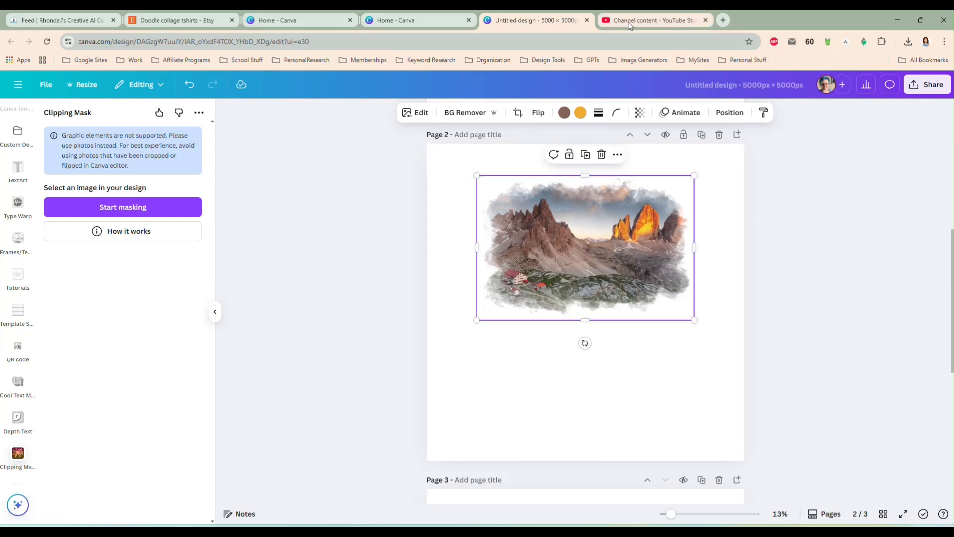
{"action": "scroll", "coordinate": [643, 279], "scroll_direction": "down", "scroll_amount": 1}
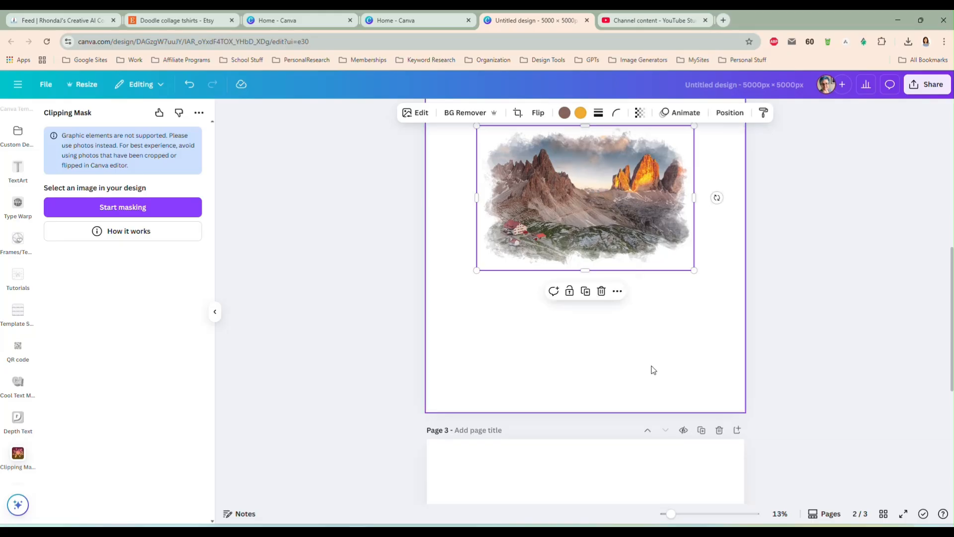
{"action": "scroll", "coordinate": [589, 231], "scroll_direction": "up", "scroll_amount": 1}
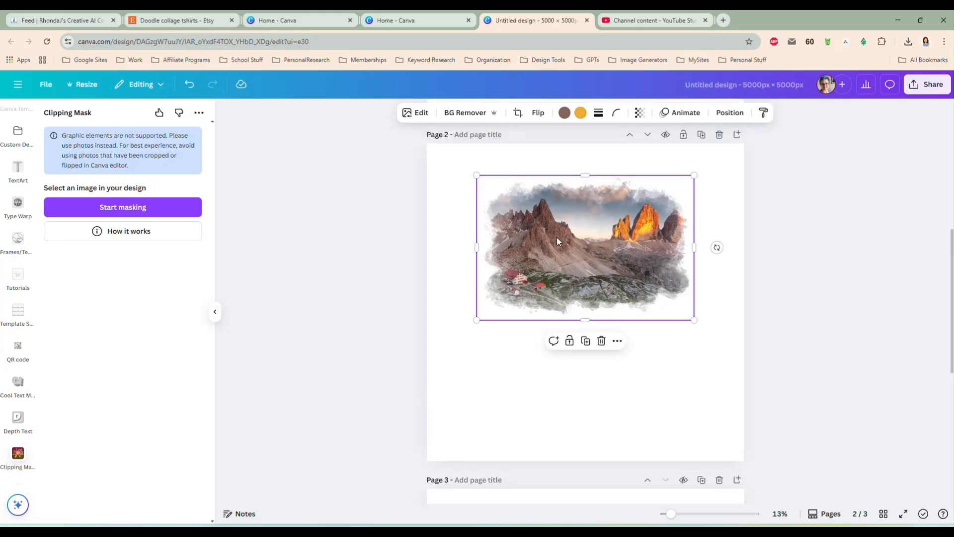
{"action": "left_click_drag", "start_coordinate": [476, 175], "coordinate": [505, 194]}
{"action": "left_click_drag", "start_coordinate": [600, 266], "coordinate": [612, 243]}
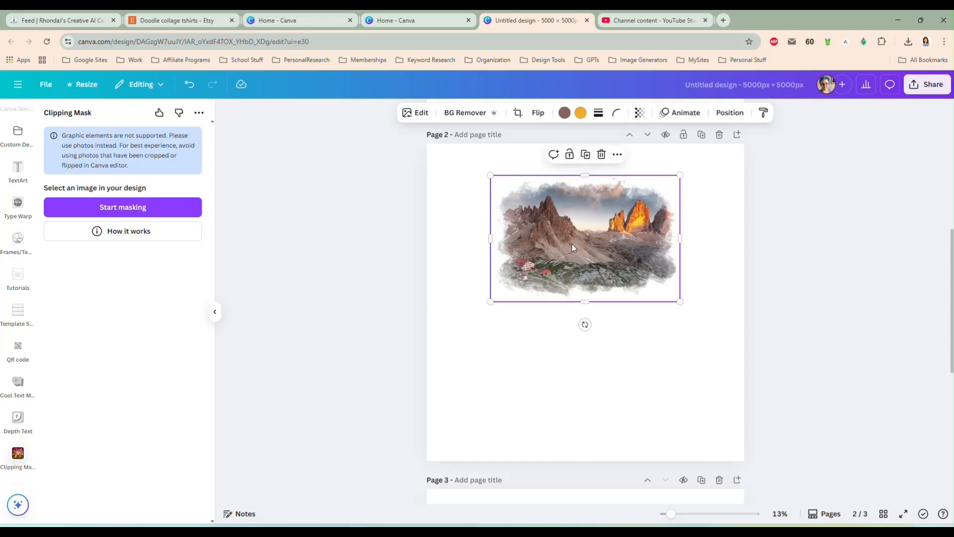
Delete the masked mountain picture from page 2
{"action": "left_click", "coordinate": [621, 383]}
{"action": "left_click", "coordinate": [569, 226]}
{"action": "key", "text": "Delete"}
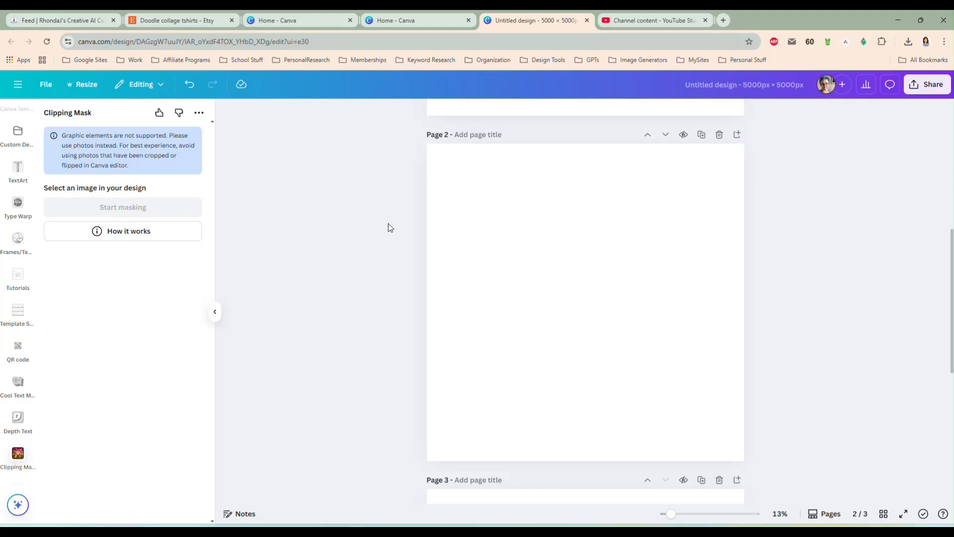
Place the camel-ride photo on the empty page 2
{"action": "scroll", "coordinate": [390, 228], "scroll_direction": "up", "scroll_amount": 4}
{"action": "scroll", "coordinate": [540, 296], "scroll_direction": "down", "scroll_amount": 2}
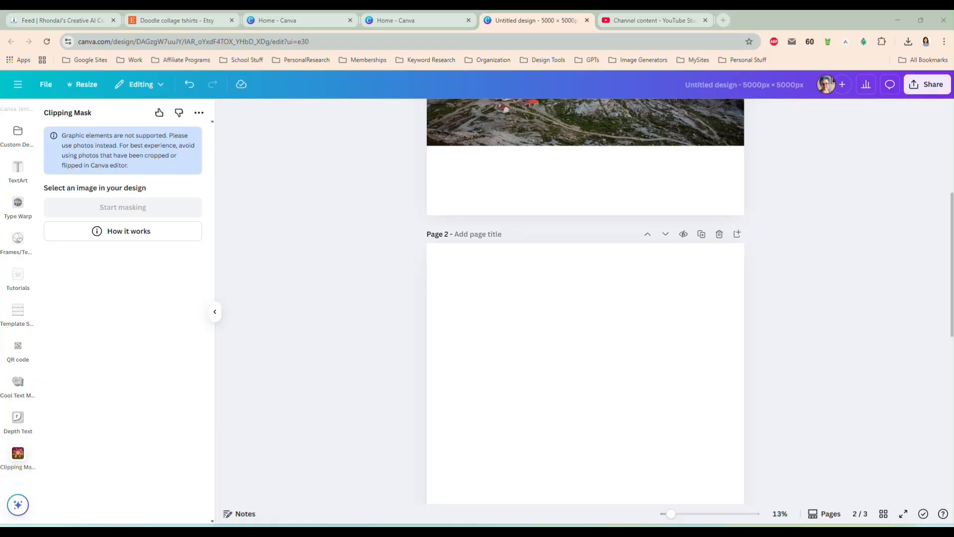
{"action": "left_click_drag", "start_coordinate": [730, 351], "coordinate": [577, 368]}
{"action": "scroll", "coordinate": [577, 318], "scroll_direction": "down", "scroll_amount": 2}
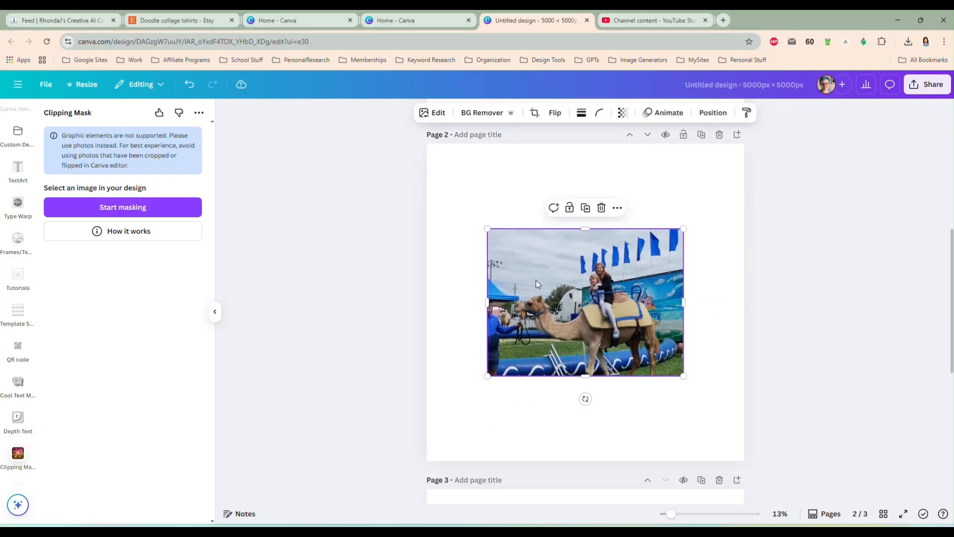
Enlarge the camel-ride photo beyond the page width and start masking it
{"action": "left_click_drag", "start_coordinate": [488, 229], "coordinate": [392, 185]}
{"action": "left_click_drag", "start_coordinate": [683, 374], "coordinate": [761, 436]}
{"action": "left_click_drag", "start_coordinate": [646, 347], "coordinate": [635, 341]}
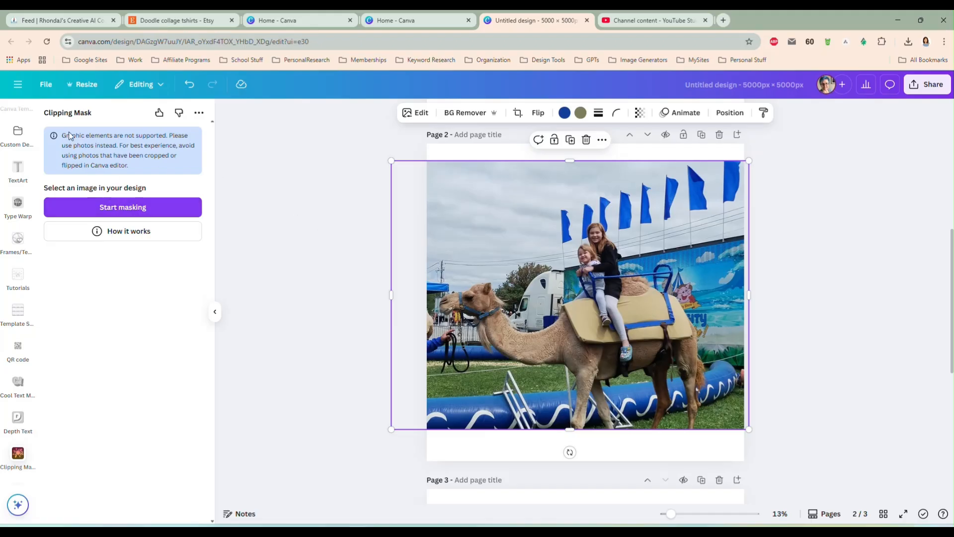
{"action": "left_click", "coordinate": [122, 208]}
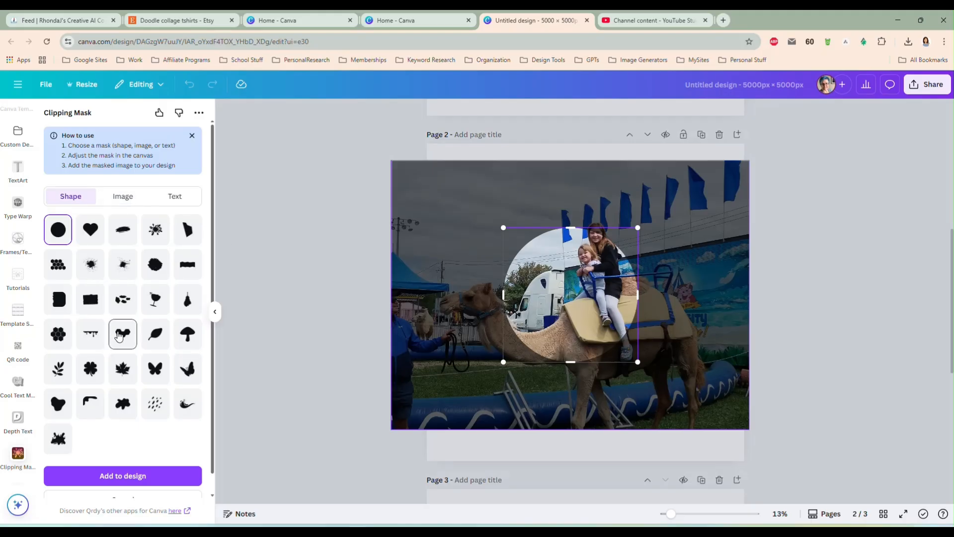
Try several preset shape masks over the camel riders, including the dripping honeycomb, maple leaf, rough-edged rectangle and splatter
{"action": "left_click", "coordinate": [123, 334]}
{"action": "left_click_drag", "start_coordinate": [561, 300], "coordinate": [600, 252]}
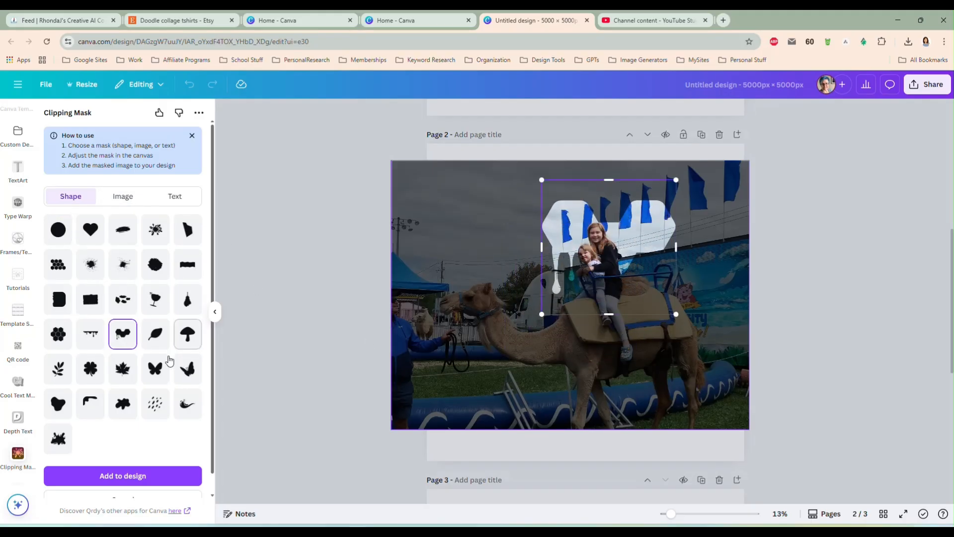
{"action": "left_click", "coordinate": [123, 368]}
{"action": "left_click_drag", "start_coordinate": [546, 306], "coordinate": [574, 243]}
{"action": "left_click", "coordinate": [89, 267]}
{"action": "left_click", "coordinate": [91, 308]}
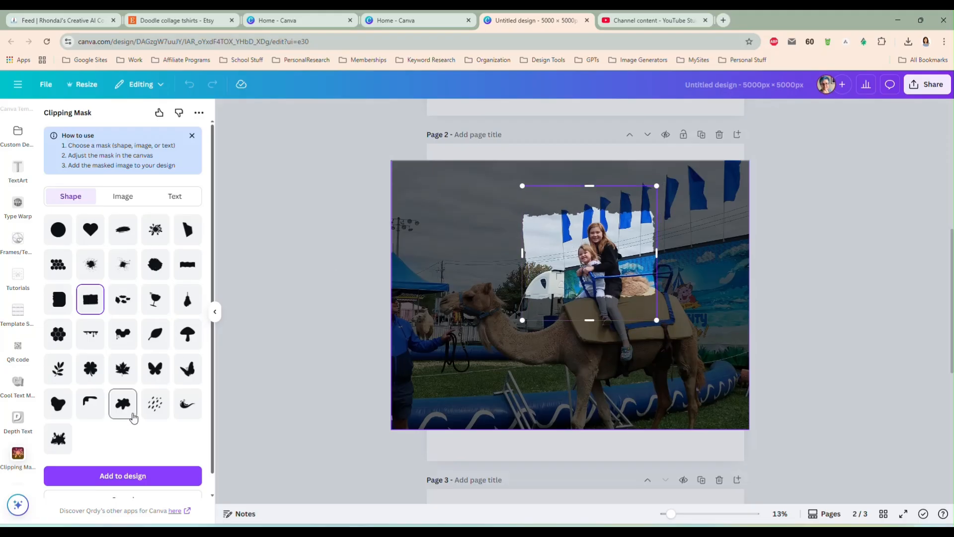
{"action": "left_click", "coordinate": [58, 438]}
{"action": "mouse_move", "coordinate": [538, 274]}
{"action": "left_mouse_down"}
{"action": "mouse_move", "coordinate": [540, 244]}
{"action": "mouse_move", "coordinate": [543, 259]}
{"action": "left_mouse_up"}
Load Artistic Png Mask (10).png from the ClipArt > Masks > Artistic Png Masks Vol 01 folder as the image mask
{"action": "left_click", "coordinate": [124, 198]}
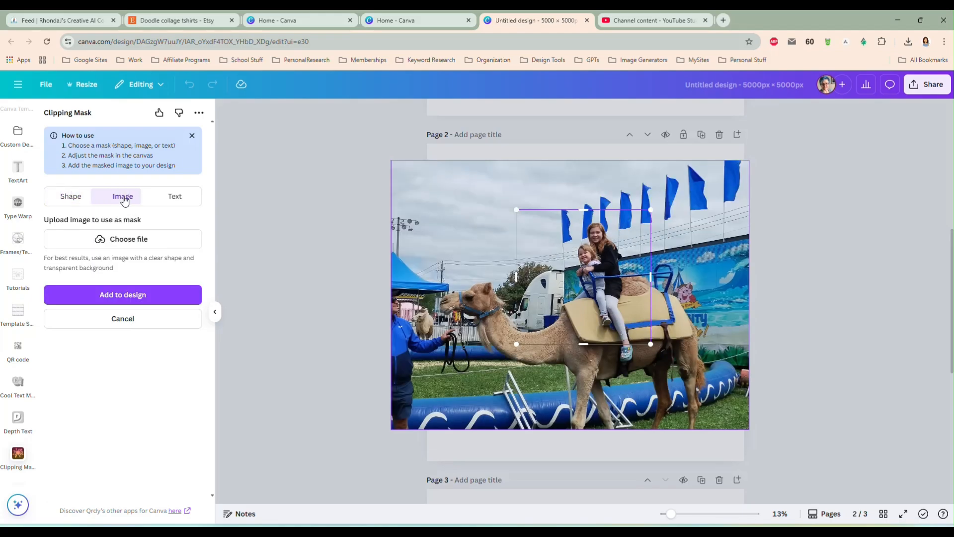
{"action": "left_click", "coordinate": [126, 236]}
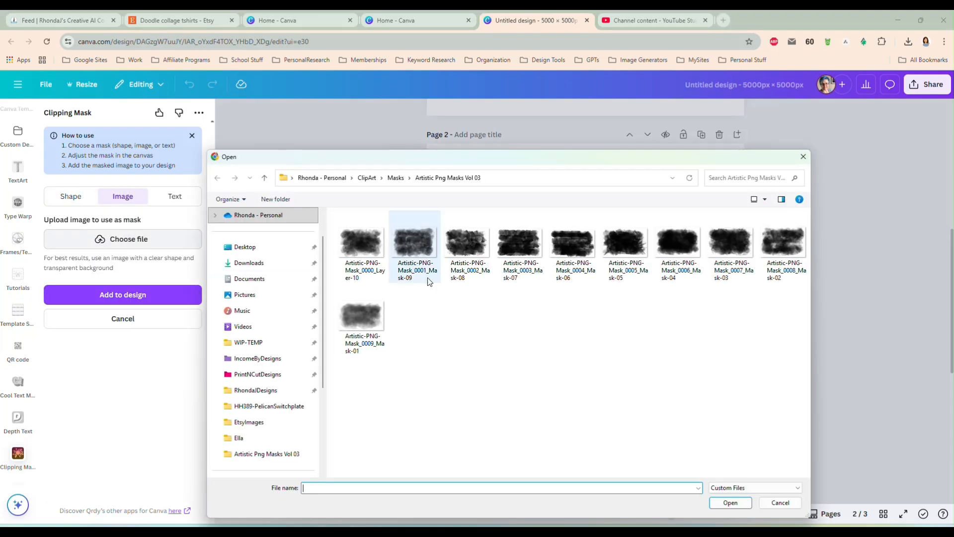
{"action": "left_click", "coordinate": [396, 178]}
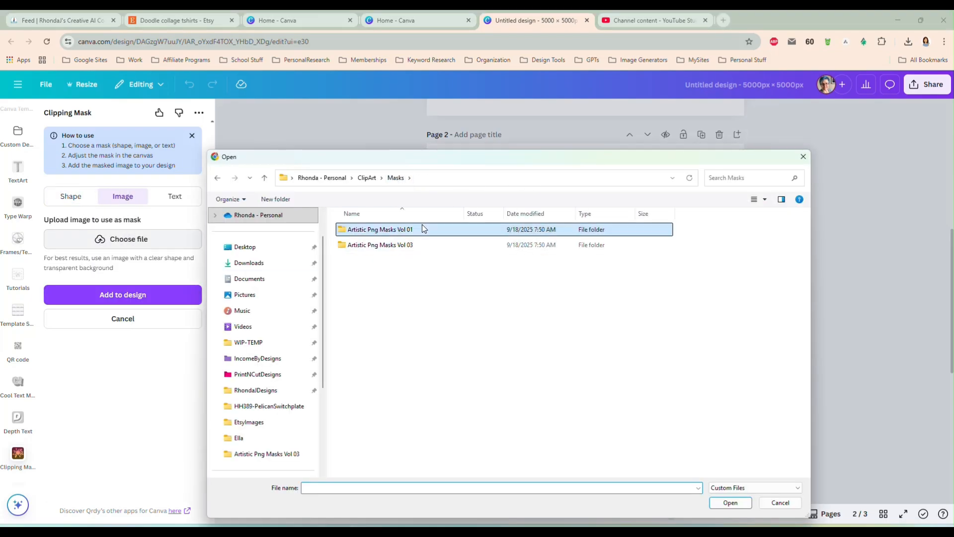
{"action": "double_click", "coordinate": [422, 225]}
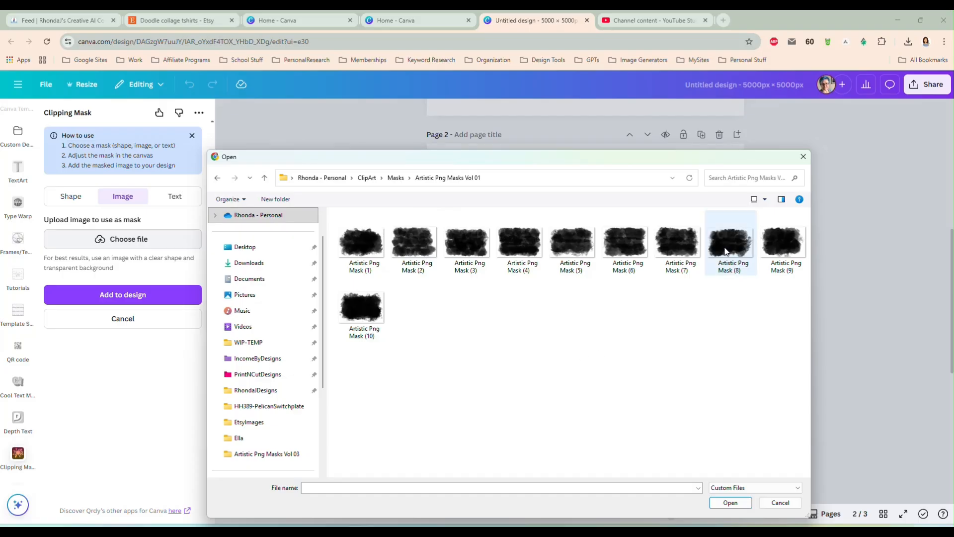
{"action": "double_click", "coordinate": [380, 318]}
Enlarge and position the brush mask around the two camel riders, and add the masked picture to the design
{"action": "left_click_drag", "start_coordinate": [564, 285], "coordinate": [593, 243]}
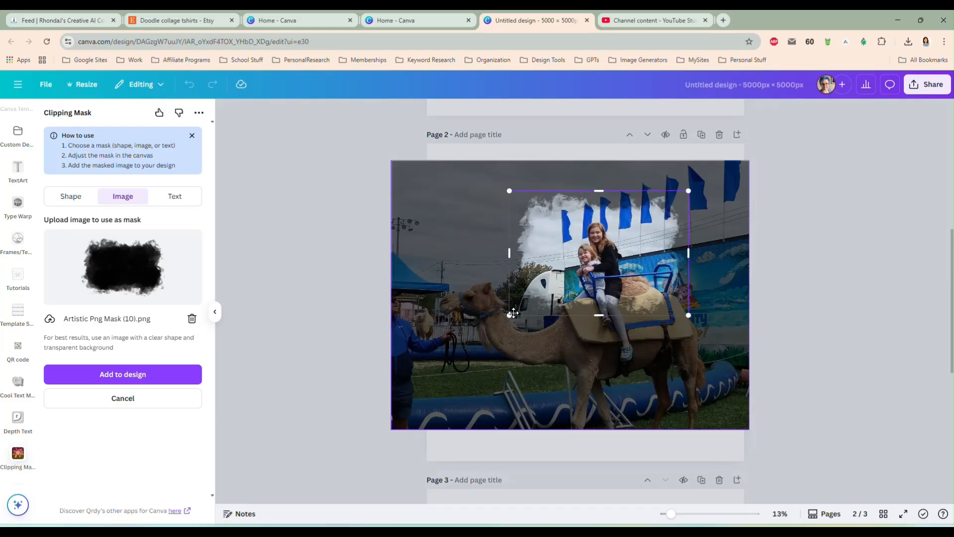
{"action": "left_click_drag", "start_coordinate": [505, 317], "coordinate": [458, 335]}
{"action": "left_click_drag", "start_coordinate": [565, 282], "coordinate": [585, 268]}
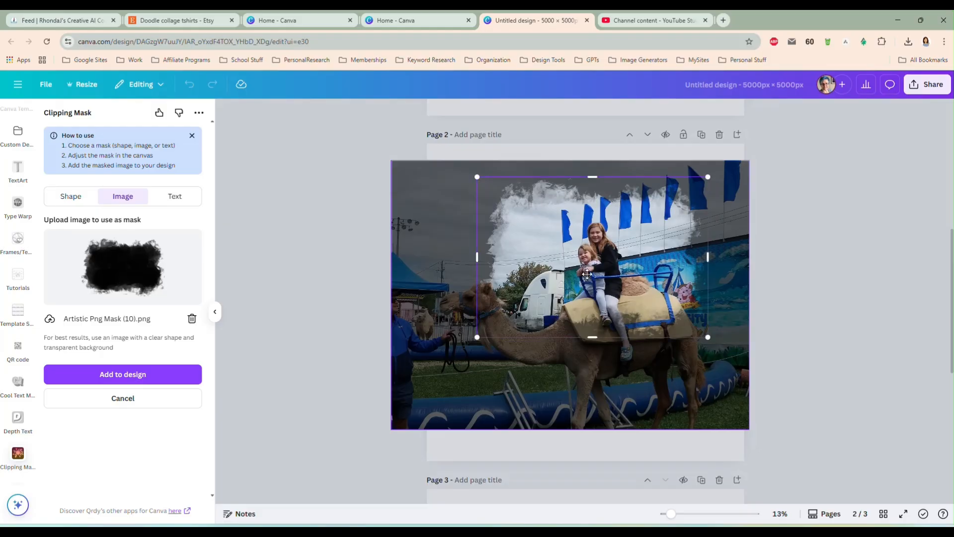
{"action": "left_click", "coordinate": [146, 368]}
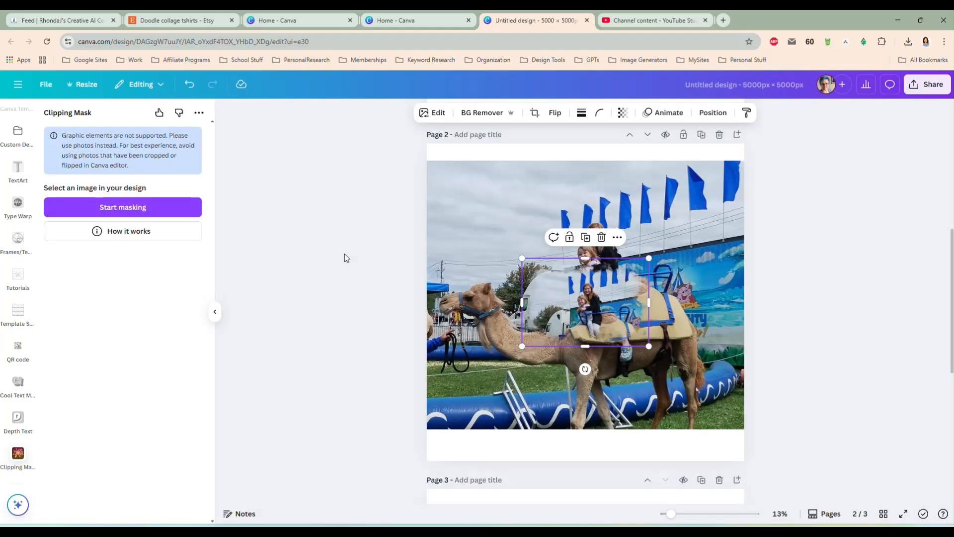
Move the masked riders picture onto page 3 and enlarge it to nearly the full width in the upper part
{"action": "scroll", "coordinate": [346, 252], "scroll_direction": "down", "scroll_amount": 2}
{"action": "left_click_drag", "start_coordinate": [586, 157], "coordinate": [571, 435]}
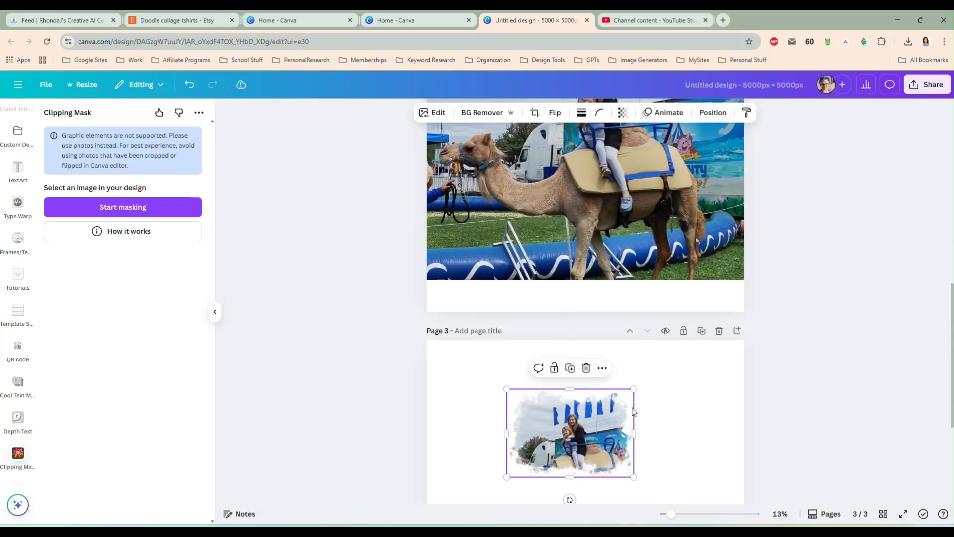
{"action": "scroll", "coordinate": [679, 384], "scroll_direction": "down", "scroll_amount": 3}
{"action": "left_click_drag", "start_coordinate": [507, 284], "coordinate": [433, 336]}
{"action": "left_click_drag", "start_coordinate": [632, 336], "coordinate": [737, 411]}
{"action": "left_click_drag", "start_coordinate": [598, 338], "coordinate": [596, 291]}
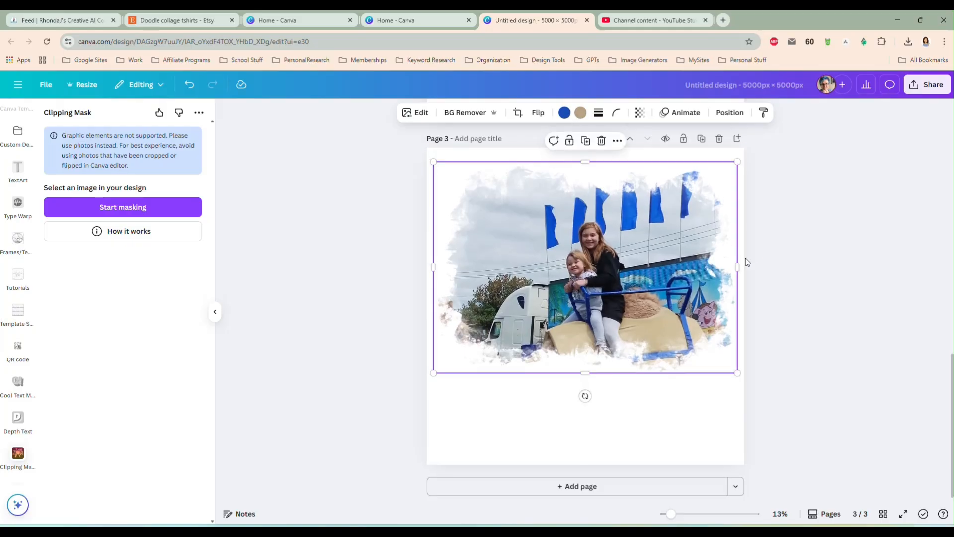
Delete the original camel-ride photo from page 2
{"action": "scroll", "coordinate": [695, 264], "scroll_direction": "up", "scroll_amount": 6}
{"action": "left_click", "coordinate": [642, 259]}
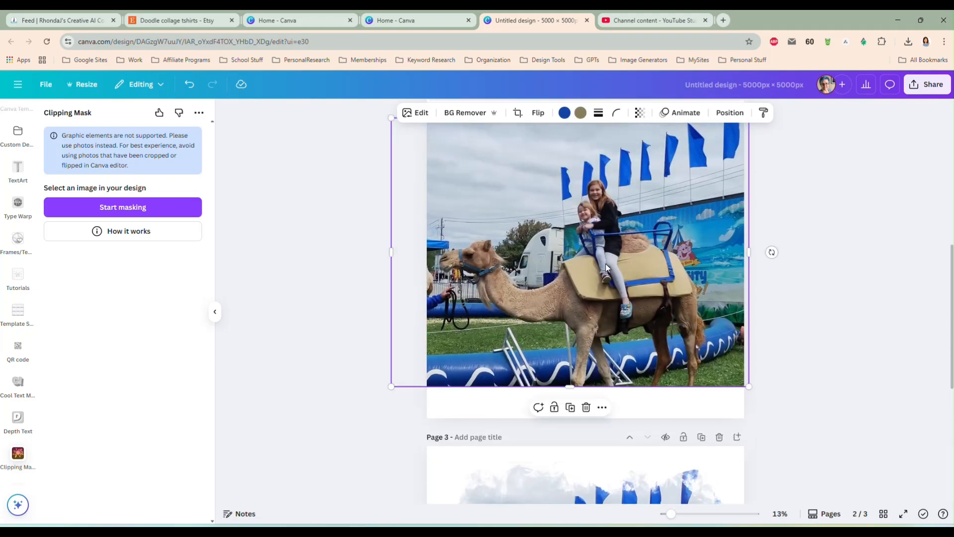
{"action": "key", "text": "Delete"}
Delete the empty page 2 and the page holding the mountain photo
{"action": "scroll", "coordinate": [603, 263], "scroll_direction": "up", "scroll_amount": 5}
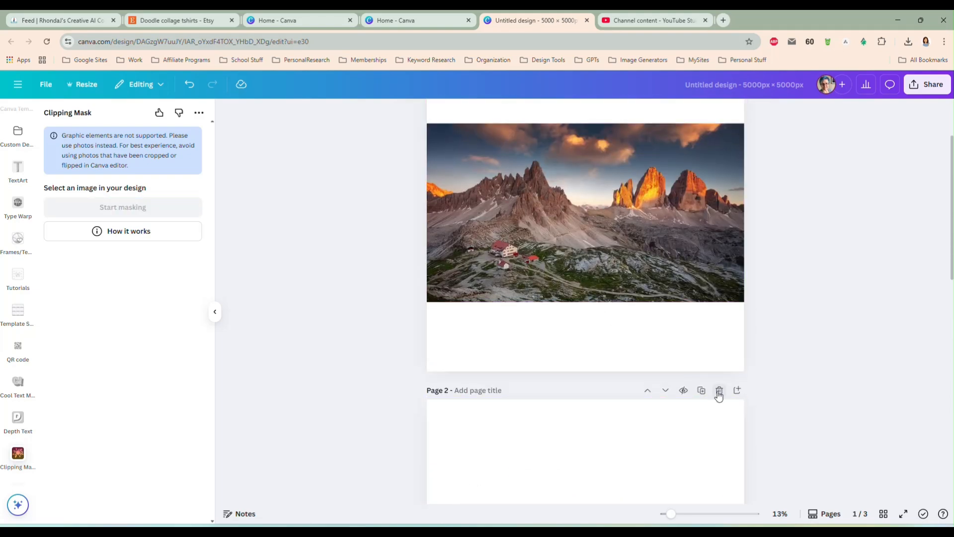
{"action": "left_click", "coordinate": [719, 391]}
{"action": "scroll", "coordinate": [666, 307], "scroll_direction": "up", "scroll_amount": 2}
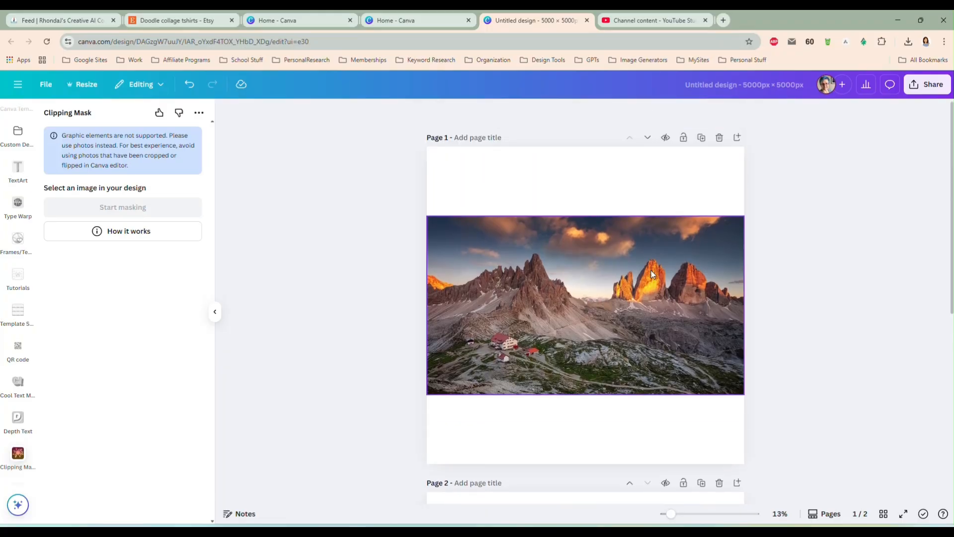
{"action": "left_click", "coordinate": [720, 138]}
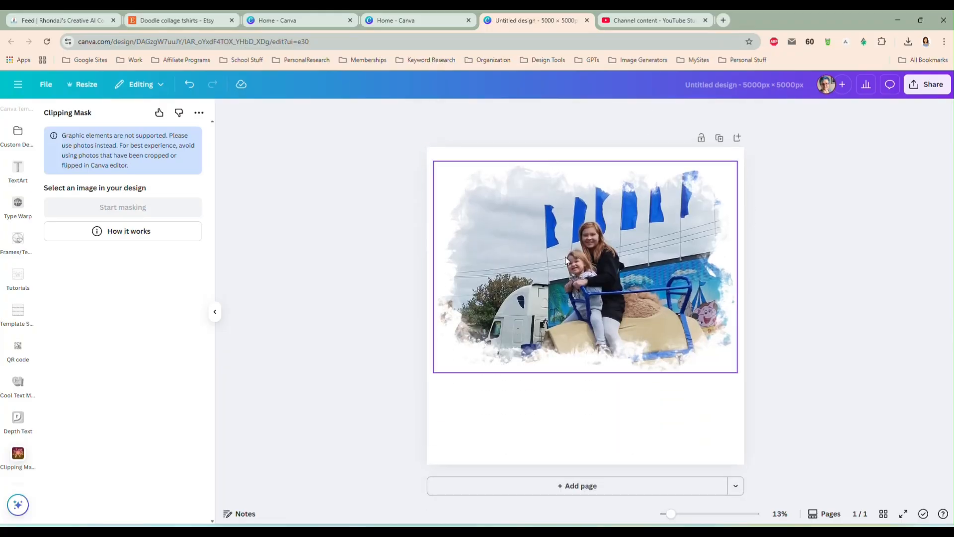
Shrink the masked riders picture to just under half the page width and center it at the top of the page
{"action": "left_click", "coordinate": [584, 268]}
{"action": "left_click_drag", "start_coordinate": [739, 375], "coordinate": [616, 284]}
{"action": "left_click_drag", "start_coordinate": [517, 226], "coordinate": [580, 221]}
{"action": "left_click_drag", "start_coordinate": [674, 282], "coordinate": [643, 260]}
{"action": "left_click_drag", "start_coordinate": [574, 207], "coordinate": [589, 205]}
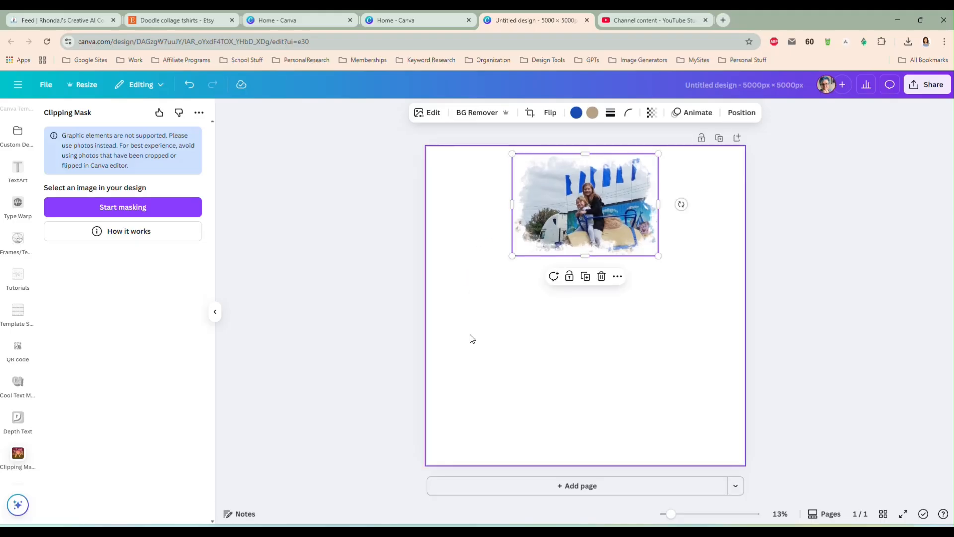
Add a blank second page and reopen the watercolor splash photo results in Elements
{"action": "left_click", "coordinate": [482, 349]}
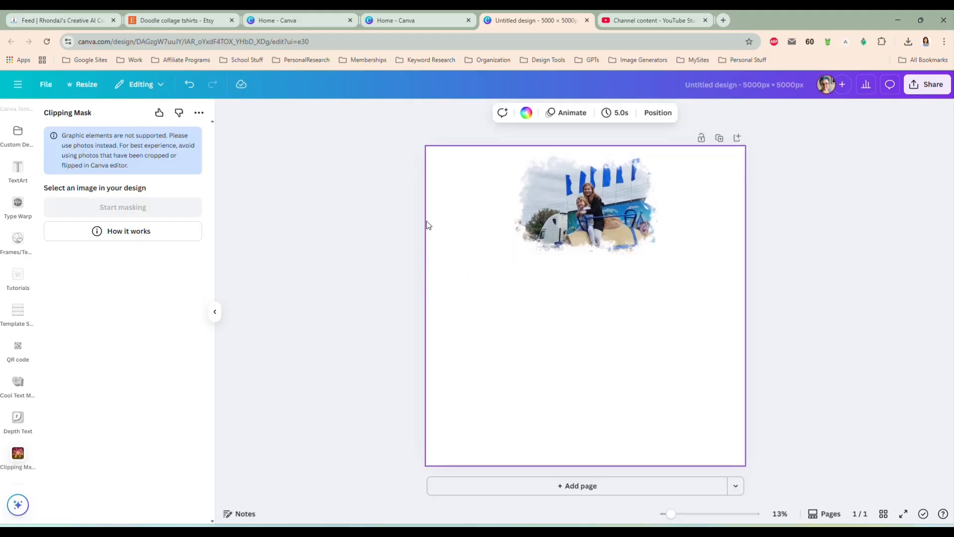
{"action": "left_click", "coordinate": [576, 486]}
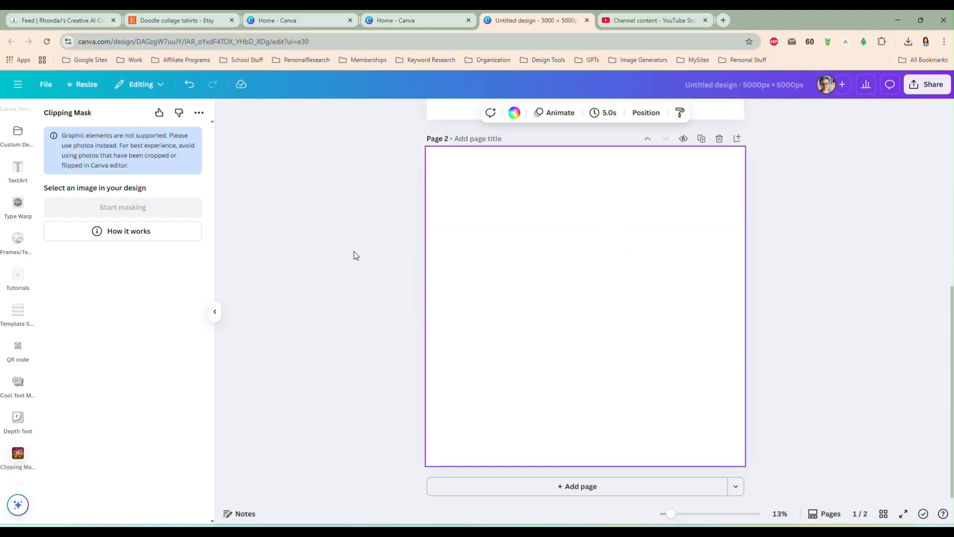
{"action": "scroll", "coordinate": [19, 139], "scroll_direction": "up", "scroll_amount": 10}
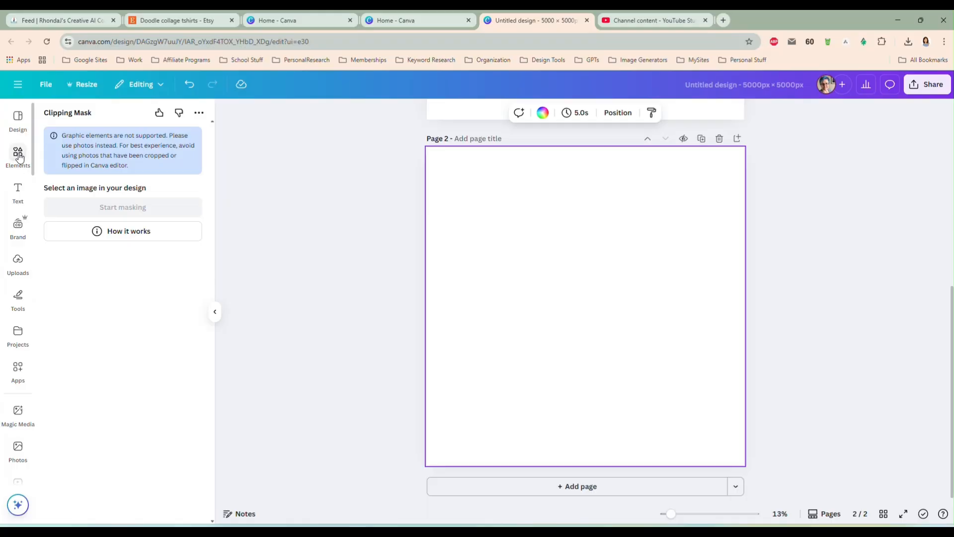
{"action": "left_click", "coordinate": [18, 155]}
{"action": "scroll", "coordinate": [566, 187], "scroll_direction": "up", "scroll_amount": 5}
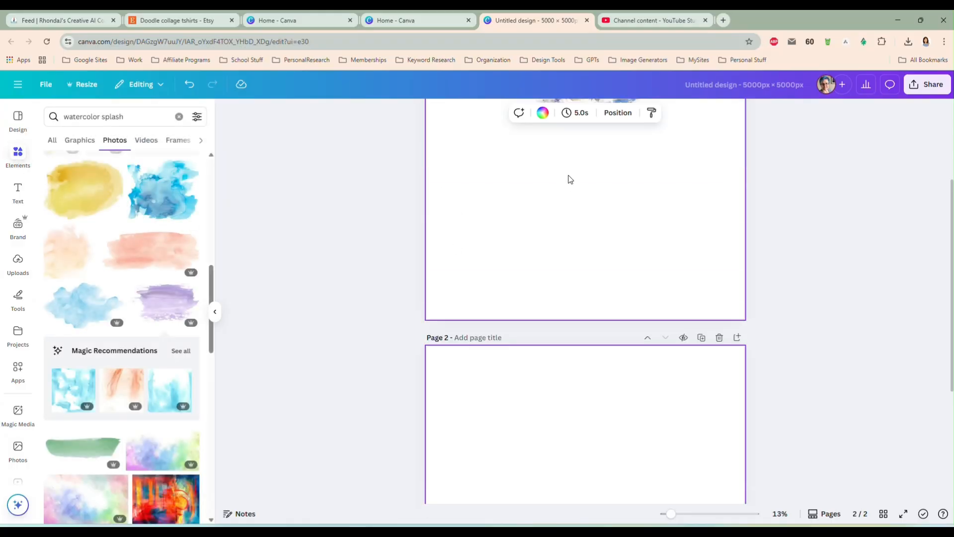
{"action": "left_click_drag", "start_coordinate": [567, 184], "coordinate": [569, 319]}
{"action": "scroll", "coordinate": [412, 307], "scroll_direction": "down", "scroll_amount": 5}
{"action": "left_click", "coordinate": [579, 321]}
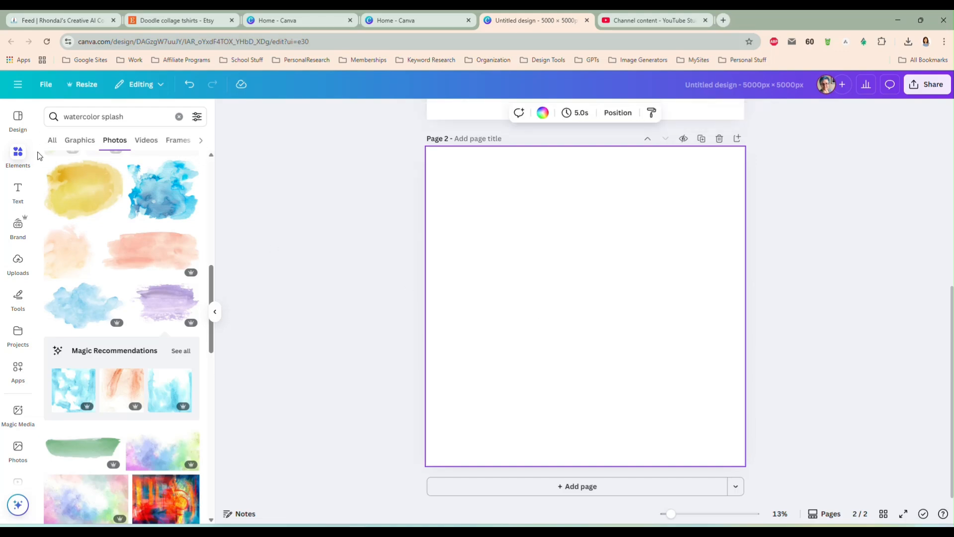
Add a circle shape to page 2, enlarge it to about four fifths of the page width and center it
{"action": "left_click", "coordinate": [52, 141]}
{"action": "left_click", "coordinate": [179, 117]}
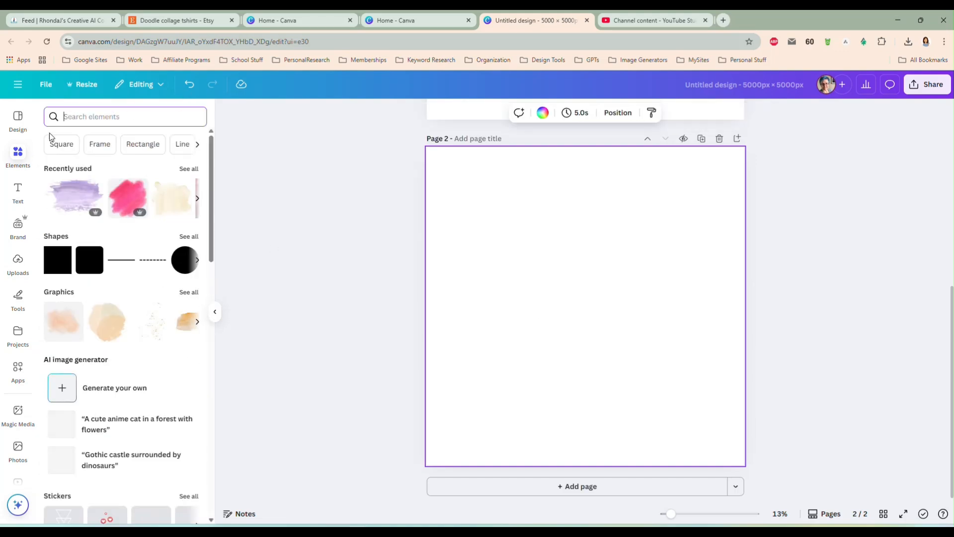
{"action": "left_click", "coordinate": [180, 261]}
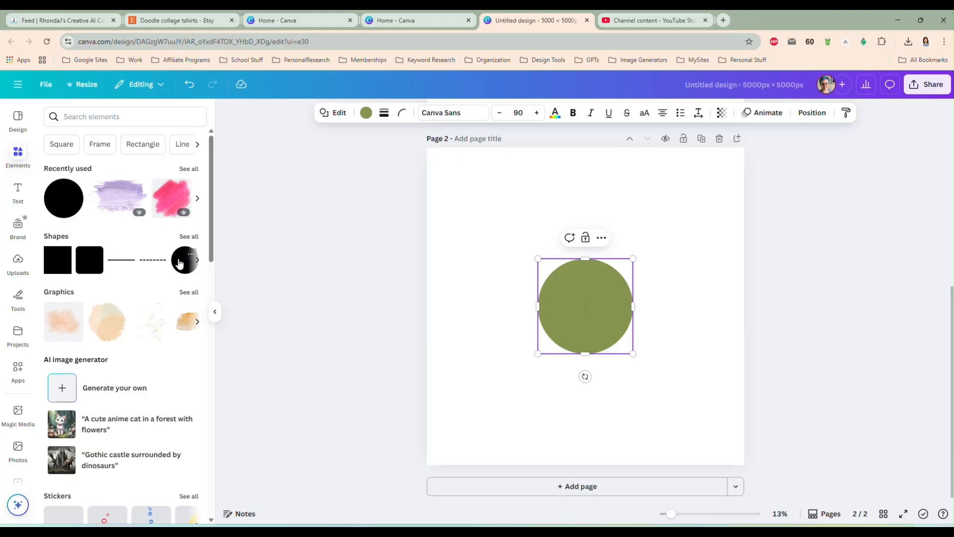
{"action": "left_click_drag", "start_coordinate": [537, 258], "coordinate": [428, 187]}
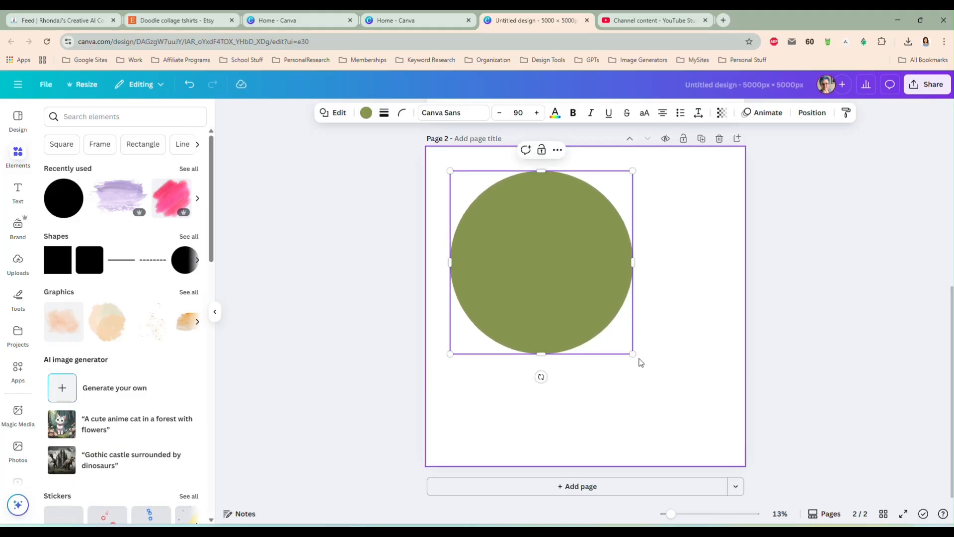
{"action": "left_click_drag", "start_coordinate": [633, 354], "coordinate": [711, 432]}
{"action": "left_click_drag", "start_coordinate": [618, 380], "coordinate": [623, 382]}
Search Elements for "ceramic ornament" and look through the photo results for a flat round ornament
{"action": "left_click", "coordinate": [93, 119]}
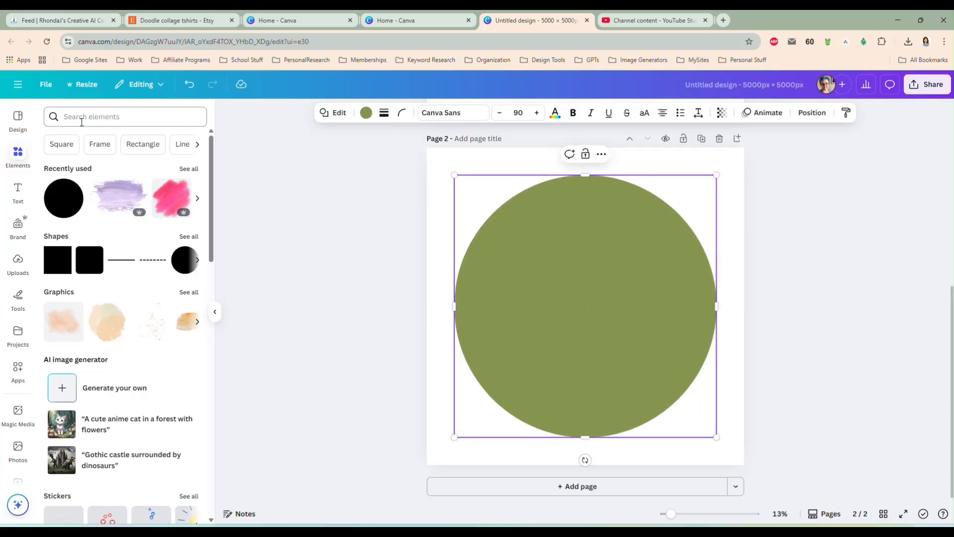
{"action": "type", "text": "ce"}
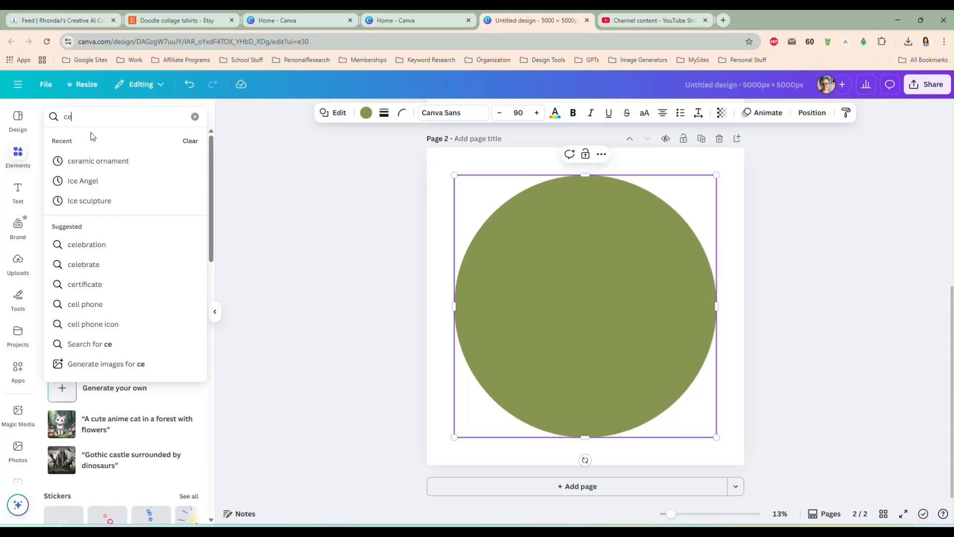
{"action": "type", "text": "ramic or"}
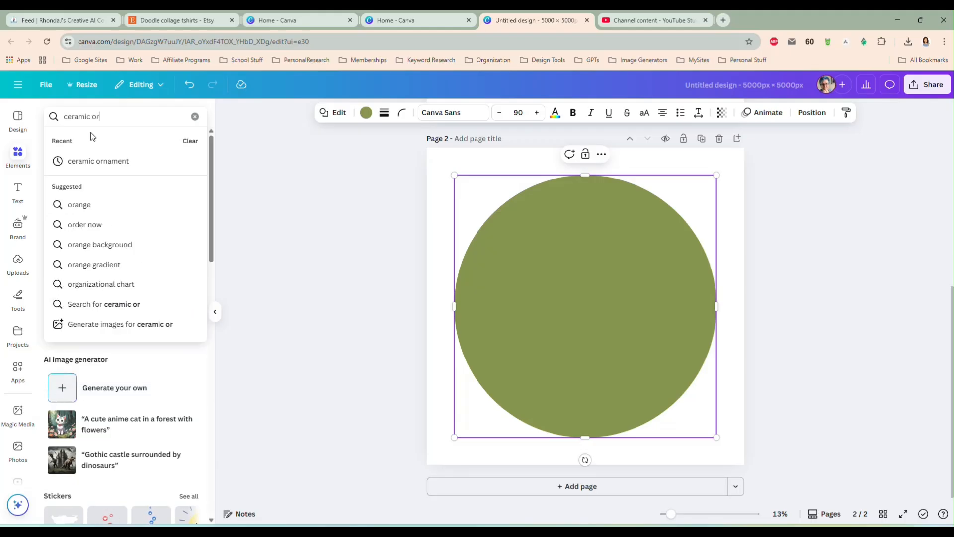
{"action": "type", "text": "nament"}
{"action": "key", "text": "Return"}
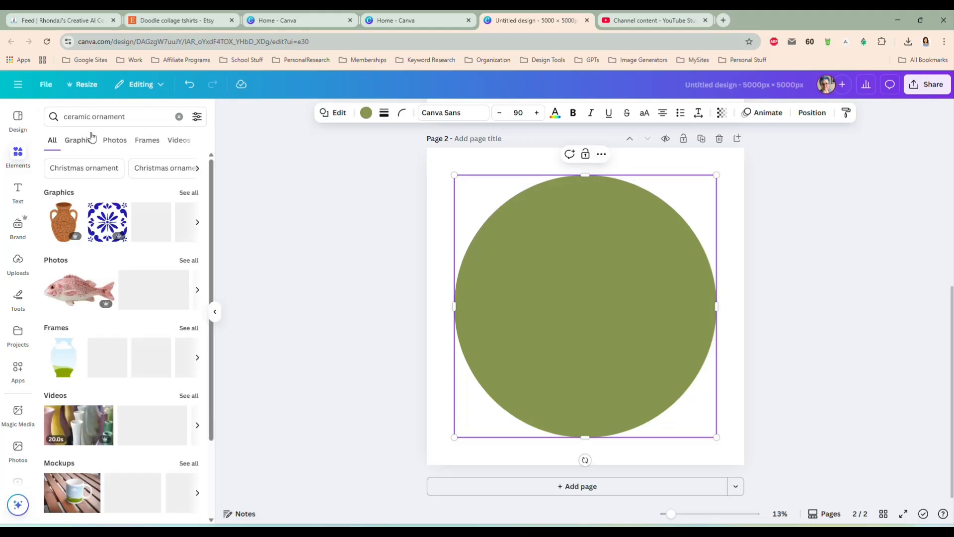
{"action": "left_click", "coordinate": [119, 141]}
{"action": "scroll", "coordinate": [138, 297], "scroll_direction": "down", "scroll_amount": 5}
{"action": "scroll", "coordinate": [138, 296], "scroll_direction": "down", "scroll_amount": 6}
{"action": "scroll", "coordinate": [139, 296], "scroll_direction": "up", "scroll_amount": 8}
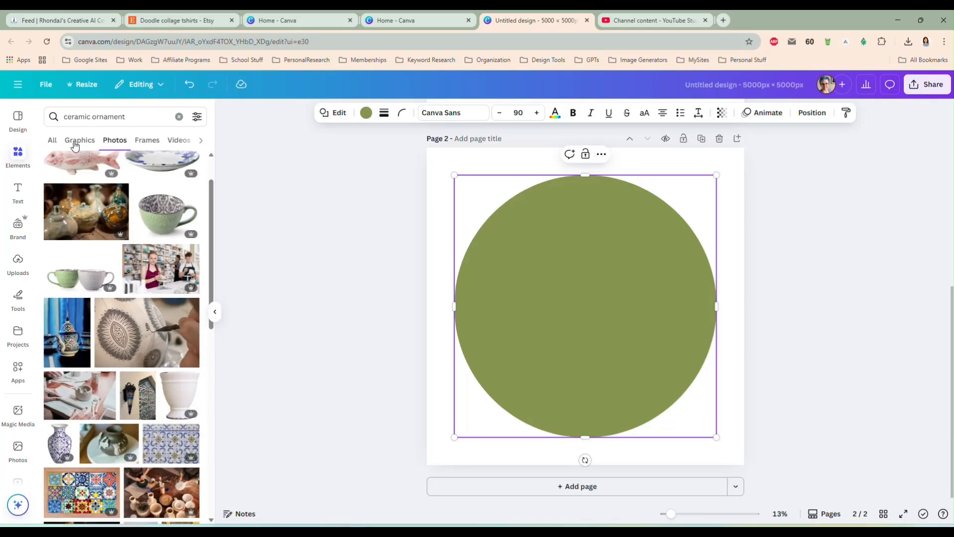
Refine the photo search to "flat ceramic ornament" and look through the results for a blank ornament
{"action": "left_click", "coordinate": [66, 114]}
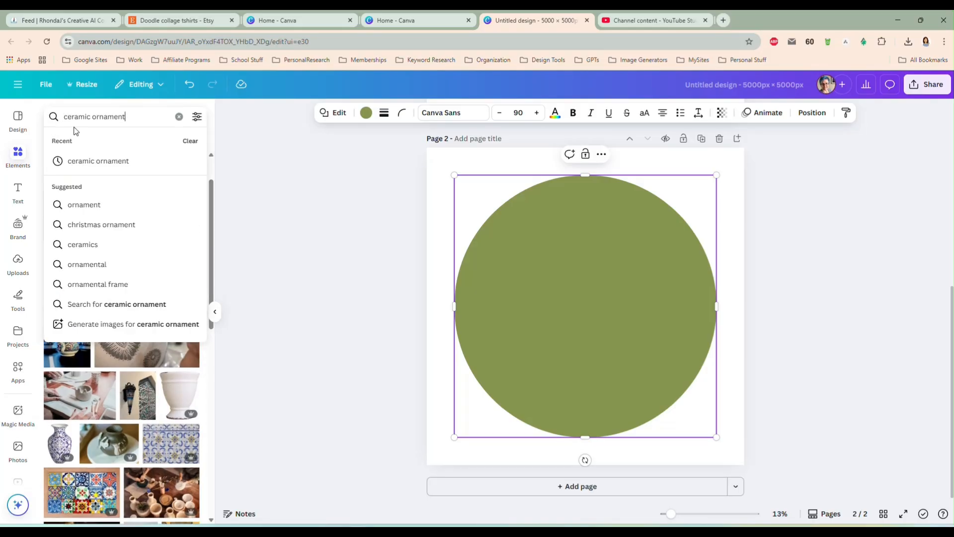
{"action": "left_click", "coordinate": [65, 118]}
{"action": "type", "text": "flat"}
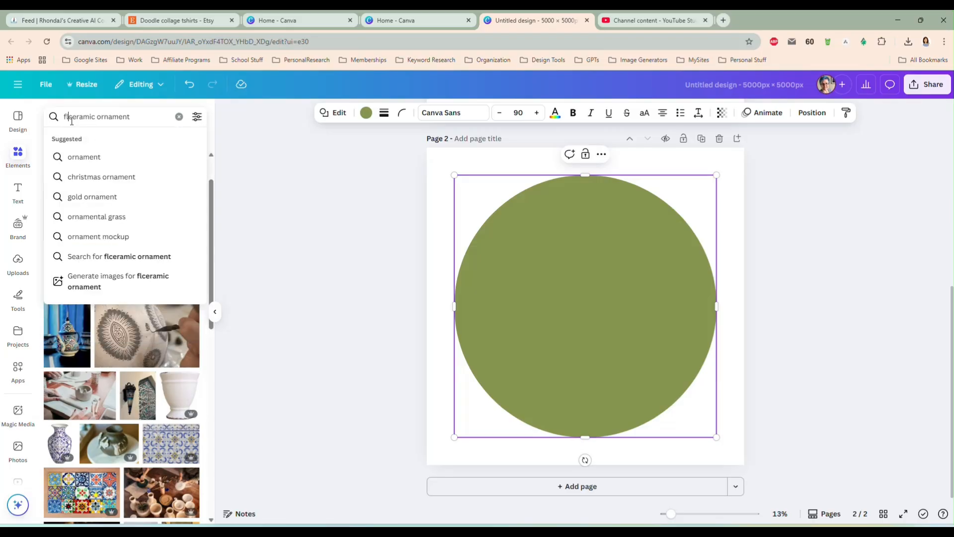
{"action": "key", "text": "Return"}
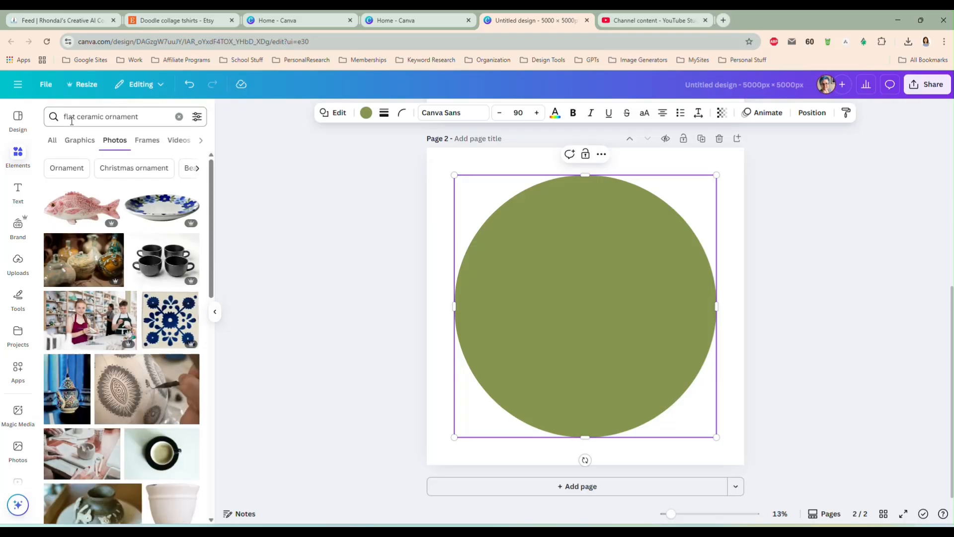
{"action": "scroll", "coordinate": [136, 306], "scroll_direction": "down", "scroll_amount": 5}
{"action": "scroll", "coordinate": [139, 313], "scroll_direction": "down", "scroll_amount": 5}
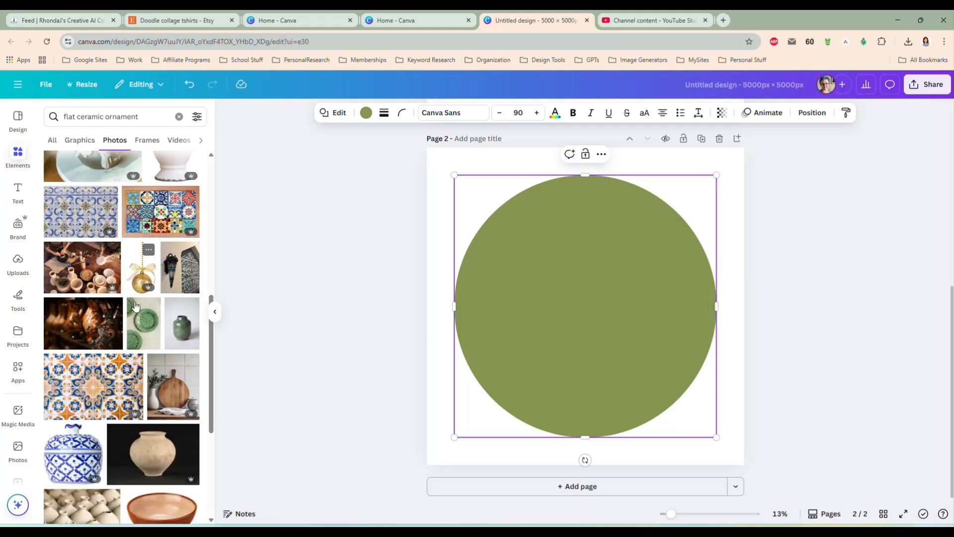
{"action": "scroll", "coordinate": [142, 324], "scroll_direction": "down", "scroll_amount": 8}
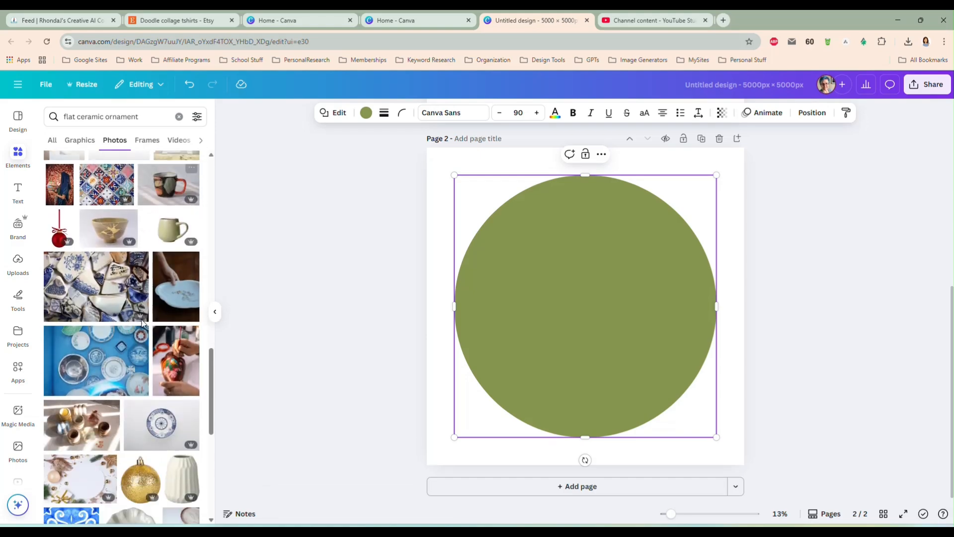
{"action": "scroll", "coordinate": [143, 324], "scroll_direction": "down", "scroll_amount": 10}
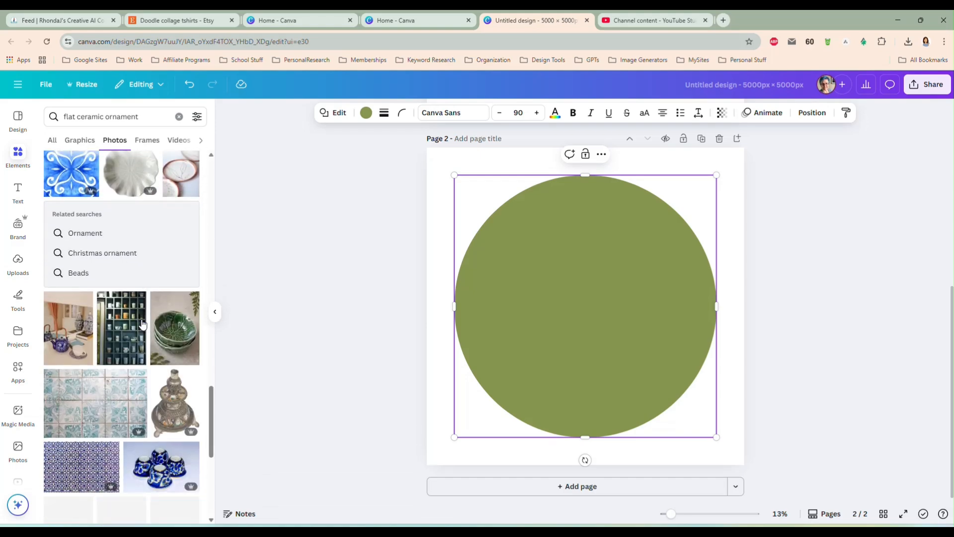
{"action": "scroll", "coordinate": [137, 298], "scroll_direction": "up", "scroll_amount": 5}
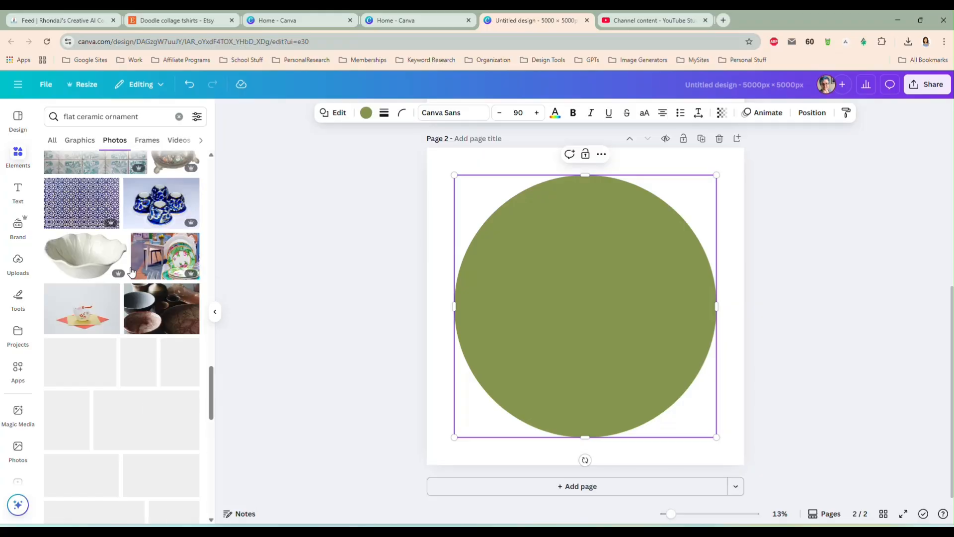
Change the photo search to "flat christmas ornament" and browse for a blank round ornament
{"action": "left_click", "coordinate": [78, 116]}
{"action": "left_click_drag", "start_coordinate": [78, 117], "coordinate": [105, 119]}
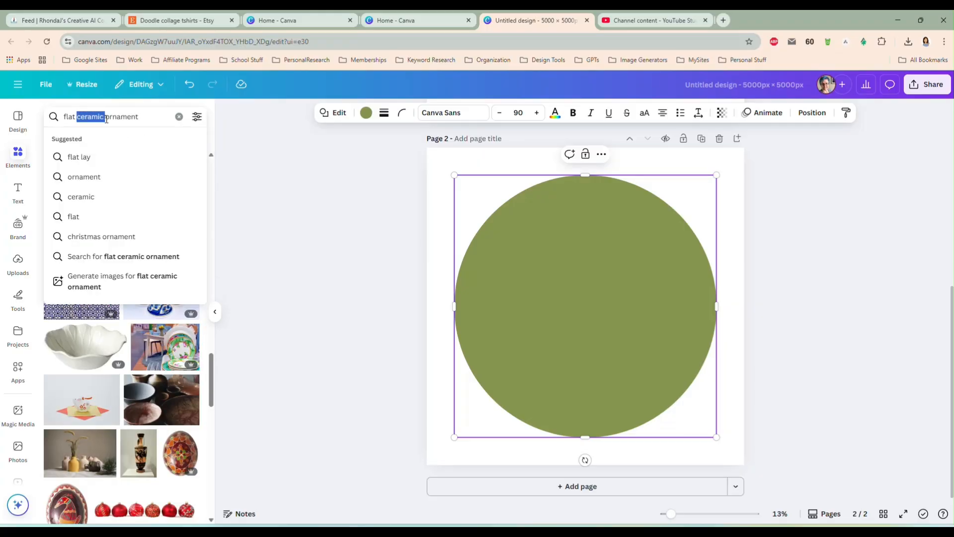
{"action": "type", "text": "christmas"}
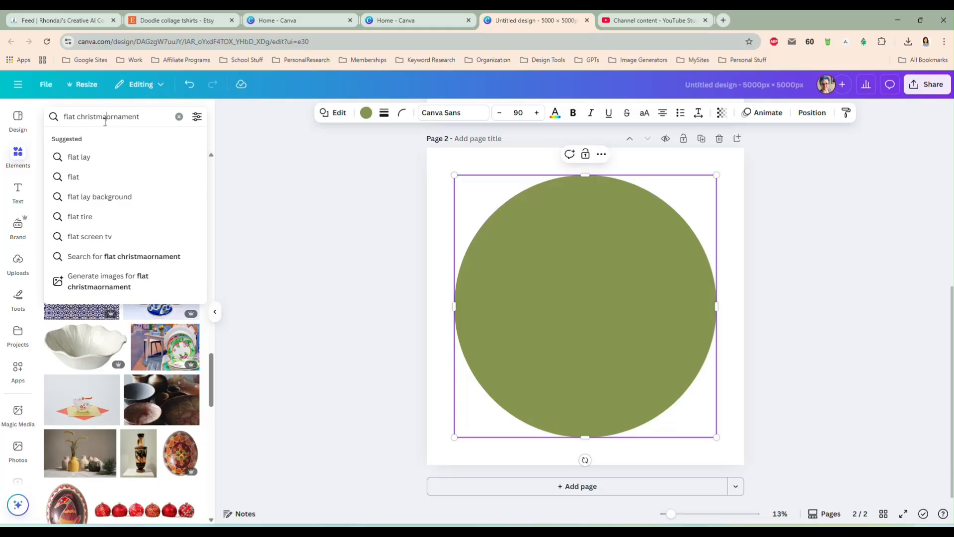
{"action": "key", "text": "Return"}
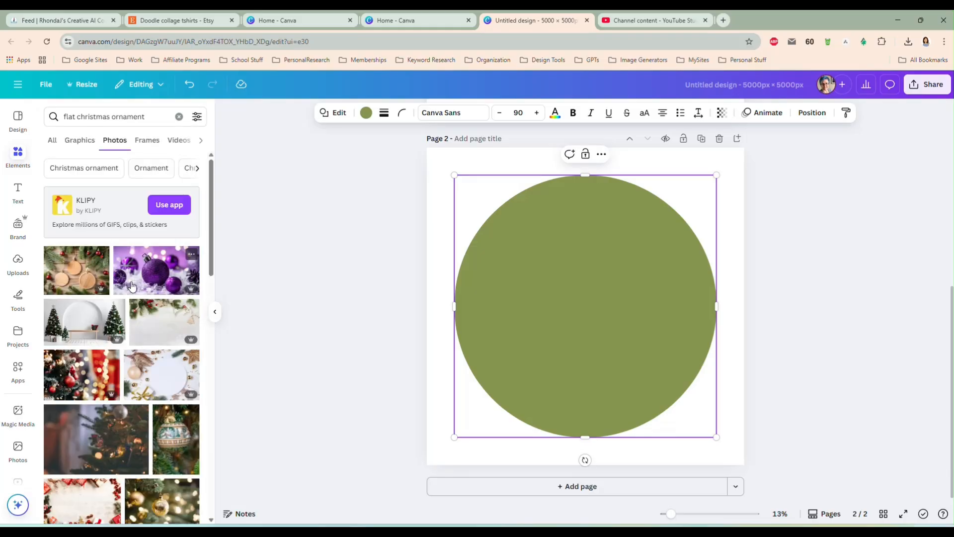
{"action": "scroll", "coordinate": [168, 305], "scroll_direction": "down", "scroll_amount": 2}
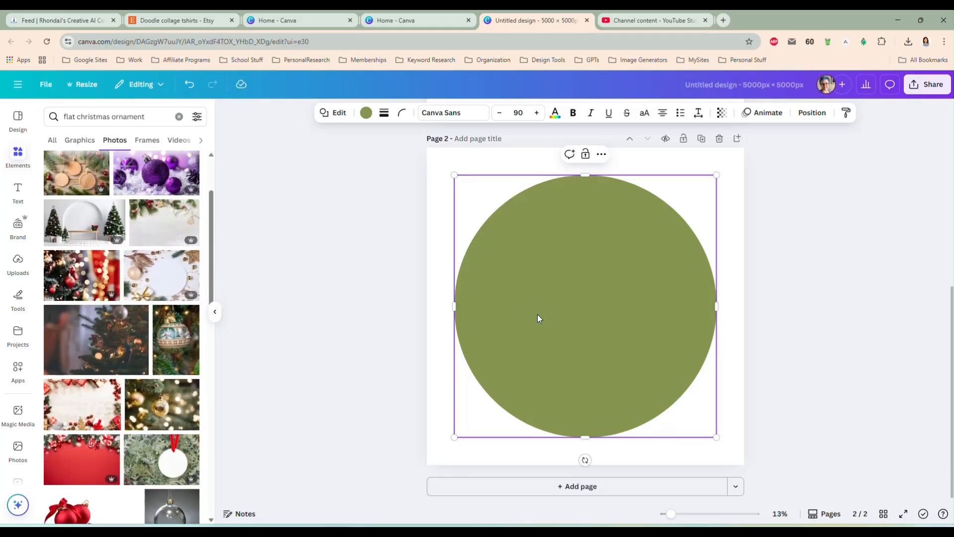
Replace the circle on page 2 with the photo of a blank white ornament on red ribbon, enlarged to span the page with the ornament near its center
{"action": "key", "text": "Delete"}
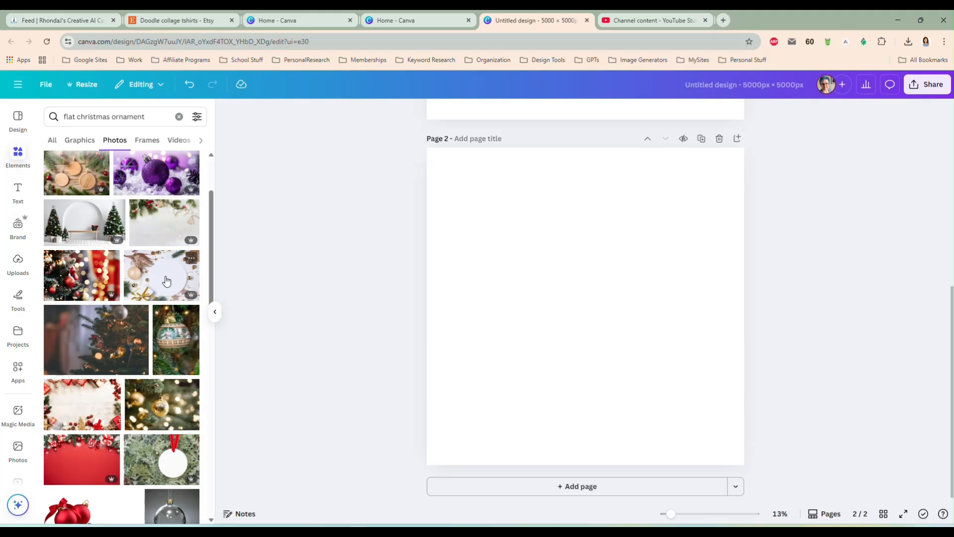
{"action": "left_click", "coordinate": [174, 460]}
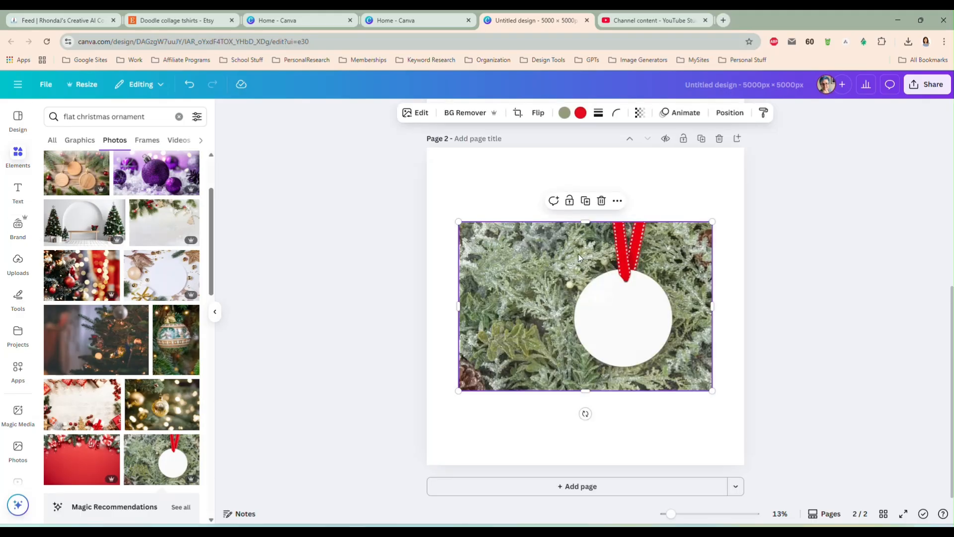
{"action": "left_click_drag", "start_coordinate": [460, 226], "coordinate": [286, 122]}
{"action": "left_click_drag", "start_coordinate": [551, 321], "coordinate": [566, 366]}
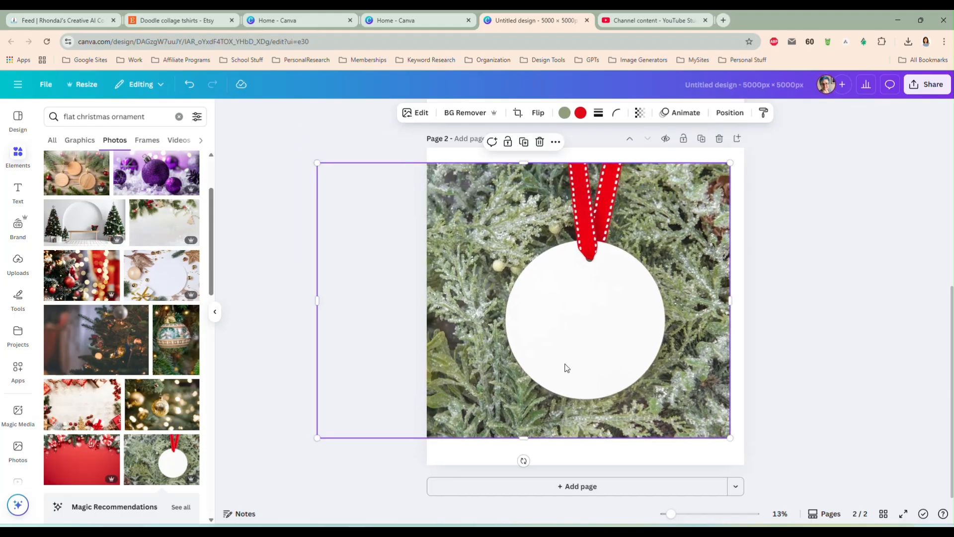
{"action": "left_click_drag", "start_coordinate": [730, 438], "coordinate": [779, 467]}
{"action": "left_click_drag", "start_coordinate": [619, 354], "coordinate": [590, 341]}
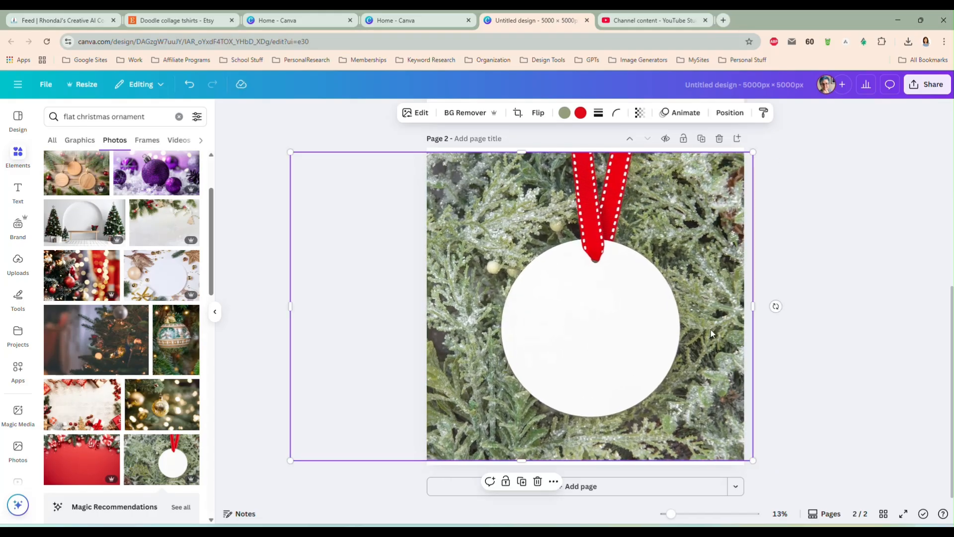
{"action": "left_click", "coordinate": [803, 332]}
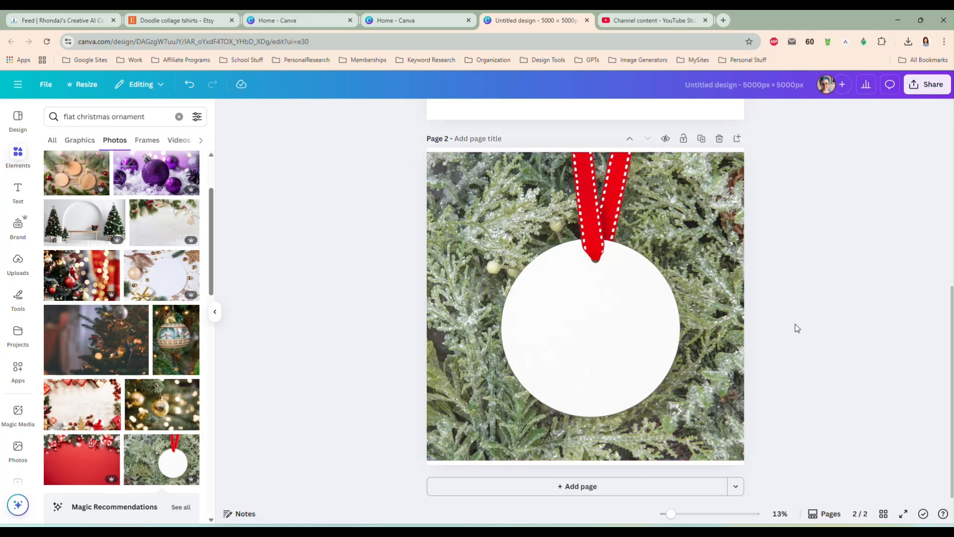
Move the masked riders picture from page 1 to page 2 and shrink it to fit inside the white ornament
{"action": "scroll", "coordinate": [773, 294], "scroll_direction": "up", "scroll_amount": 3}
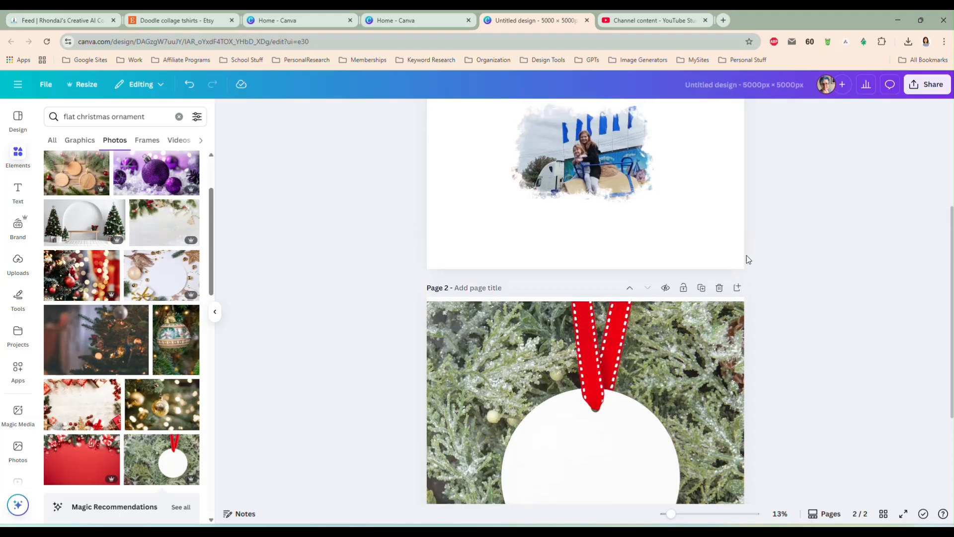
{"action": "left_click", "coordinate": [586, 150]}
{"action": "left_click_drag", "start_coordinate": [585, 150], "coordinate": [601, 466]}
{"action": "scroll", "coordinate": [800, 354], "scroll_direction": "down", "scroll_amount": 3}
{"action": "left_click_drag", "start_coordinate": [670, 372], "coordinate": [635, 348]}
{"action": "left_click_drag", "start_coordinate": [581, 309], "coordinate": [593, 308]}
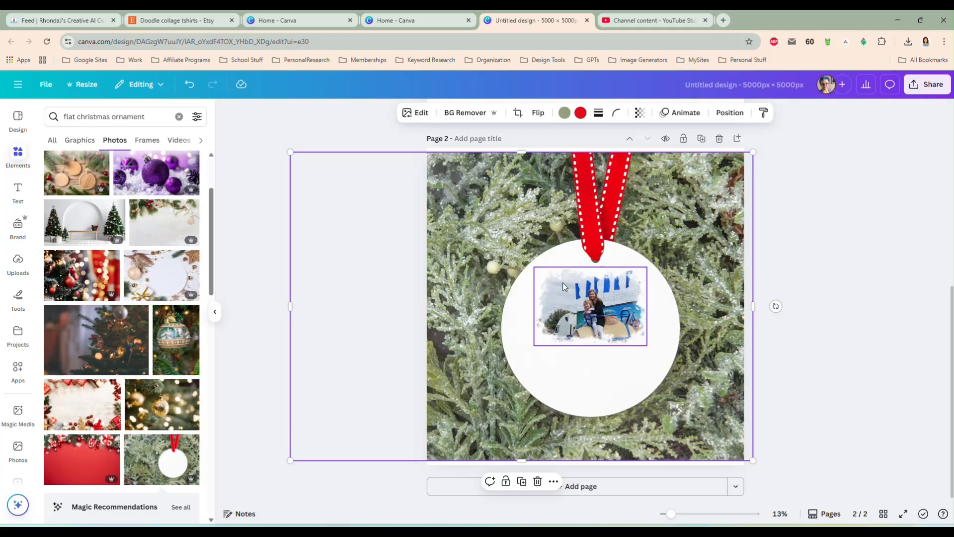
Enlarge the masked riders picture to about four fifths of the ornament's width and center it in the ornament's upper half
{"action": "left_click_drag", "start_coordinate": [531, 347], "coordinate": [512, 362]}
{"action": "left_click_drag", "start_coordinate": [647, 267], "coordinate": [660, 257]}
{"action": "left_click_drag", "start_coordinate": [609, 309], "coordinate": [606, 309]}
{"action": "left_click", "coordinate": [786, 315]}
Add a text box on the ornament just below the masked picture and enter the two first names joined by an ampersand
{"action": "left_click", "coordinate": [575, 381]}
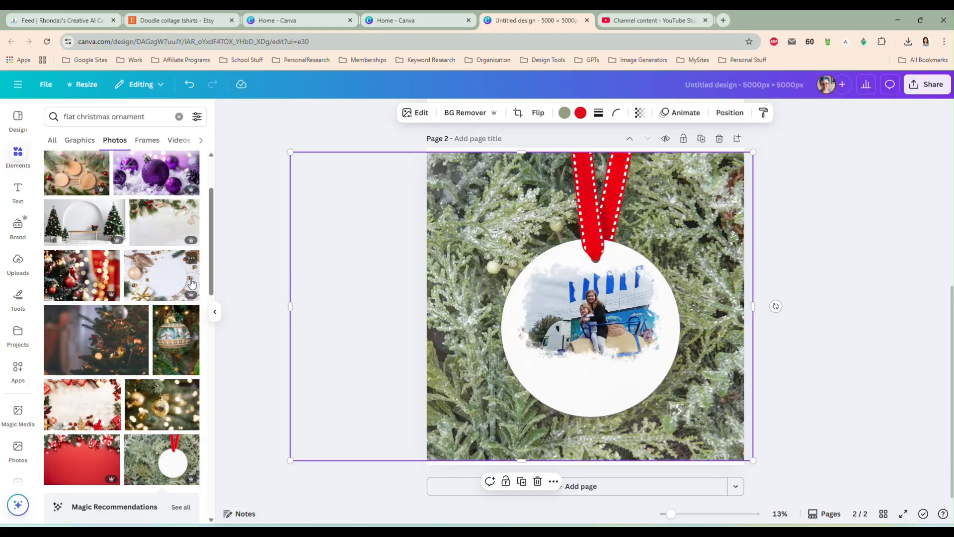
{"action": "key", "text": "t"}
{"action": "left_click_drag", "start_coordinate": [593, 343], "coordinate": [594, 408]}
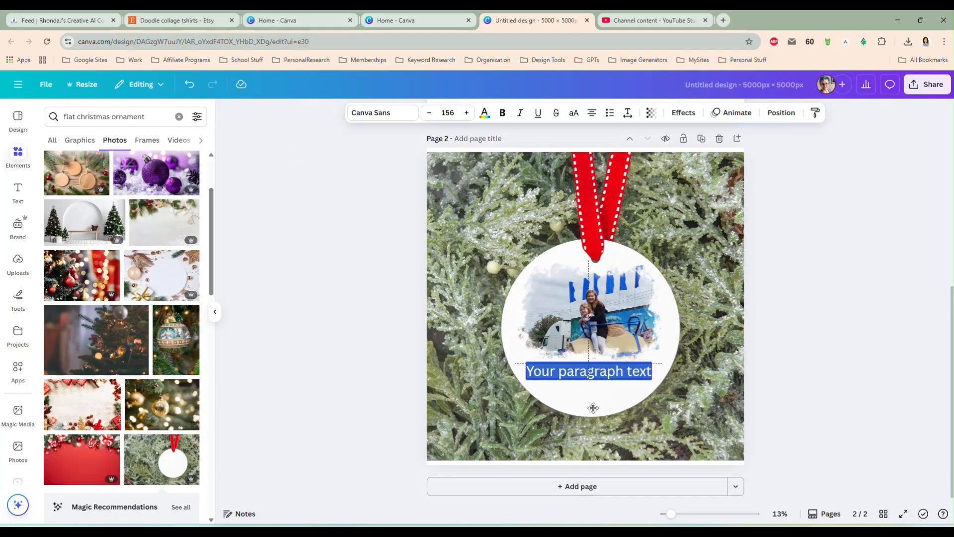
{"action": "left_click", "coordinate": [596, 371]}
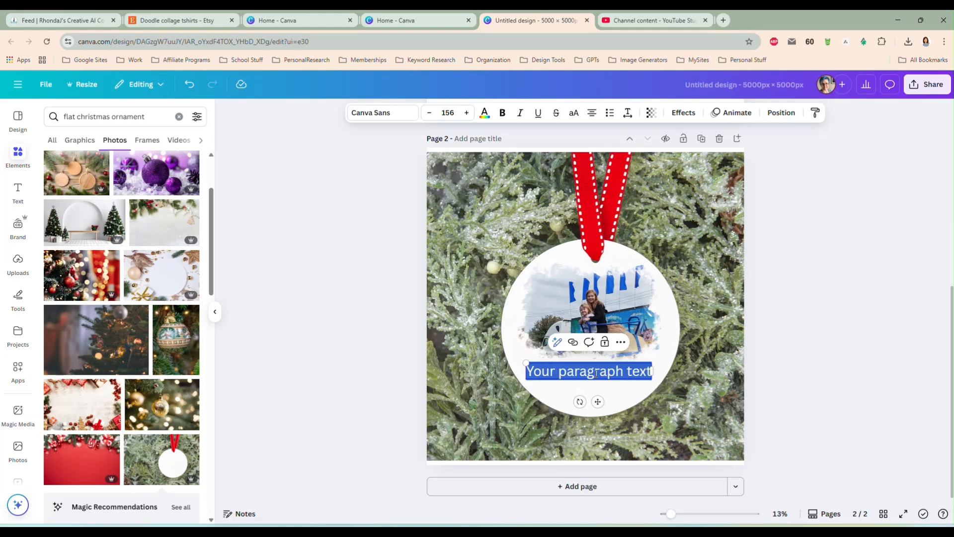
{"action": "type", "text": "Ella & Evelyn"}
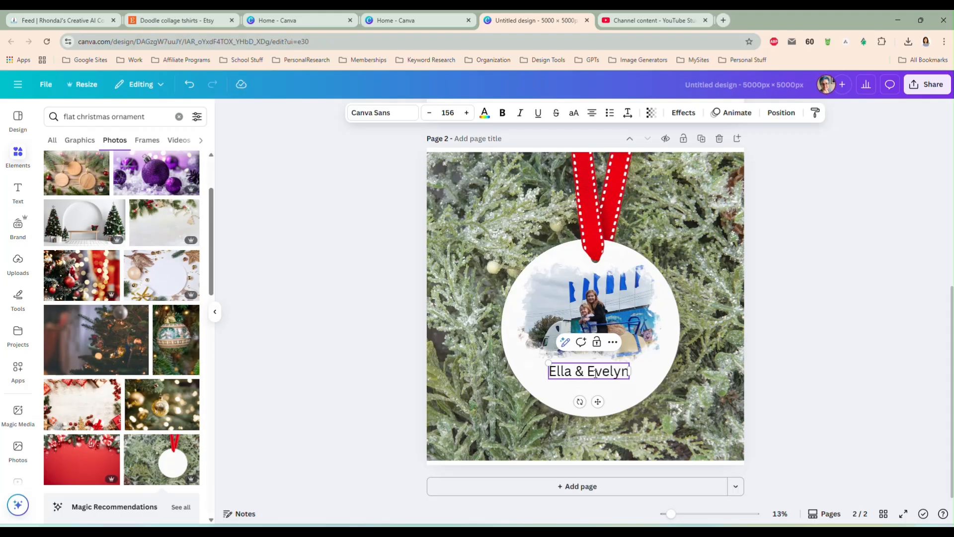
Change the font of the names text to Baby Mermaid Regular from the uploaded fonts
{"action": "left_click", "coordinate": [380, 115]}
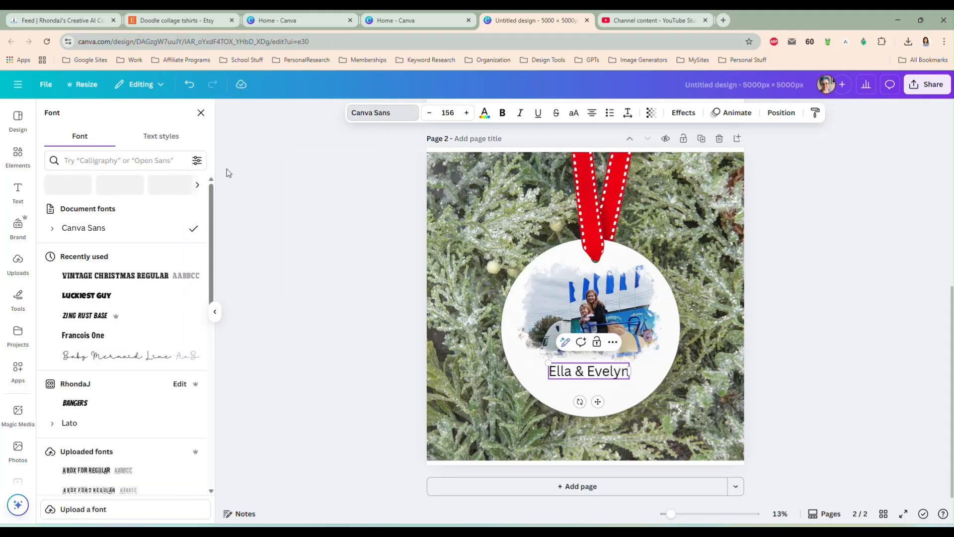
{"action": "scroll", "coordinate": [109, 334], "scroll_direction": "down", "scroll_amount": 5}
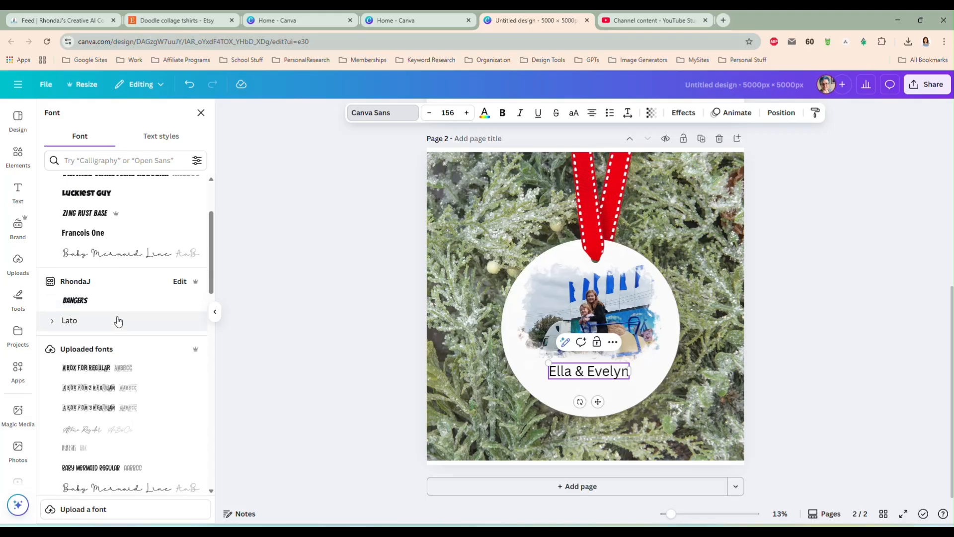
{"action": "left_click", "coordinate": [125, 326]}
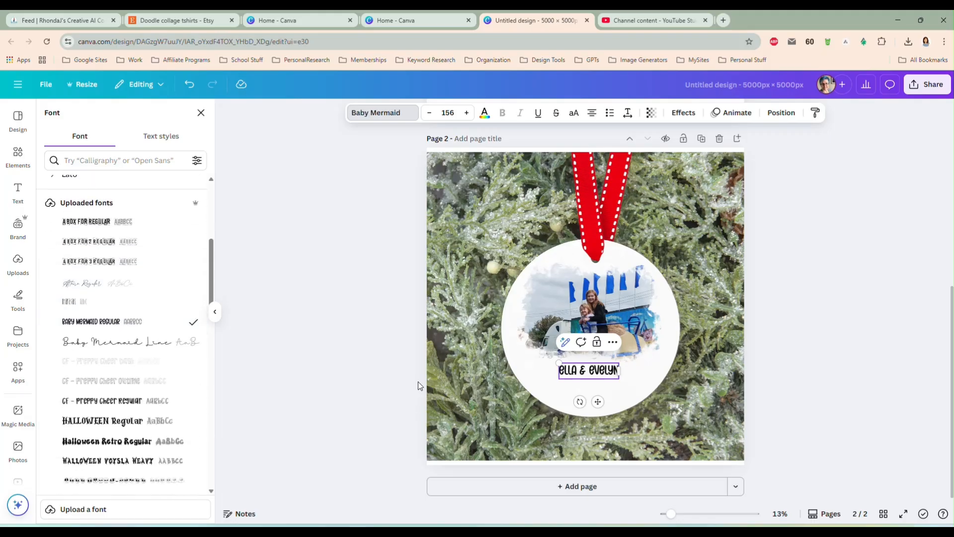
{"action": "left_click", "coordinate": [779, 372]}
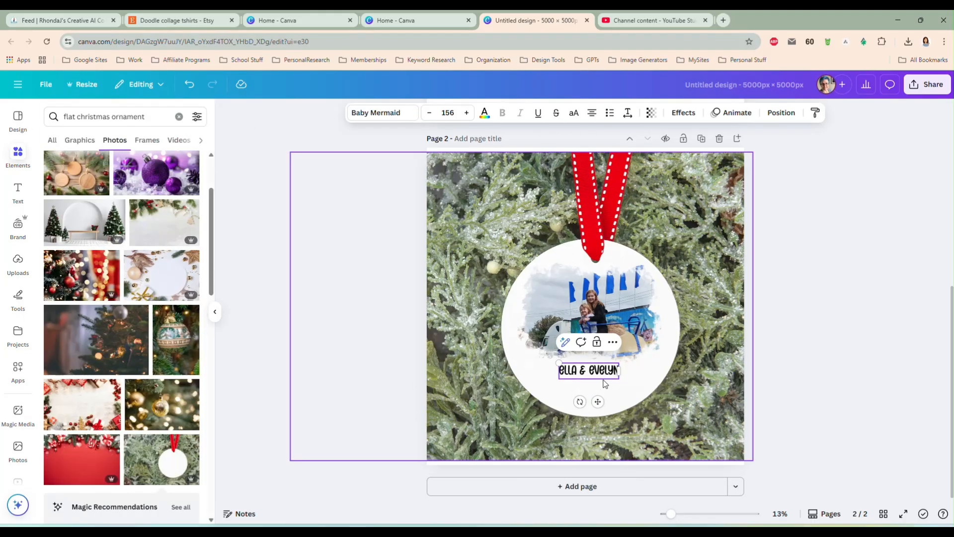
Add a second text box on the ornament directly below the names and enter the date 8/27/2025
{"action": "key", "text": "t"}
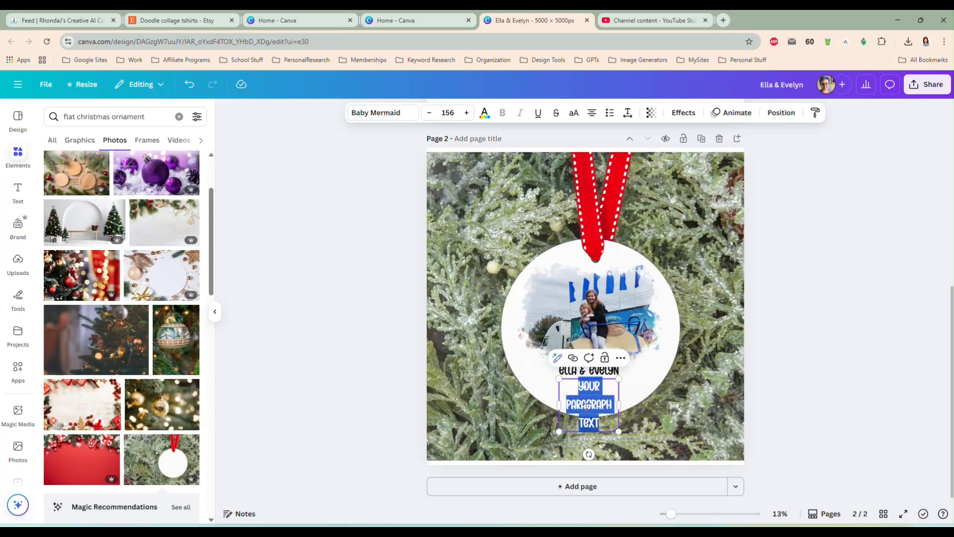
{"action": "key", "text": "BackSpace"}
{"action": "type", "text": "8/"}
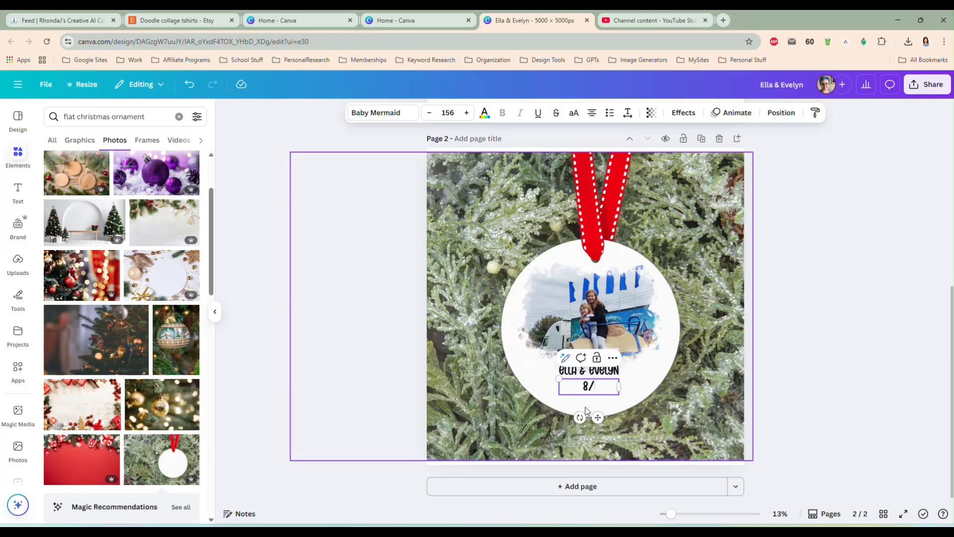
{"action": "type", "text": "27/2025"}
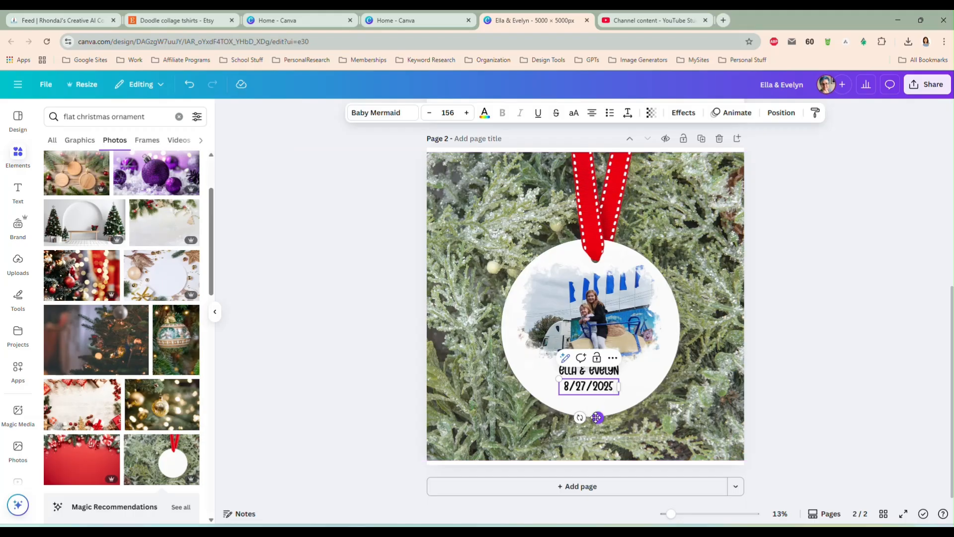
{"action": "left_click", "coordinate": [845, 340]}
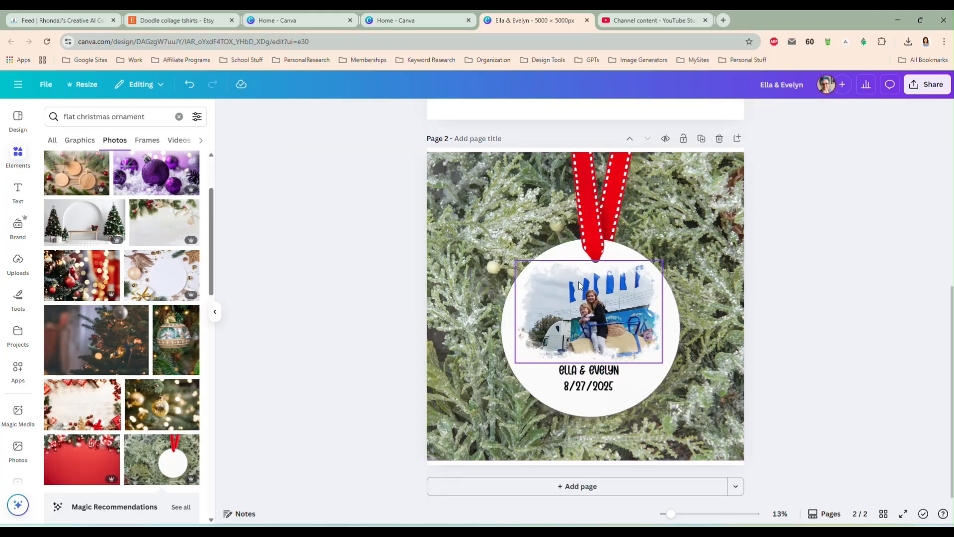
{"action": "left_click", "coordinate": [594, 325]}
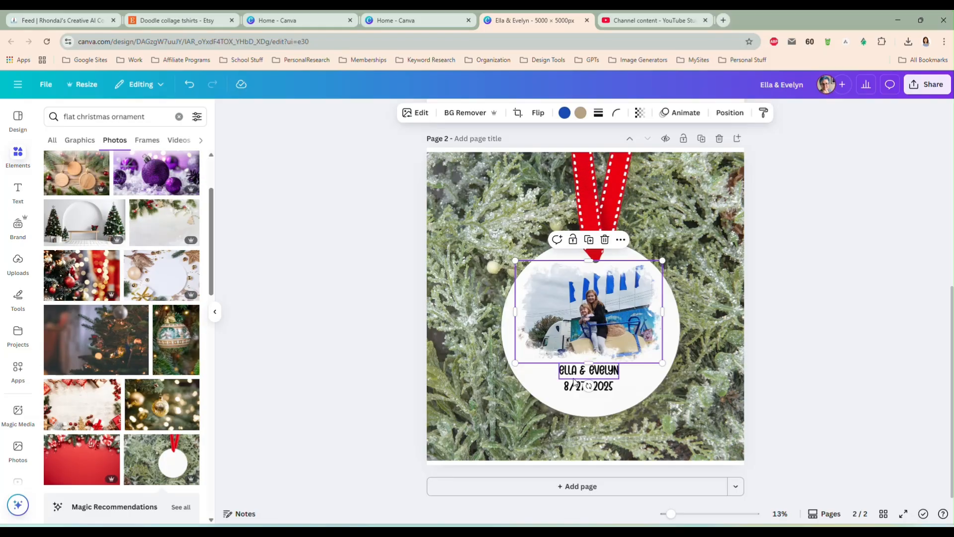
{"action": "left_click", "coordinate": [775, 375]}
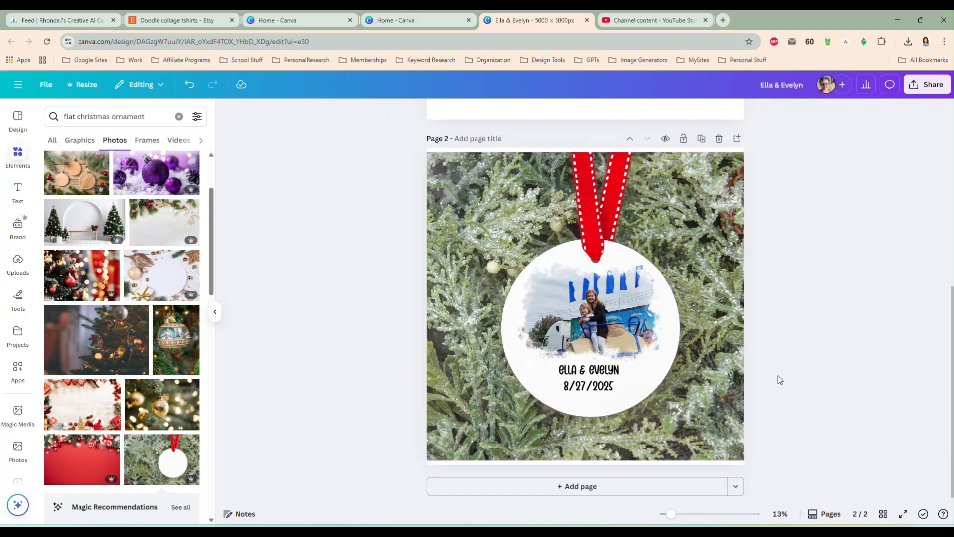
{"action": "left_click", "coordinate": [571, 284]}
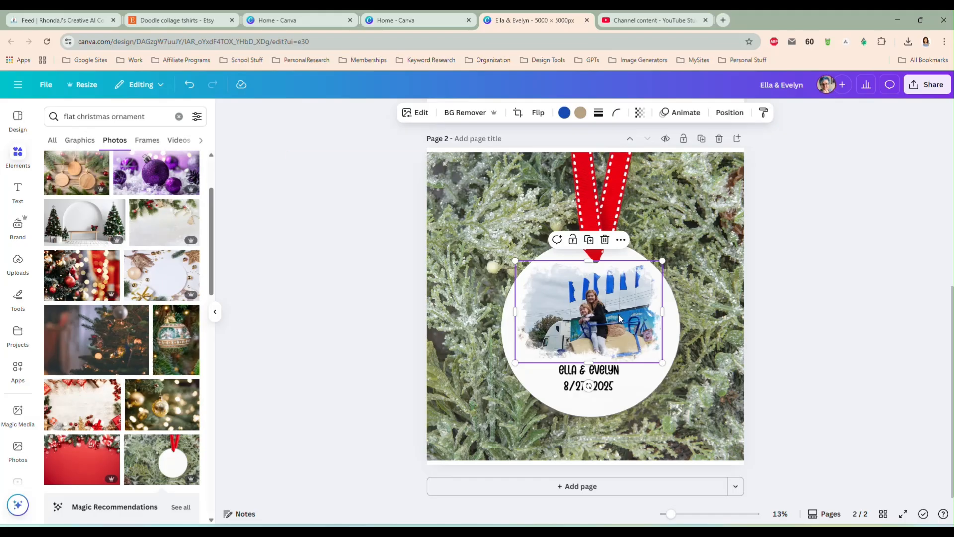
Clear page 2 by deleting the names, the date, the masked riders picture and the ornament background photo
{"action": "left_click", "coordinate": [610, 375]}
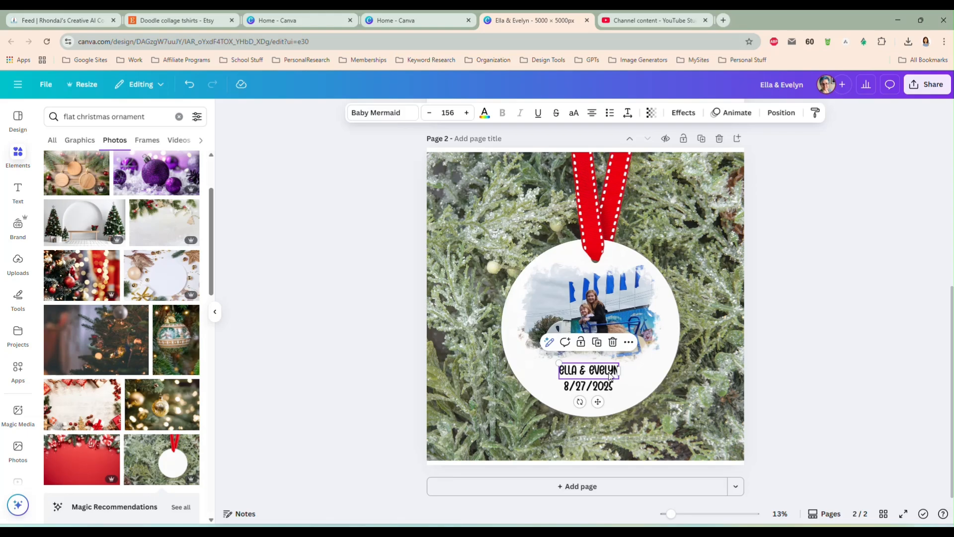
{"action": "key", "text": "Delete"}
{"action": "left_click", "coordinate": [606, 385]}
{"action": "key", "text": "Delete"}
{"action": "left_click", "coordinate": [603, 322]}
{"action": "left_click", "coordinate": [679, 201]}
{"action": "key", "text": "Delete"}
{"action": "left_click", "coordinate": [597, 336]}
{"action": "key", "text": "Delete"}
{"action": "scroll", "coordinate": [596, 336], "scroll_direction": "up", "scroll_amount": 7}
Make page 1 the active page and search the elements for "watercolor splash" photos
{"action": "left_click", "coordinate": [541, 326]}
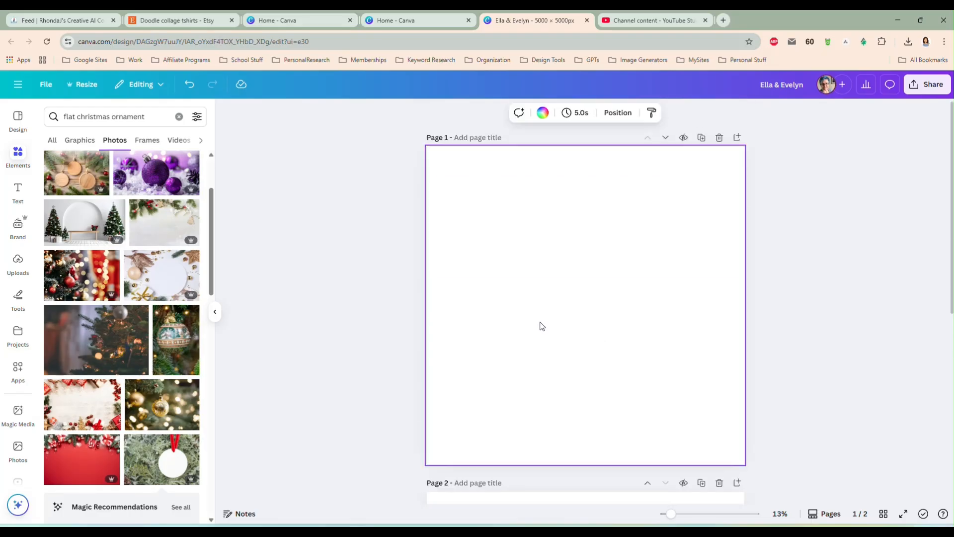
{"action": "left_click", "coordinate": [17, 157]}
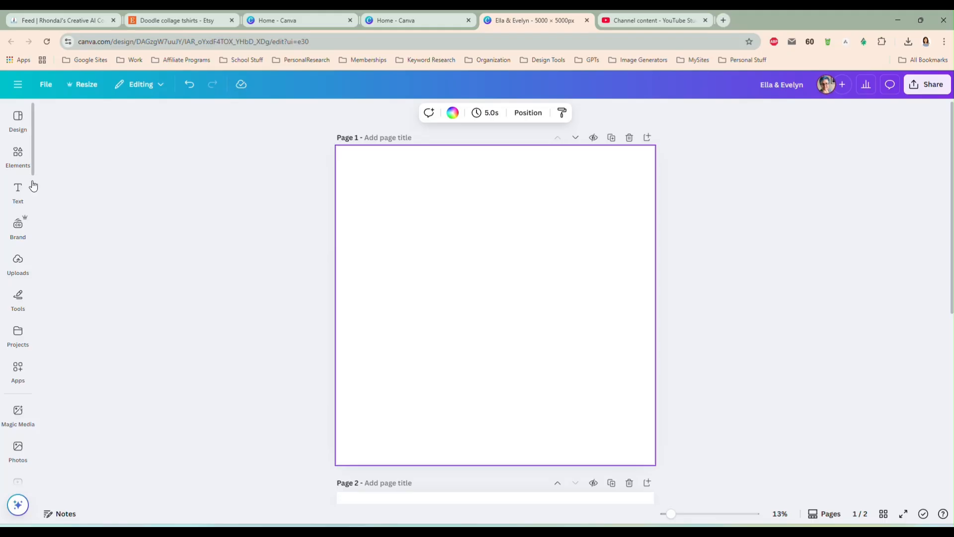
{"action": "left_click", "coordinate": [10, 158]}
{"action": "triple_click", "coordinate": [106, 118]}
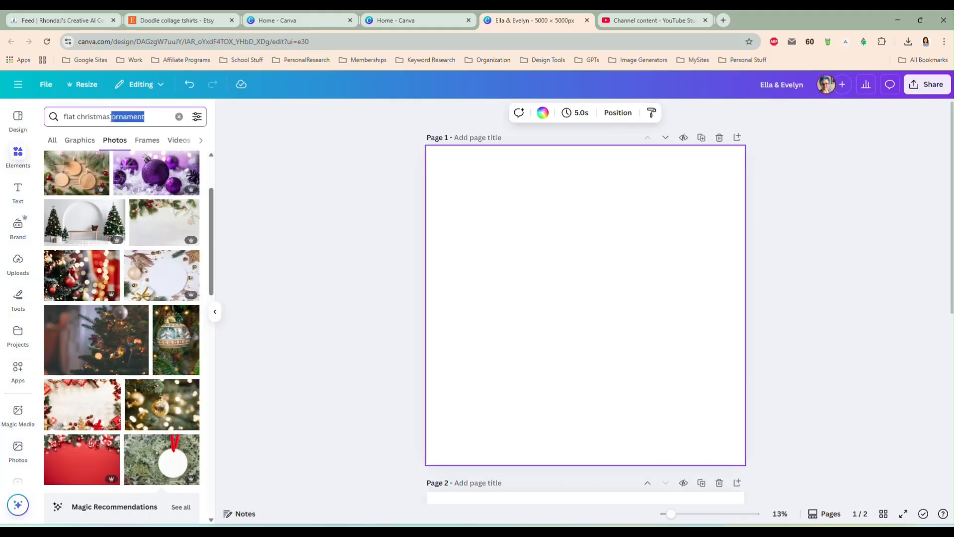
{"action": "type", "text": "watercolor"}
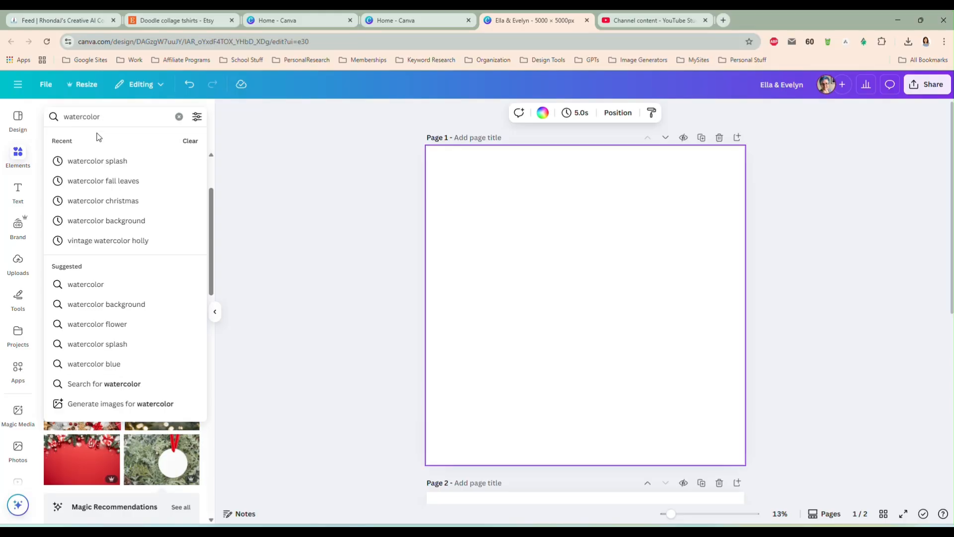
{"action": "left_click", "coordinate": [108, 157]}
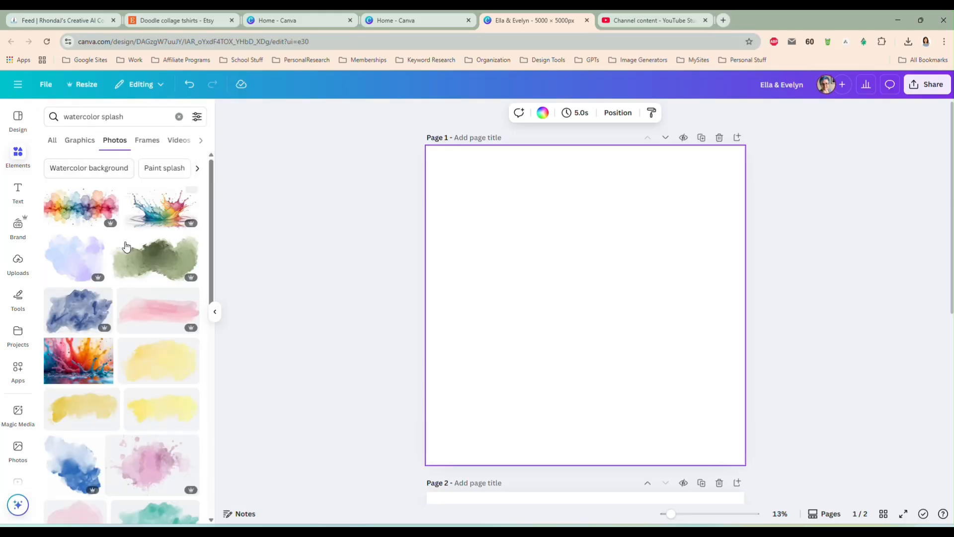
Find the wide orange-yellow watercolor splash among the photo results and add it to page 1
{"action": "scroll", "coordinate": [149, 270], "scroll_direction": "down", "scroll_amount": 7}
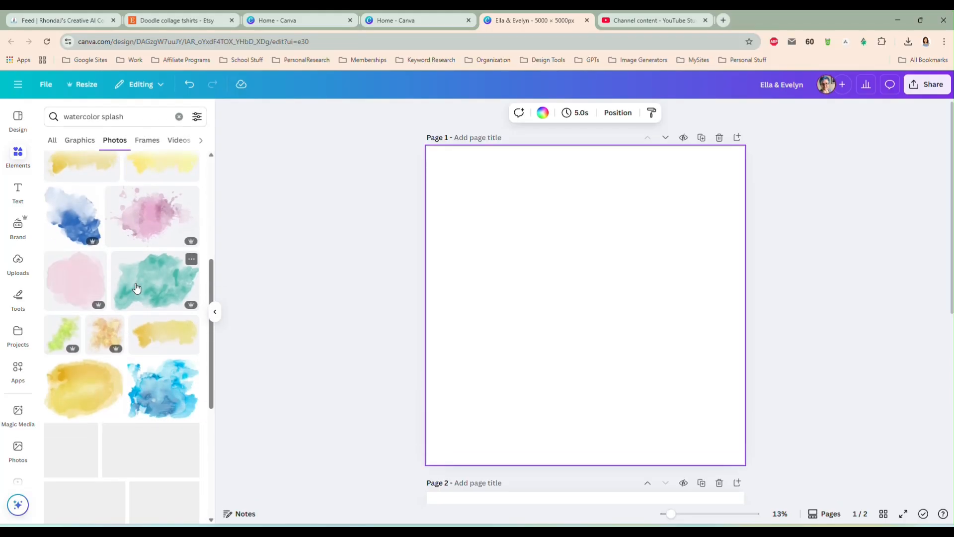
{"action": "scroll", "coordinate": [109, 297], "scroll_direction": "down", "scroll_amount": 5}
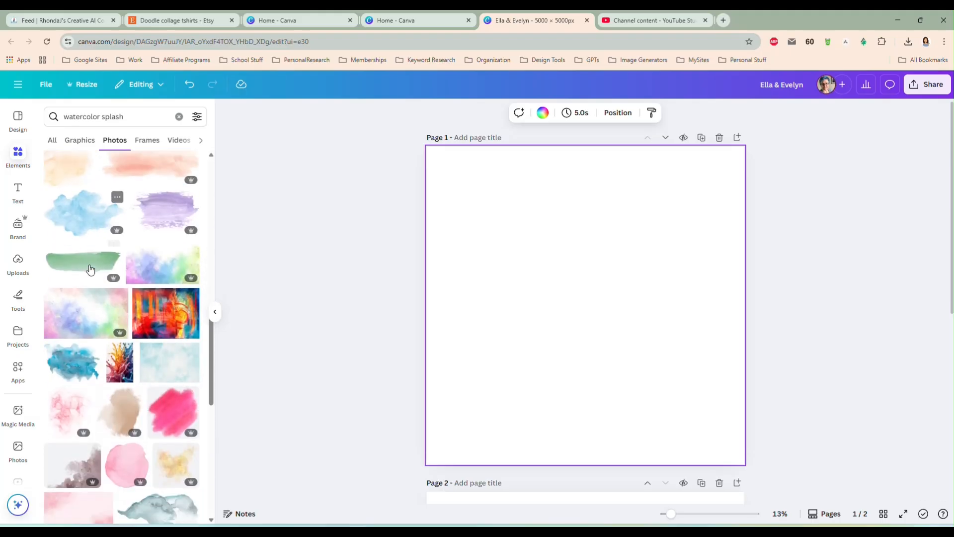
{"action": "scroll", "coordinate": [112, 293], "scroll_direction": "down", "scroll_amount": 2}
{"action": "scroll", "coordinate": [134, 286], "scroll_direction": "down", "scroll_amount": 5}
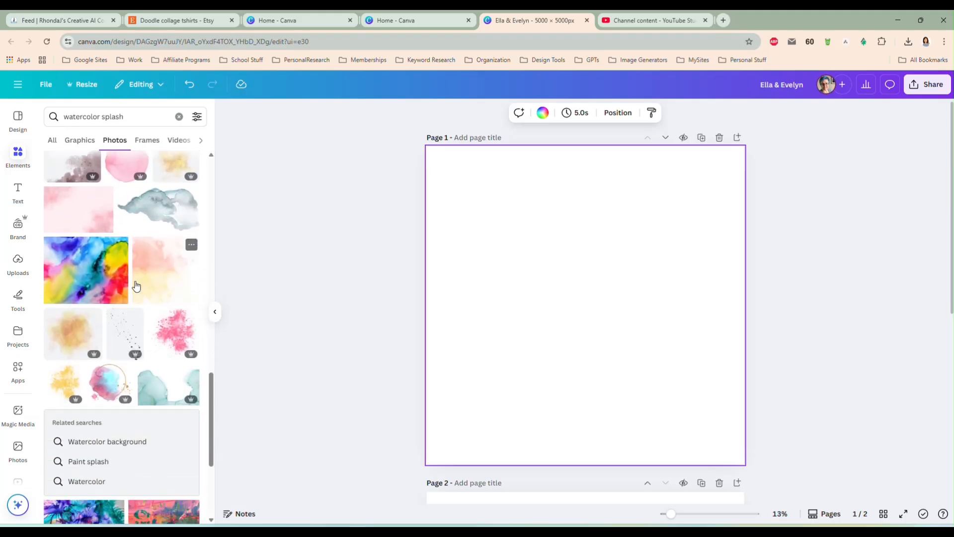
{"action": "scroll", "coordinate": [140, 290], "scroll_direction": "down", "scroll_amount": 4}
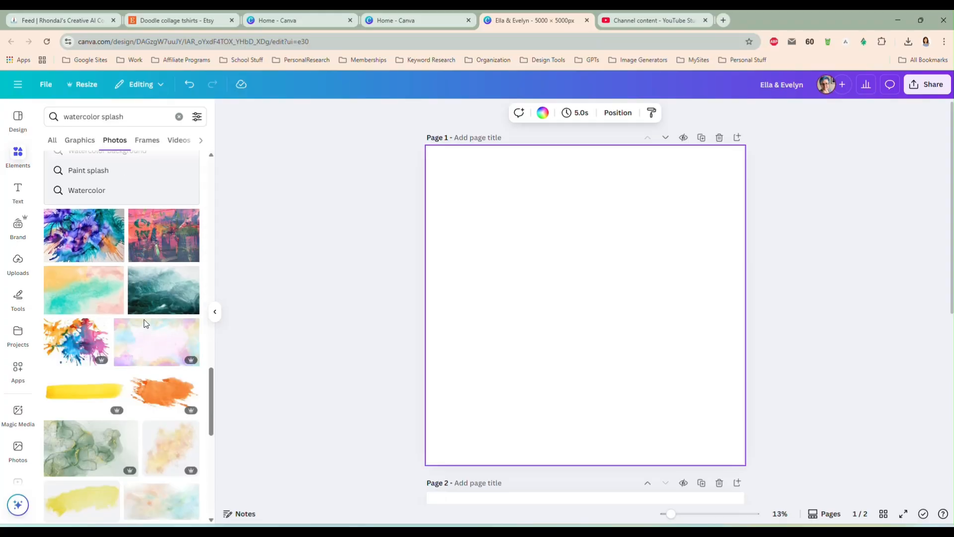
{"action": "scroll", "coordinate": [138, 328], "scroll_direction": "down", "scroll_amount": 9}
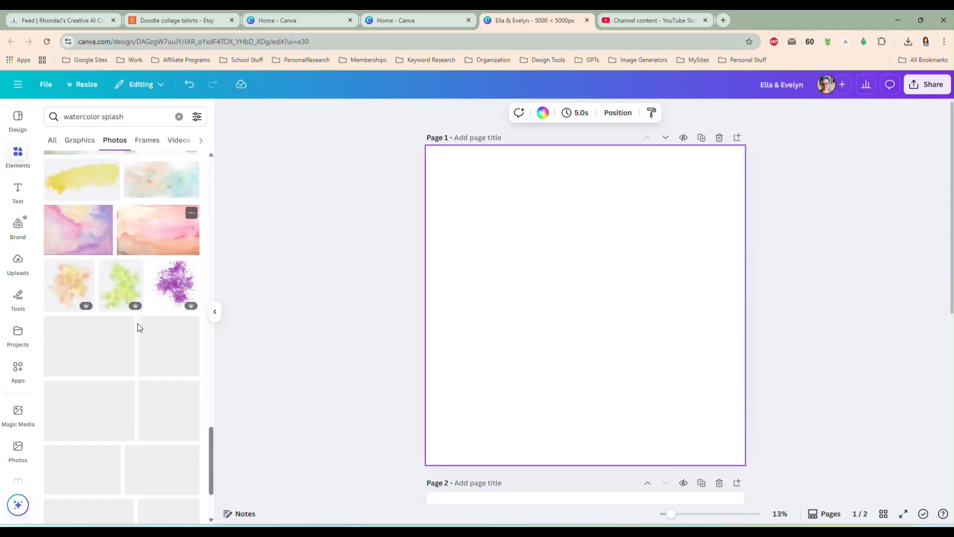
{"action": "scroll", "coordinate": [138, 308], "scroll_direction": "down", "scroll_amount": 5}
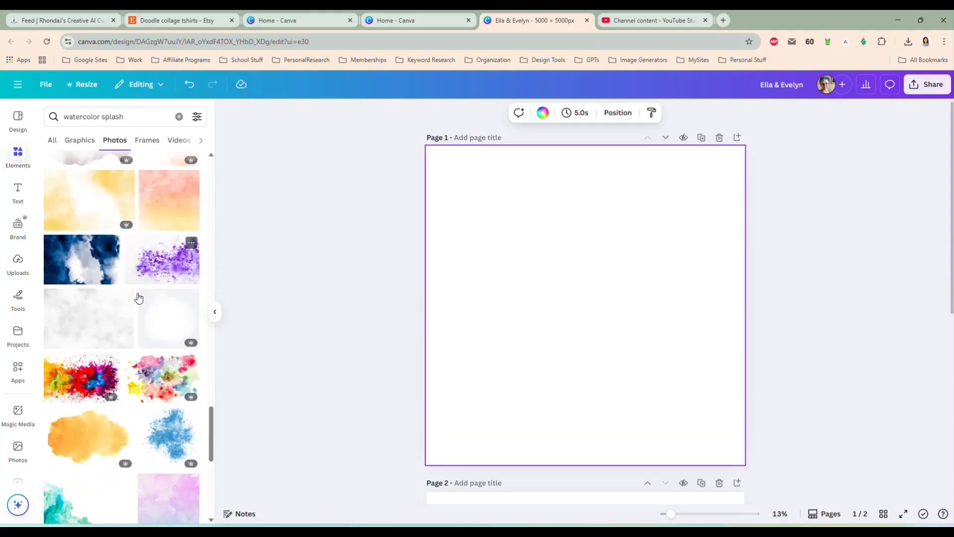
{"action": "scroll", "coordinate": [138, 297], "scroll_direction": "down", "scroll_amount": 2}
{"action": "left_click", "coordinate": [87, 272]}
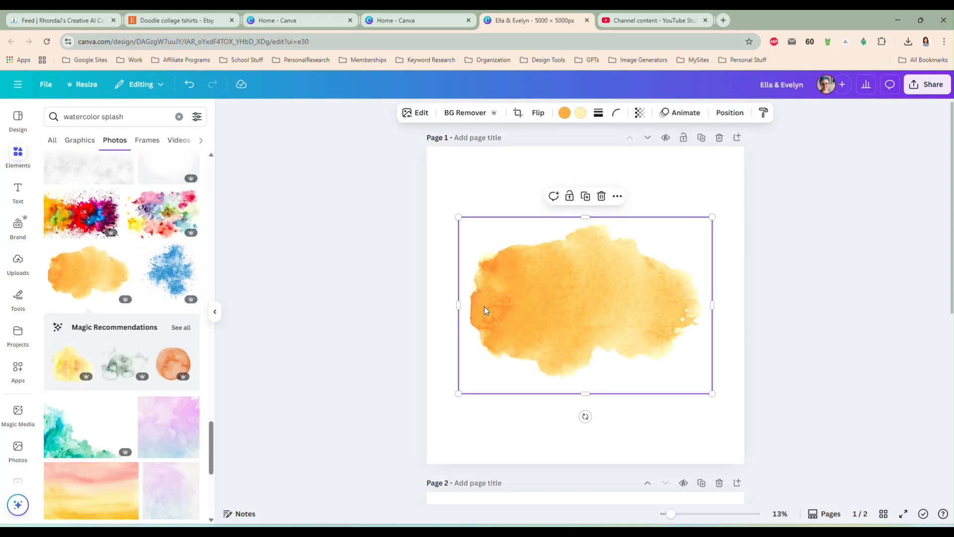
Enlarge the orange splash to about 95% of page 1's width and center it horizontally in the page's upper part
{"action": "left_click_drag", "start_coordinate": [457, 217], "coordinate": [437, 202]}
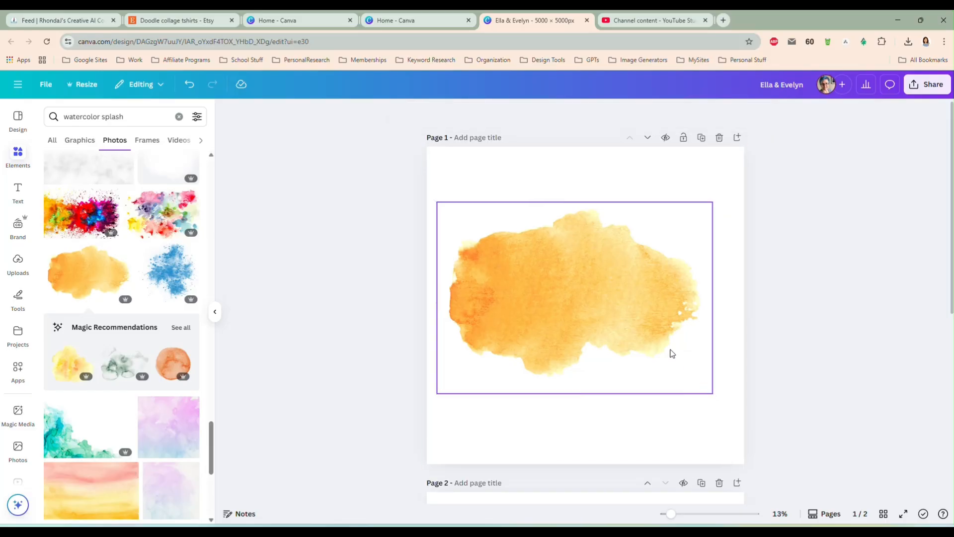
{"action": "left_click_drag", "start_coordinate": [712, 394], "coordinate": [736, 413]}
{"action": "left_click_drag", "start_coordinate": [579, 315], "coordinate": [579, 276]}
{"action": "left_click_drag", "start_coordinate": [580, 270], "coordinate": [579, 273]}
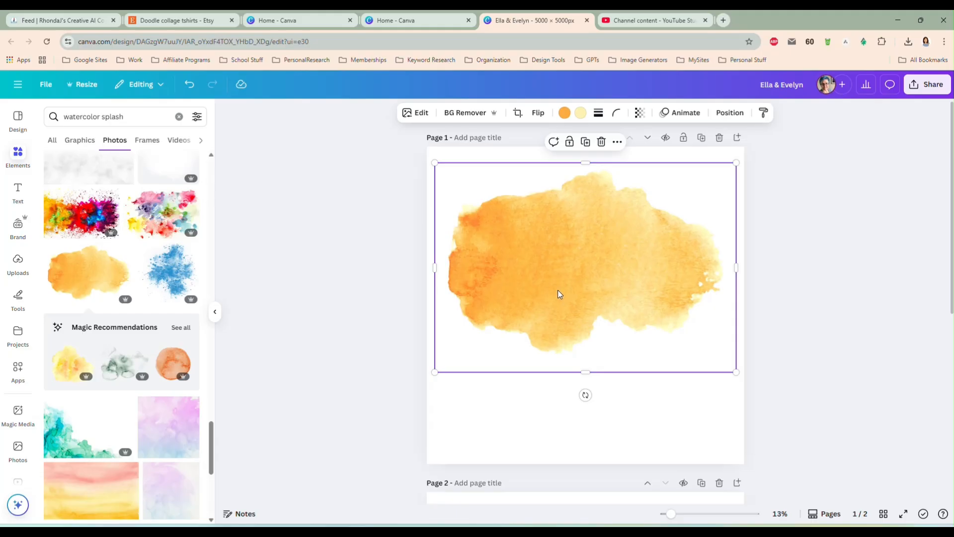
{"action": "left_click", "coordinate": [375, 317]}
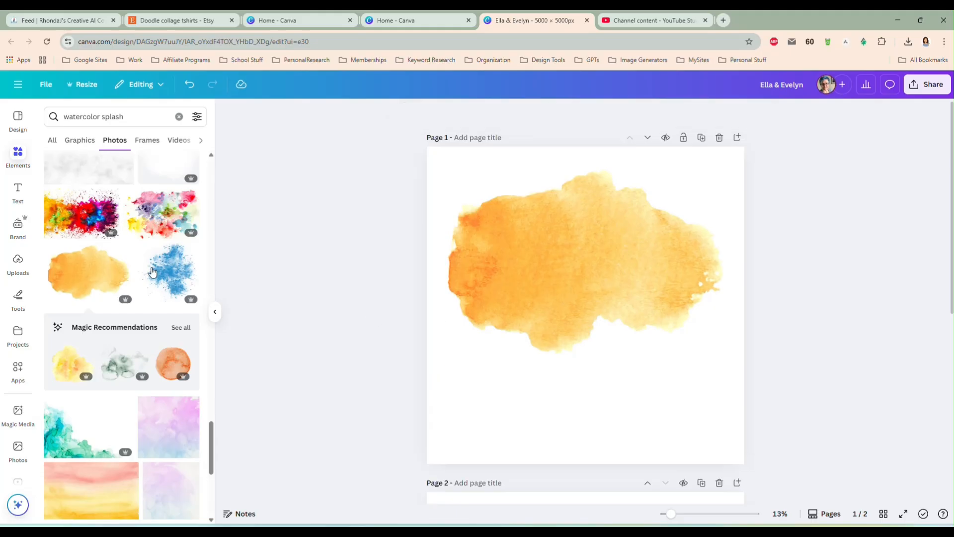
Add a circle shrunk to a small dot in page 1's lower-right corner, and move the orange splash slightly down
{"action": "left_click", "coordinate": [19, 158]}
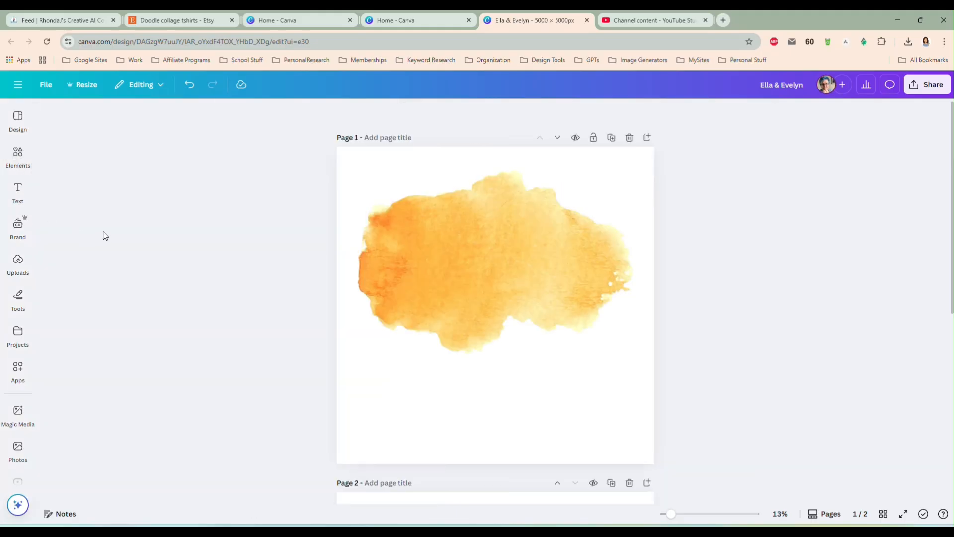
{"action": "left_click", "coordinate": [13, 165]}
{"action": "left_click", "coordinate": [178, 118]}
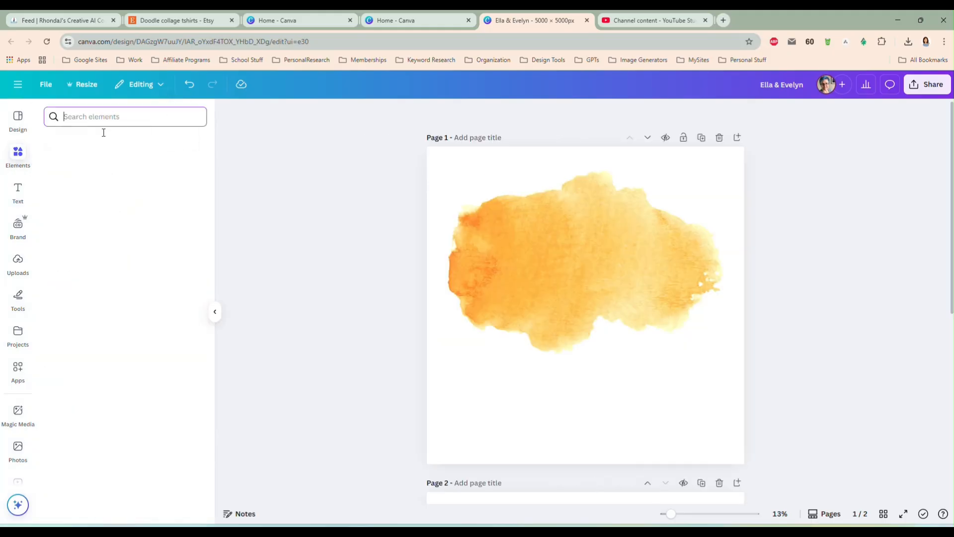
{"action": "left_click", "coordinate": [182, 271]}
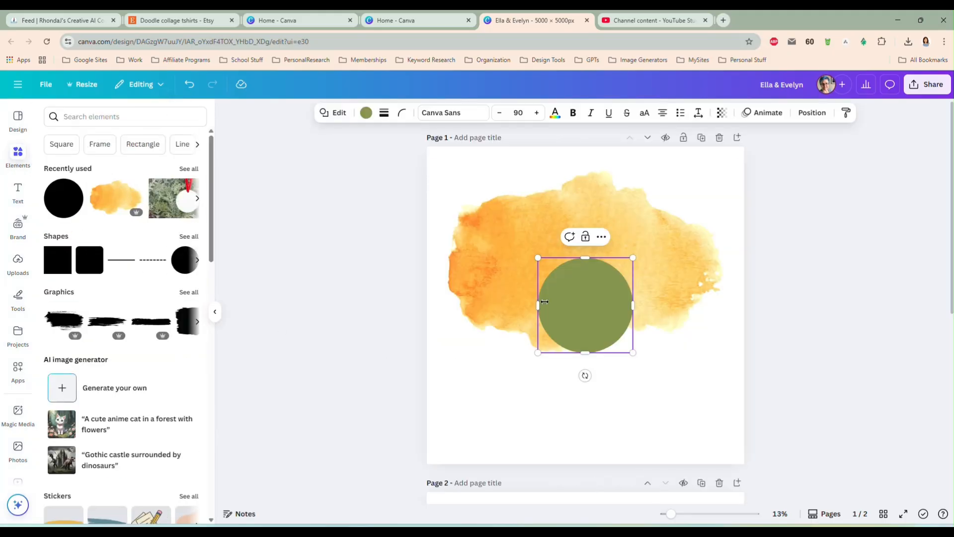
{"action": "left_click_drag", "start_coordinate": [556, 339], "coordinate": [497, 404]}
{"action": "left_click_drag", "start_coordinate": [539, 453], "coordinate": [733, 481]}
{"action": "left_click", "coordinate": [792, 352]}
{"action": "left_click_drag", "start_coordinate": [580, 267], "coordinate": [580, 271]}
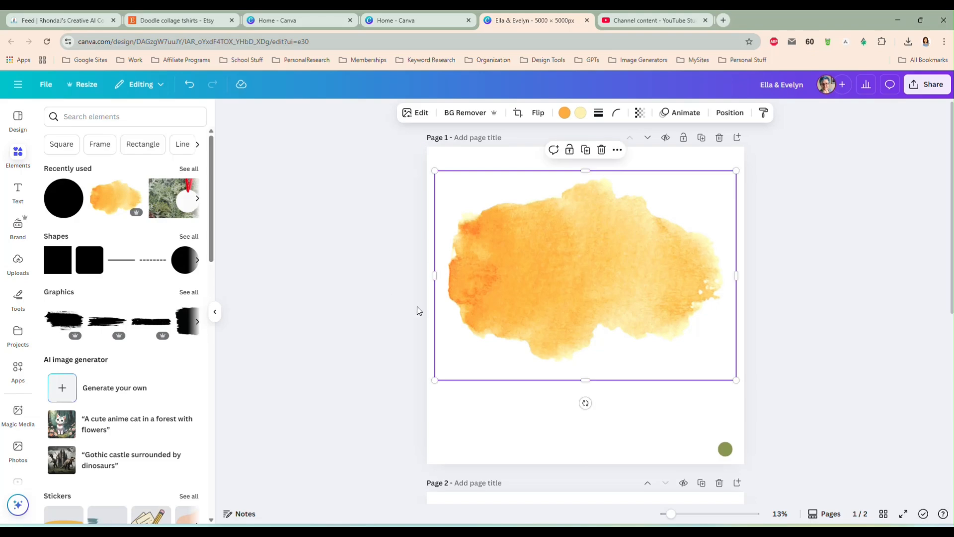
{"action": "left_click", "coordinate": [341, 214]}
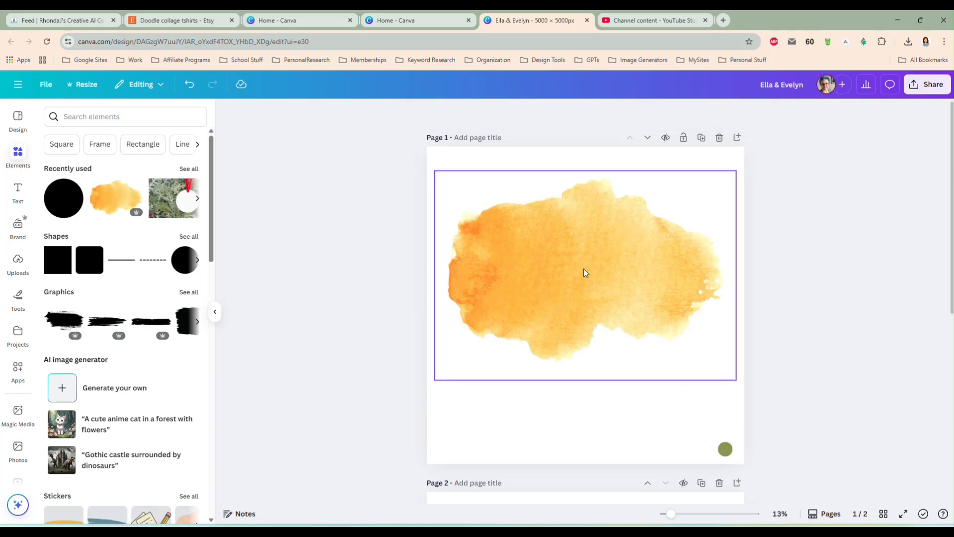
Download only page 1 as a PNG with a transparent background and save the file as splashbg
{"action": "left_click", "coordinate": [920, 88]}
{"action": "left_click", "coordinate": [775, 294]}
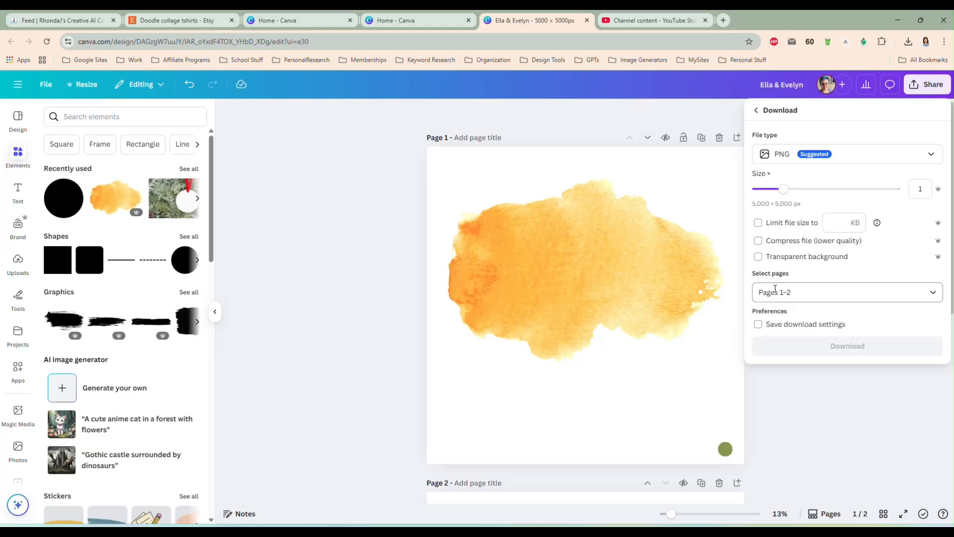
{"action": "left_click", "coordinate": [808, 297]}
{"action": "left_click", "coordinate": [810, 338]}
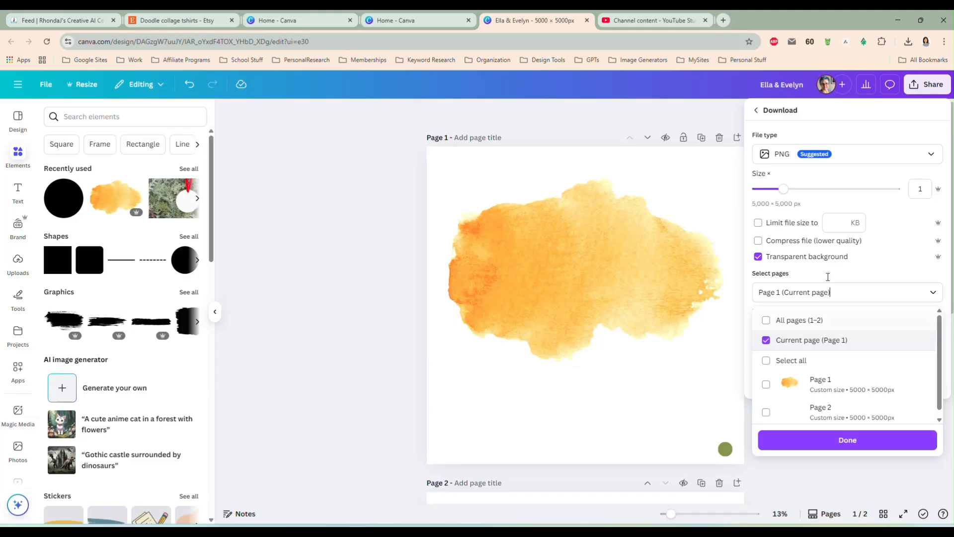
{"action": "left_click", "coordinate": [829, 437]}
{"action": "left_click", "coordinate": [823, 344]}
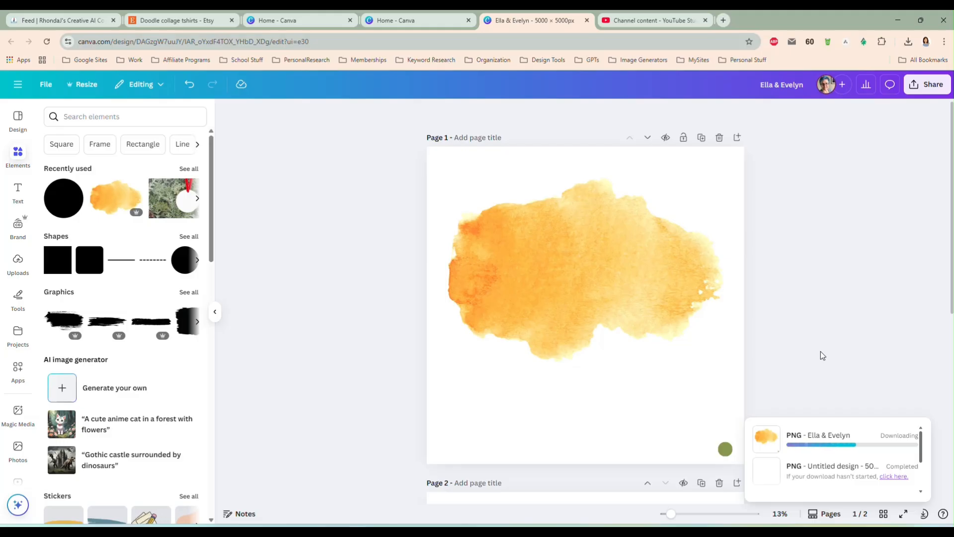
{"action": "type", "text": "splashbg"}
{"action": "key", "text": "Return"}
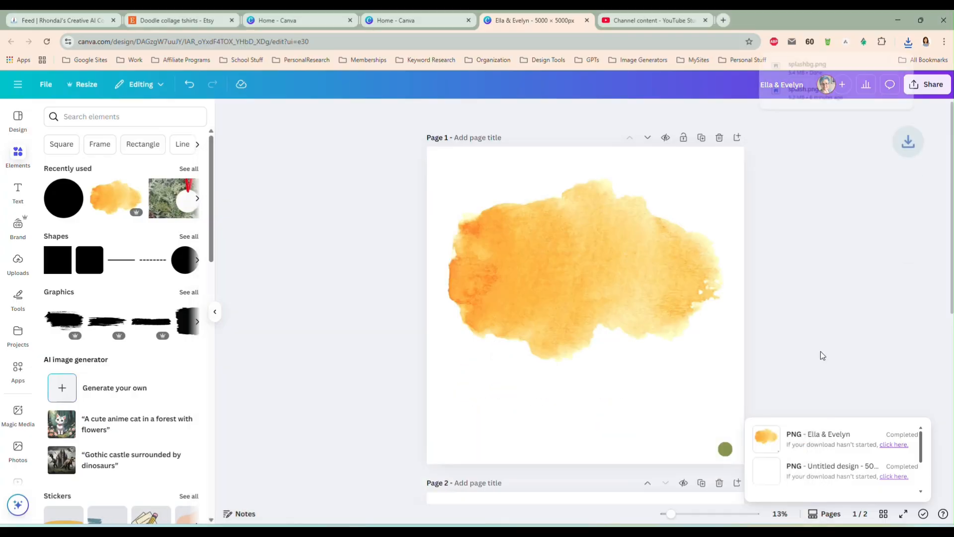
Place the canyon sunset landscape photo from the computer on the empty page 2
{"action": "scroll", "coordinate": [824, 240], "scroll_direction": "down", "scroll_amount": 3}
{"action": "left_click", "coordinate": [565, 356]}
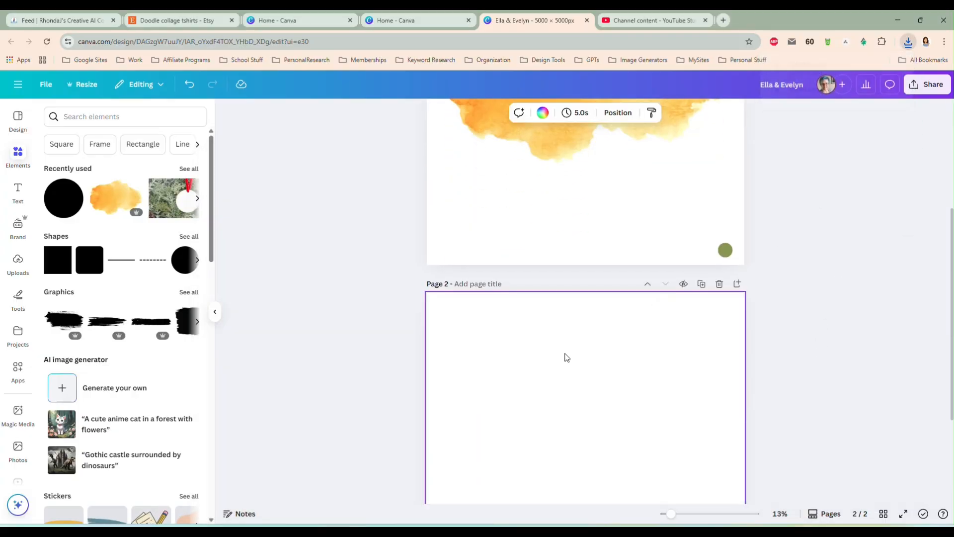
{"action": "scroll", "coordinate": [567, 354], "scroll_direction": "down", "scroll_amount": 3}
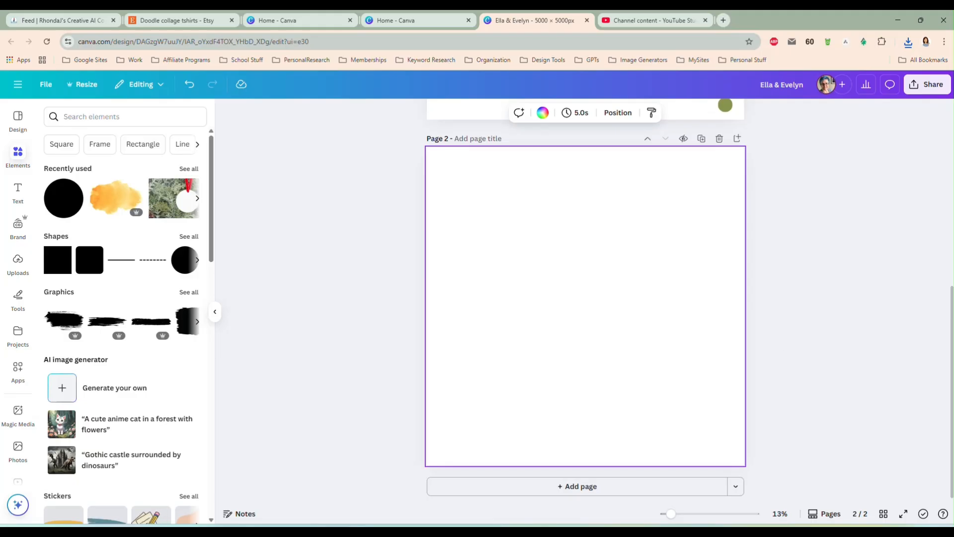
{"action": "left_click_drag", "start_coordinate": [953, 202], "coordinate": [560, 335]}
Enlarge the canyon photo to about nine tenths of page 2's width, centered horizontally and slightly below the page's middle
{"action": "left_click_drag", "start_coordinate": [492, 251], "coordinate": [479, 244]}
{"action": "left_click", "coordinate": [484, 246]}
{"action": "left_click", "coordinate": [514, 305]}
{"action": "left_click_drag", "start_coordinate": [488, 361], "coordinate": [444, 396]}
{"action": "left_click_drag", "start_coordinate": [684, 390], "coordinate": [731, 420]}
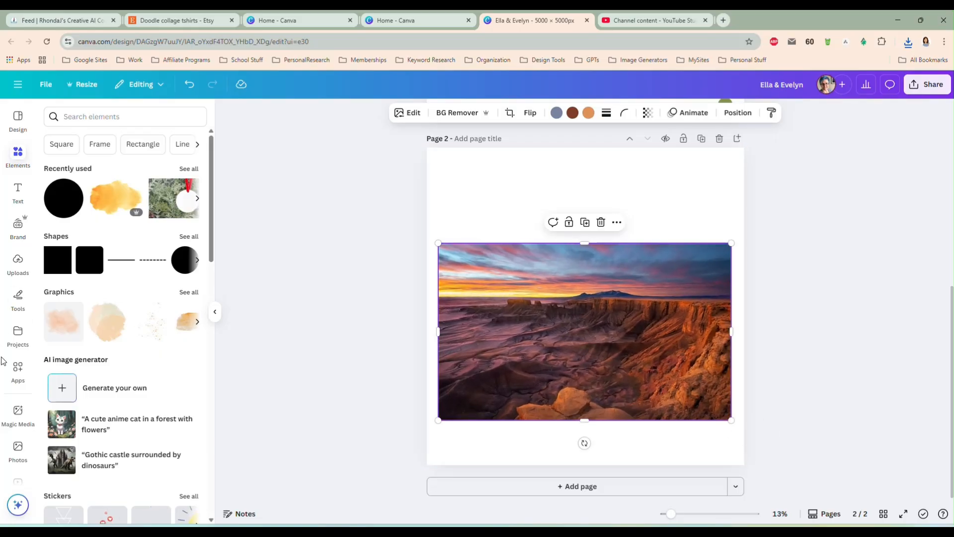
Open the Clipping Mask app and move the canyon photo up to the vertical middle of page 2
{"action": "left_click", "coordinate": [17, 370]}
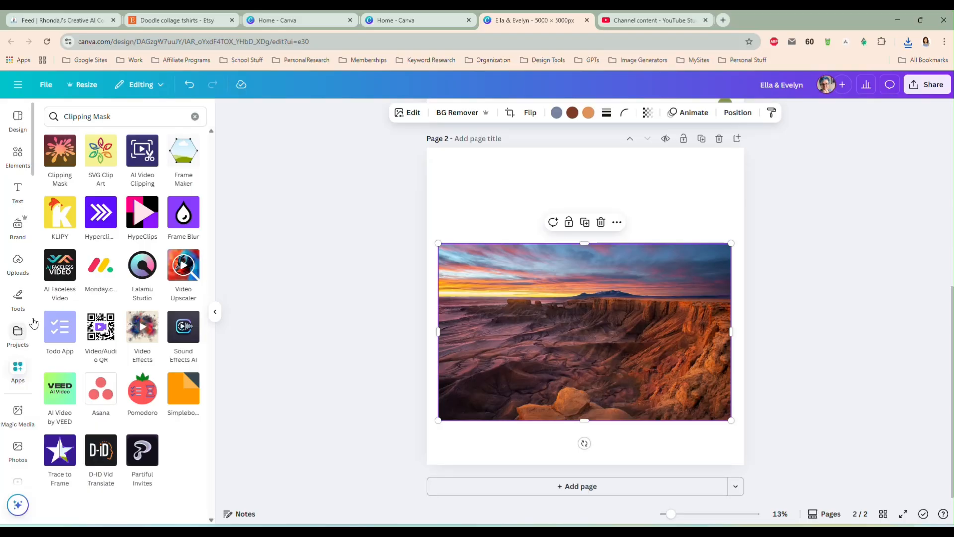
{"action": "left_click", "coordinate": [60, 160]}
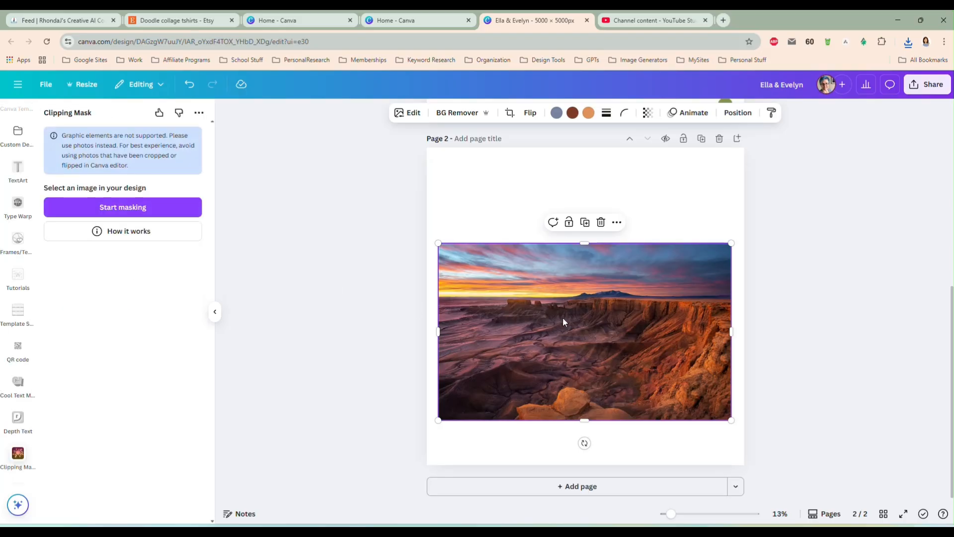
{"action": "left_click_drag", "start_coordinate": [563, 322], "coordinate": [563, 296]}
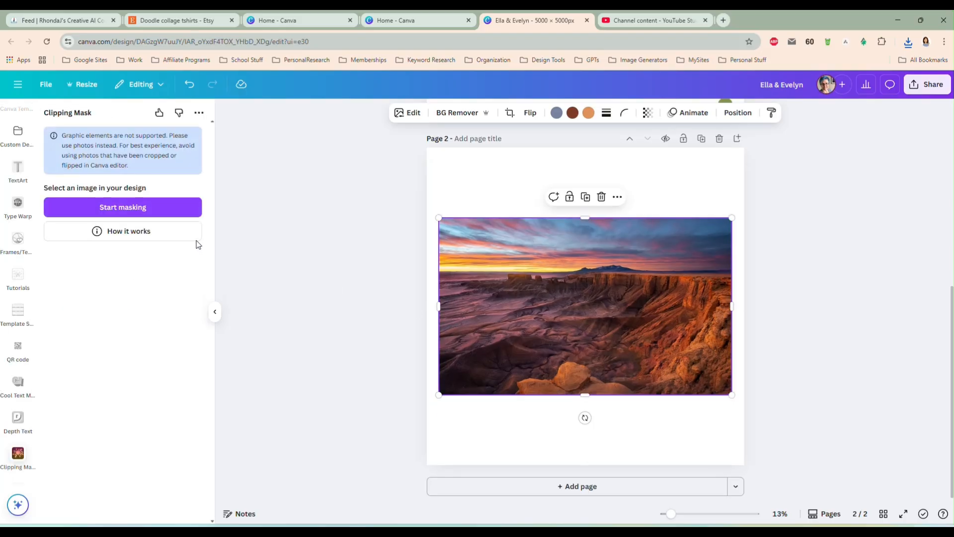
Start masking the canyon photo using the splashbg image from Downloads as the mask
{"action": "left_click", "coordinate": [152, 209]}
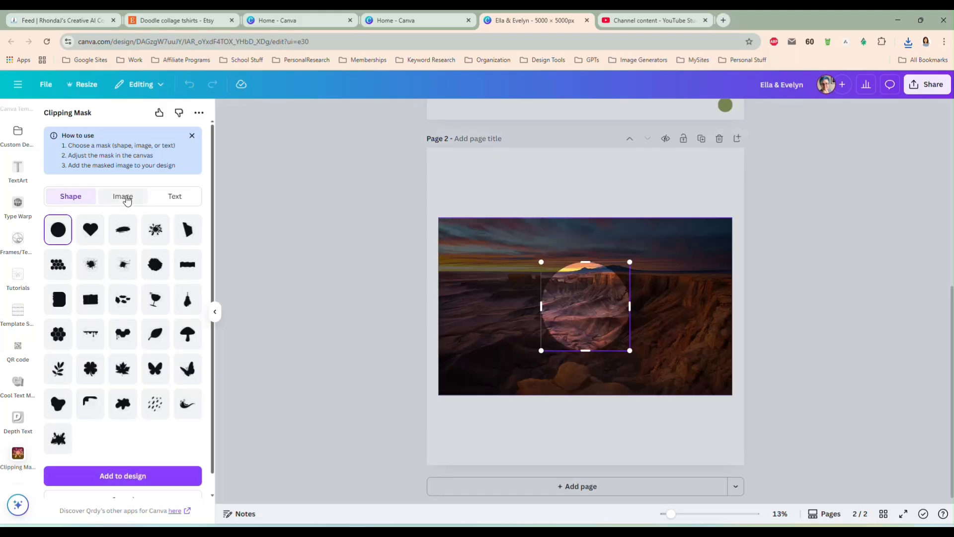
{"action": "left_click", "coordinate": [127, 199]}
{"action": "left_click", "coordinate": [127, 240]}
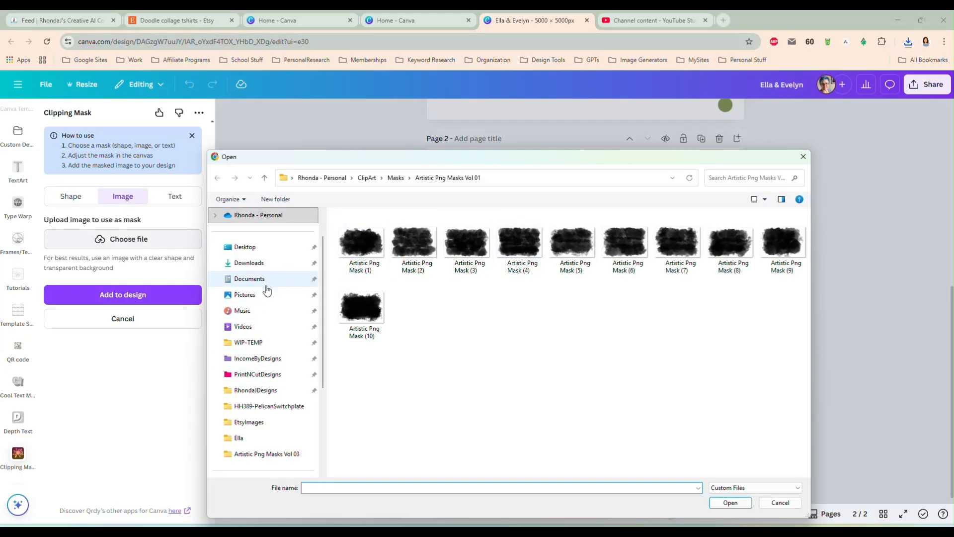
{"action": "left_click", "coordinate": [268, 273]}
{"action": "double_click", "coordinate": [376, 243]}
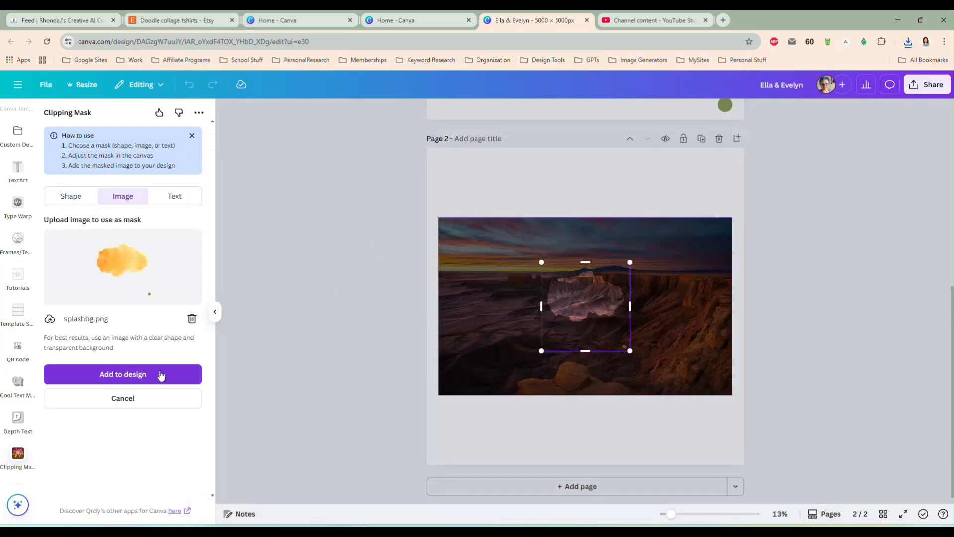
Enlarge the splash mask to about two thirds of the canyon photo's width, shift it slightly down, and add the masked image to the design
{"action": "left_click_drag", "start_coordinate": [541, 261], "coordinate": [450, 239]}
{"action": "left_click_drag", "start_coordinate": [630, 351], "coordinate": [689, 395]}
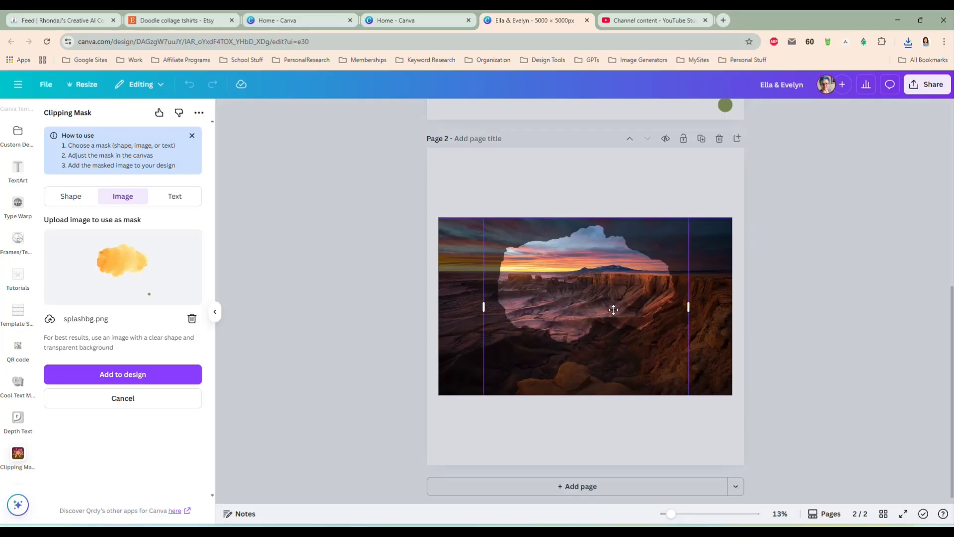
{"action": "left_click_drag", "start_coordinate": [614, 310], "coordinate": [622, 322]}
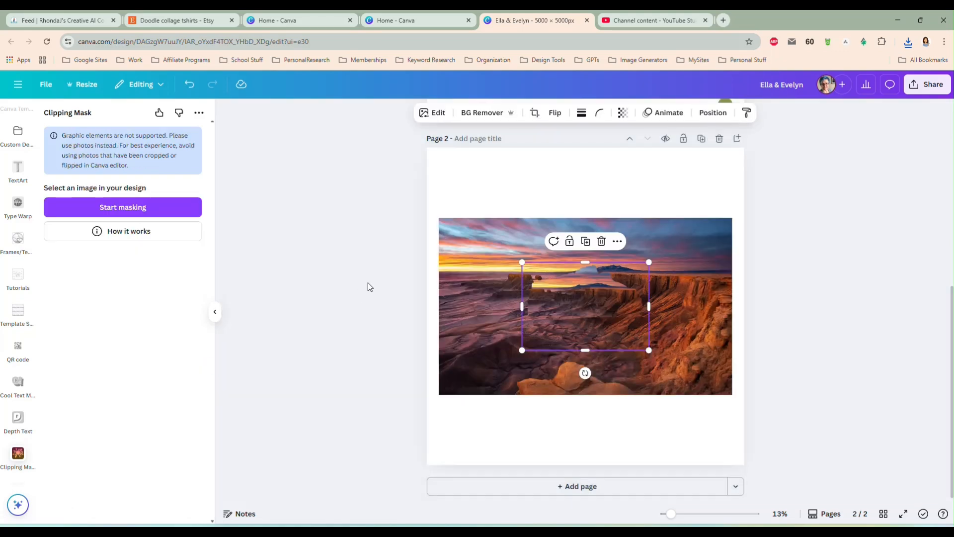
Add a page 3 and move the masked canyon cutout from page 2 onto it
{"action": "left_click_drag", "start_coordinate": [579, 296], "coordinate": [578, 380]}
{"action": "left_click", "coordinate": [579, 487]}
{"action": "scroll", "coordinate": [582, 255], "scroll_direction": "up", "scroll_amount": 3}
{"action": "left_click", "coordinate": [578, 157]}
{"action": "left_click_drag", "start_coordinate": [579, 157], "coordinate": [578, 356]}
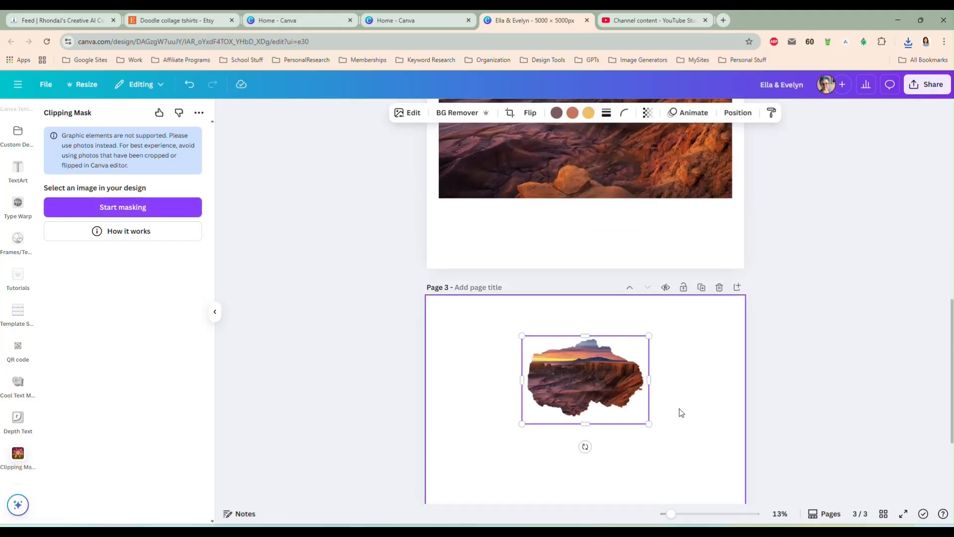
Enlarge the canyon cutout to about nine tenths of page 3's width and center it on the page
{"action": "scroll", "coordinate": [681, 414], "scroll_direction": "down", "scroll_amount": 3}
{"action": "left_click_drag", "start_coordinate": [649, 273], "coordinate": [699, 364]}
{"action": "left_click_drag", "start_coordinate": [618, 280], "coordinate": [543, 274]}
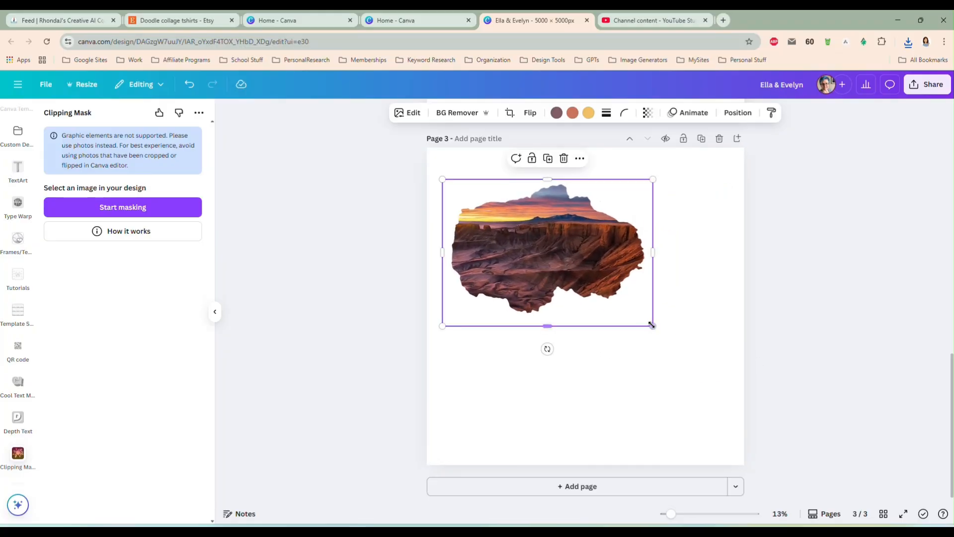
{"action": "left_click_drag", "start_coordinate": [654, 328], "coordinate": [735, 383]}
{"action": "left_click_drag", "start_coordinate": [585, 310], "coordinate": [583, 327]}
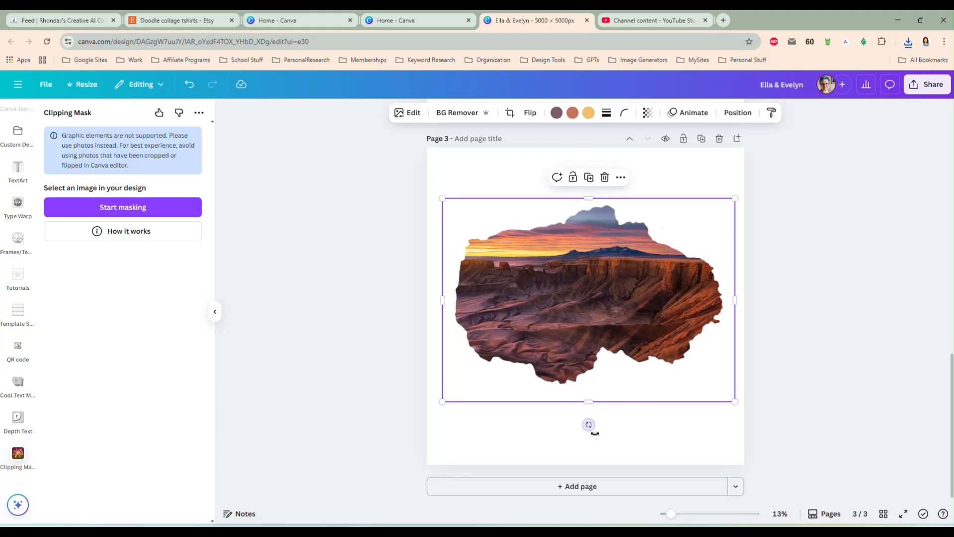
Crop the empty margins off the canyon cutout's bottom, right and left edges
{"action": "left_click_drag", "start_coordinate": [590, 402], "coordinate": [590, 390]}
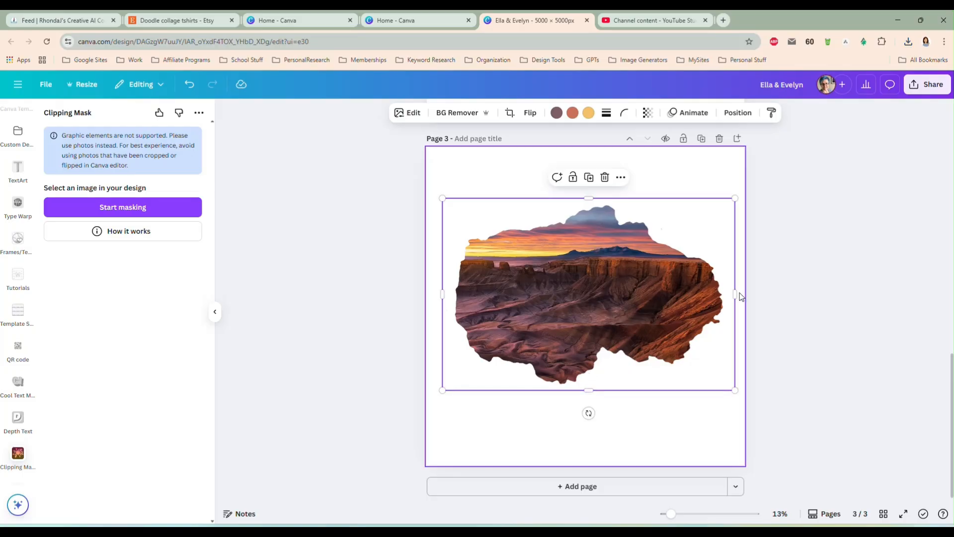
{"action": "left_click_drag", "start_coordinate": [736, 294], "coordinate": [729, 296]}
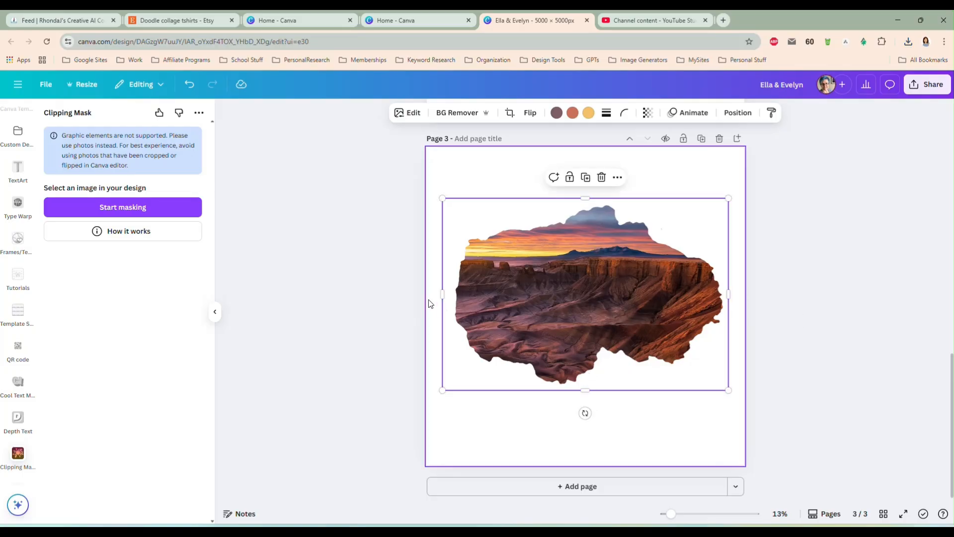
{"action": "left_click_drag", "start_coordinate": [443, 293], "coordinate": [449, 294]}
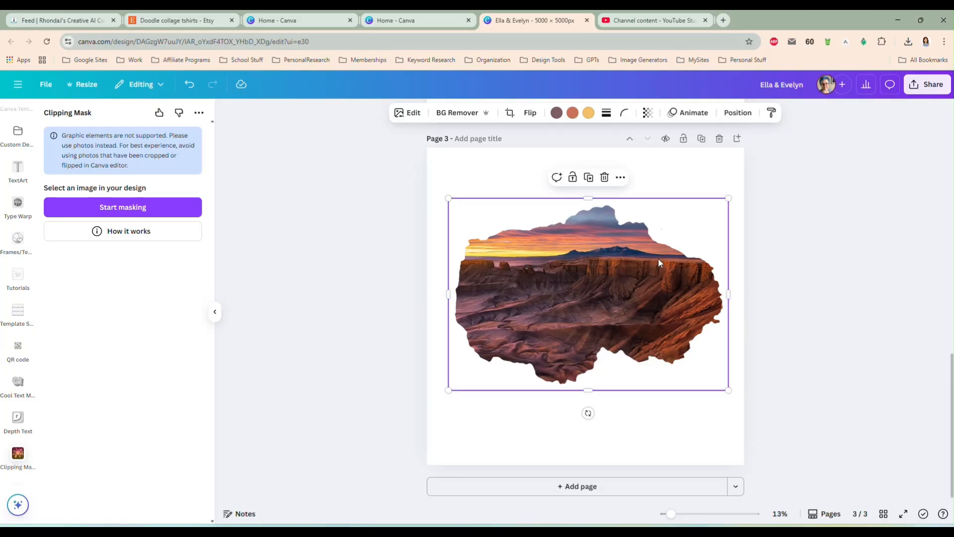
{"action": "left_click", "coordinate": [795, 357]}
Delete the original canyon photo from page 2
{"action": "left_click", "coordinate": [563, 284]}
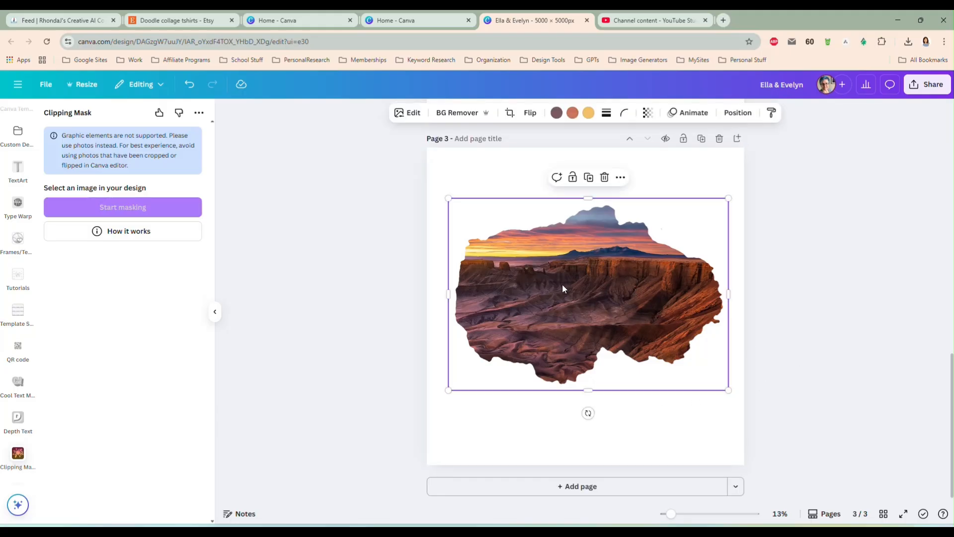
{"action": "scroll", "coordinate": [562, 284], "scroll_direction": "up", "scroll_amount": 3}
{"action": "scroll", "coordinate": [562, 284], "scroll_direction": "down", "scroll_amount": 2}
{"action": "scroll", "coordinate": [563, 284], "scroll_direction": "up", "scroll_amount": 1}
{"action": "scroll", "coordinate": [562, 285], "scroll_direction": "up", "scroll_amount": 6}
{"action": "left_click", "coordinate": [592, 327]}
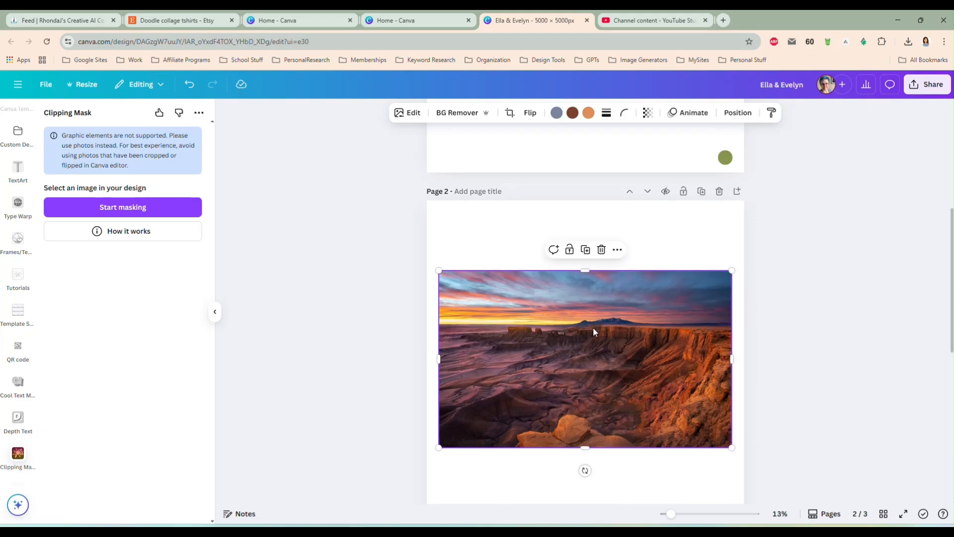
{"action": "key", "text": "Delete"}
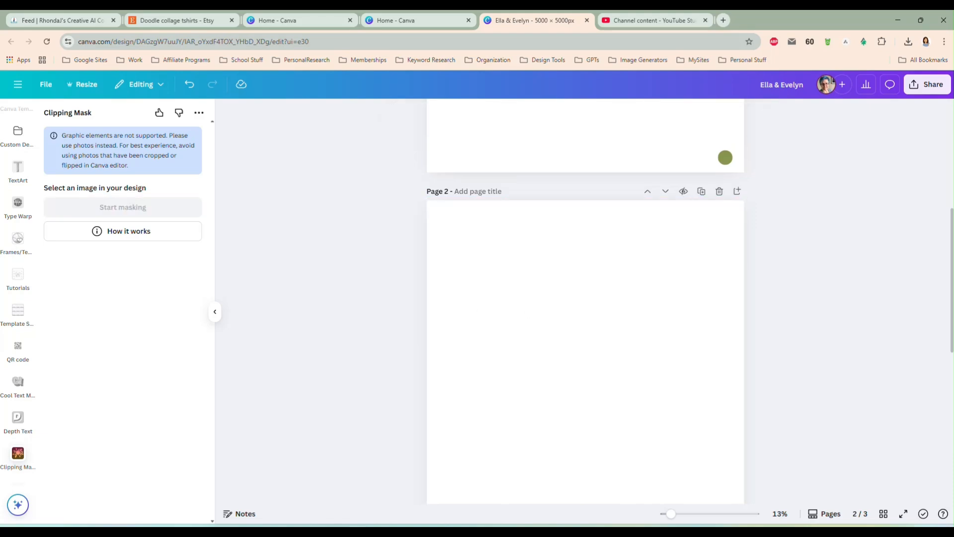
Place the photo of two girls in unicorn dresses on page 2 and enlarge it to about four fifths of the page width
{"action": "left_click_drag", "start_coordinate": [952, 249], "coordinate": [591, 342]}
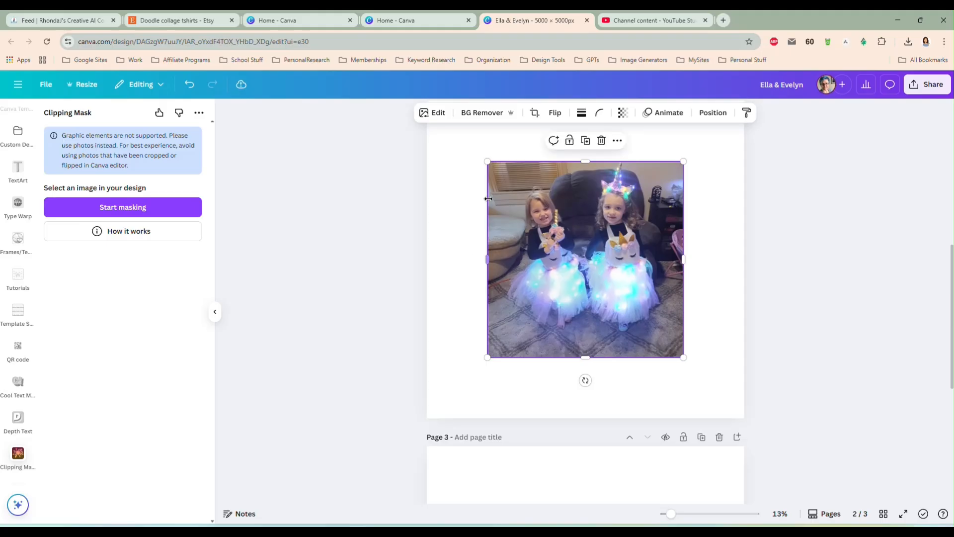
{"action": "left_click_drag", "start_coordinate": [490, 166], "coordinate": [454, 128]}
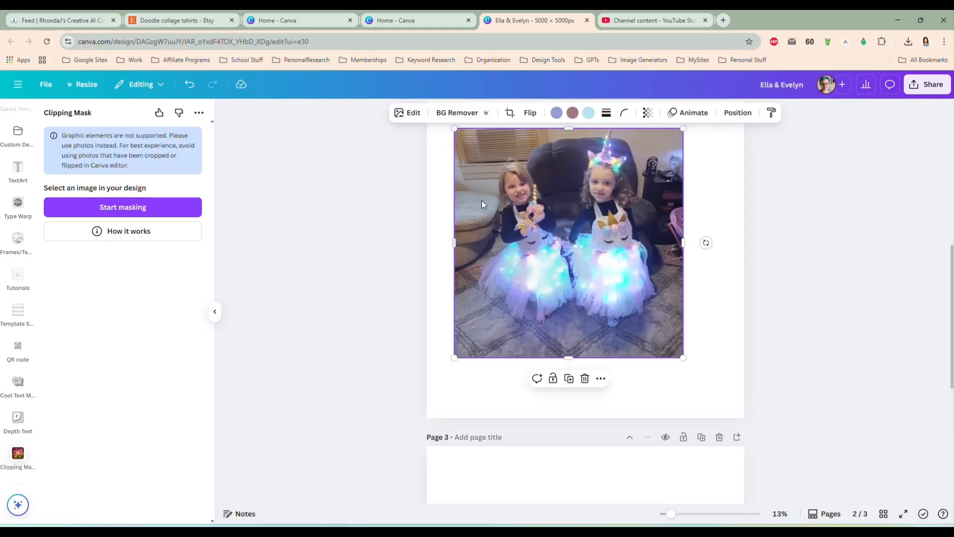
{"action": "left_click_drag", "start_coordinate": [684, 358], "coordinate": [715, 388]}
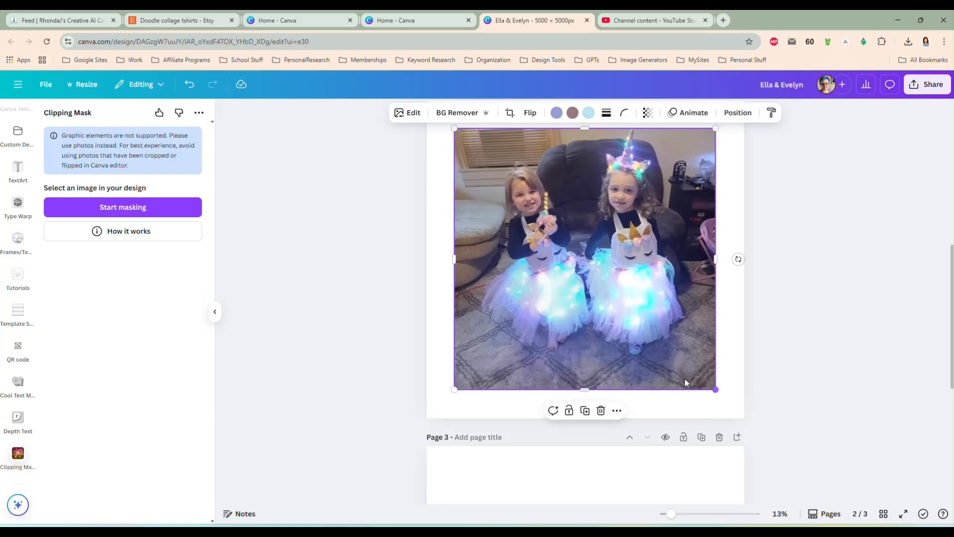
Start masking the girls' photo using the splashbg image from Downloads as the mask
{"action": "left_click", "coordinate": [153, 216]}
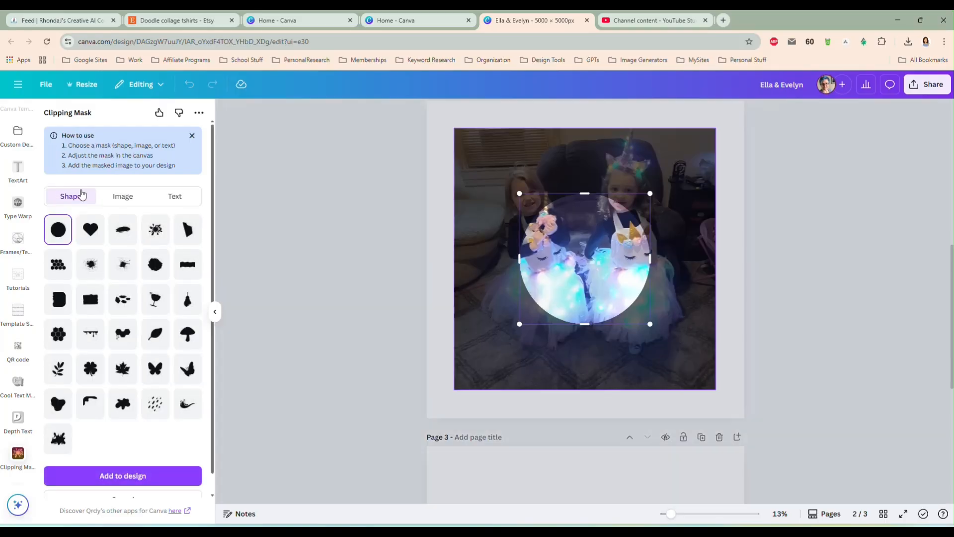
{"action": "left_click", "coordinate": [124, 232]}
{"action": "left_click", "coordinate": [119, 199]}
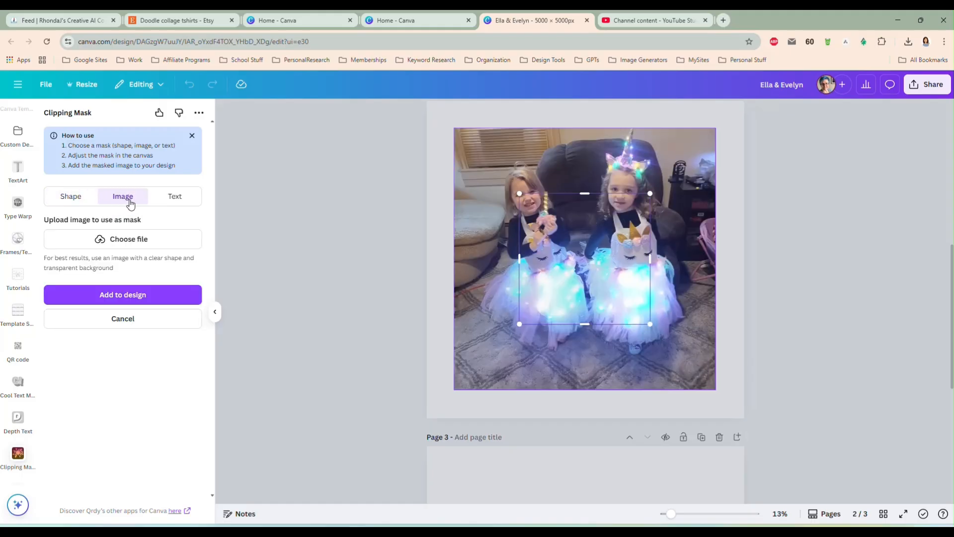
{"action": "left_click", "coordinate": [130, 243]}
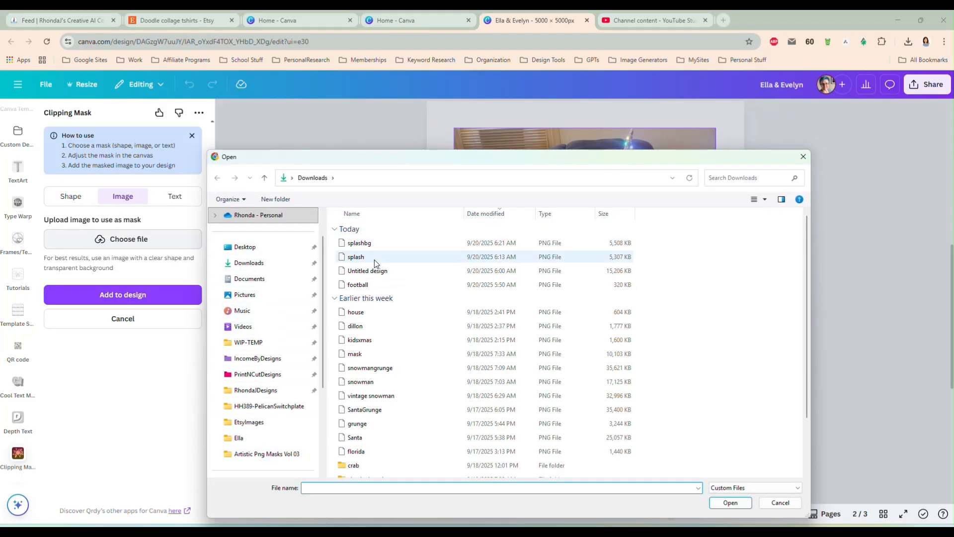
{"action": "double_click", "coordinate": [369, 244]}
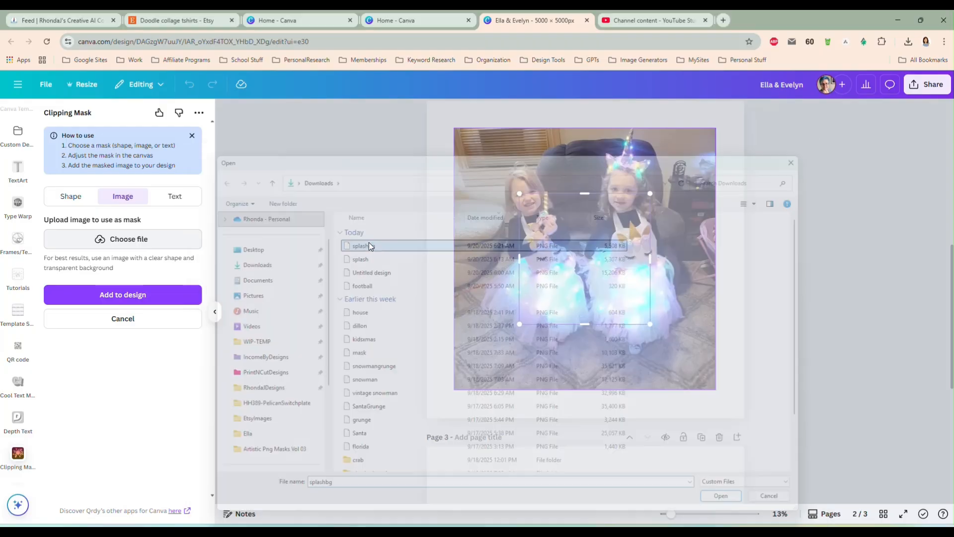
Enlarge and position the splash mask over both girls' faces and upper bodies, and add the masked image to the design
{"action": "left_click_drag", "start_coordinate": [575, 256], "coordinate": [526, 196]}
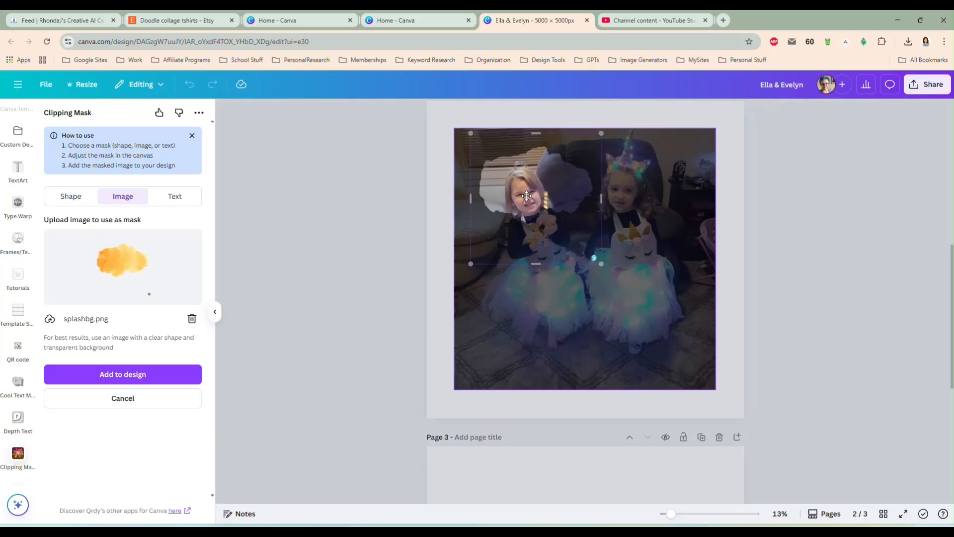
{"action": "left_click_drag", "start_coordinate": [603, 264], "coordinate": [708, 370]}
{"action": "left_click_drag", "start_coordinate": [607, 255], "coordinate": [608, 231]}
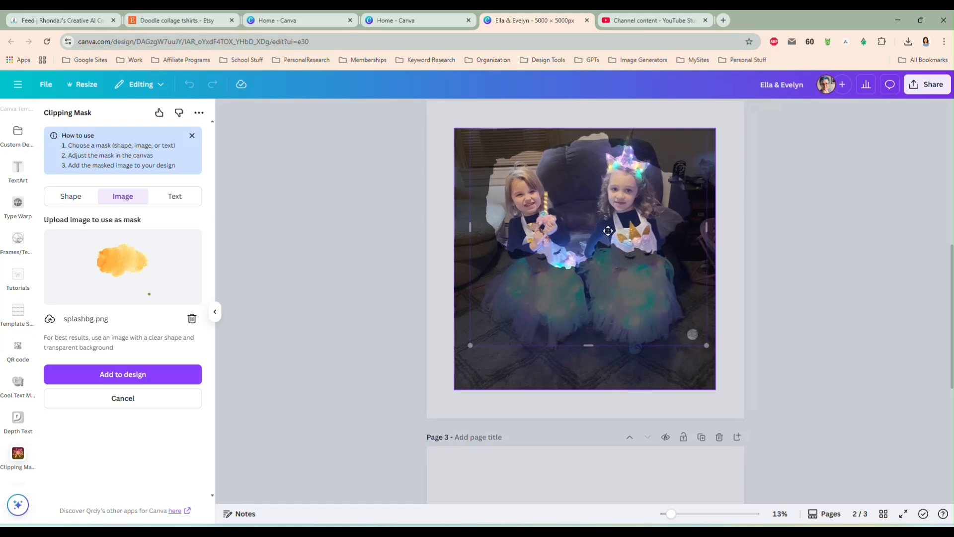
{"action": "left_click", "coordinate": [110, 373]}
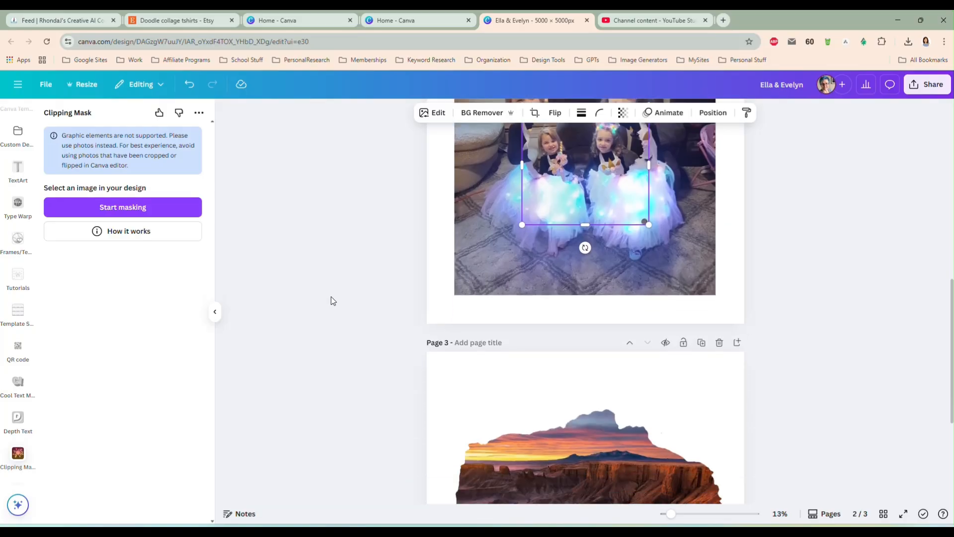
Delete the canyon cutout from page 3 and move the masked cutout of the girls there
{"action": "scroll", "coordinate": [331, 300], "scroll_direction": "down", "scroll_amount": 1}
{"action": "left_click", "coordinate": [624, 416]}
{"action": "key", "text": "Delete"}
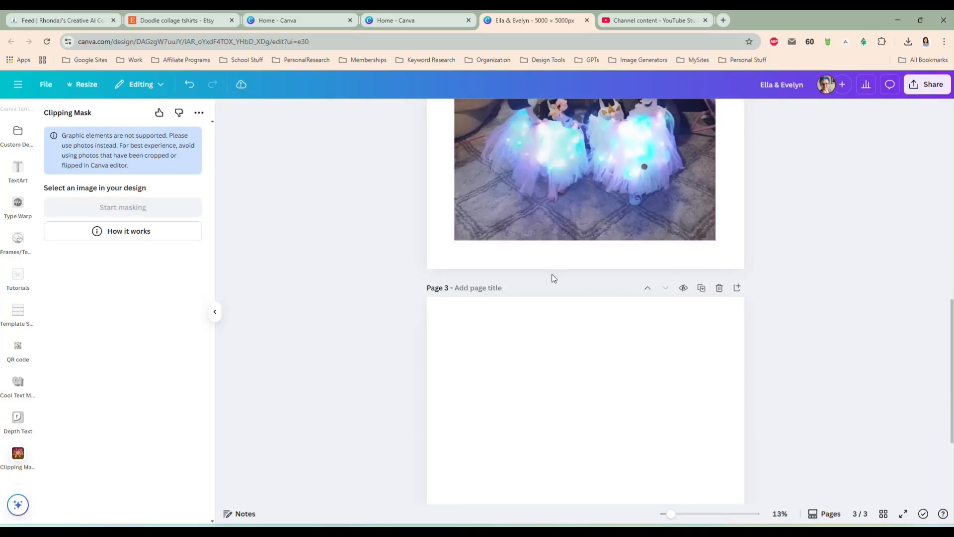
{"action": "key", "text": "ctrl+z"}
{"action": "scroll", "coordinate": [689, 404], "scroll_direction": "down", "scroll_amount": 2}
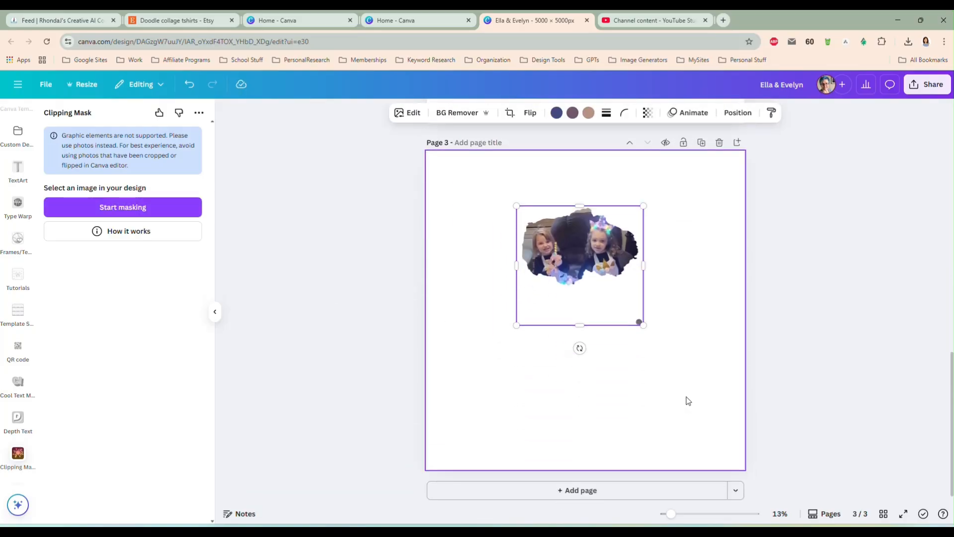
Enlarge the girls' cutout to about 3,410 by 3,203 px and center it horizontally on page 3
{"action": "left_click", "coordinate": [467, 189]}
{"action": "left_click", "coordinate": [639, 318]}
{"action": "left_click_drag", "start_coordinate": [641, 319], "coordinate": [712, 429]}
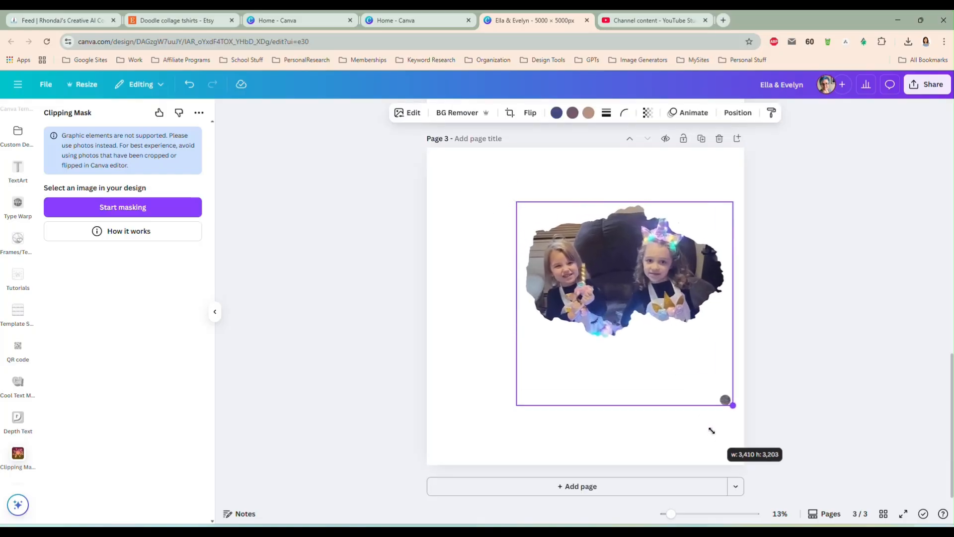
{"action": "left_click_drag", "start_coordinate": [655, 364], "coordinate": [619, 351]}
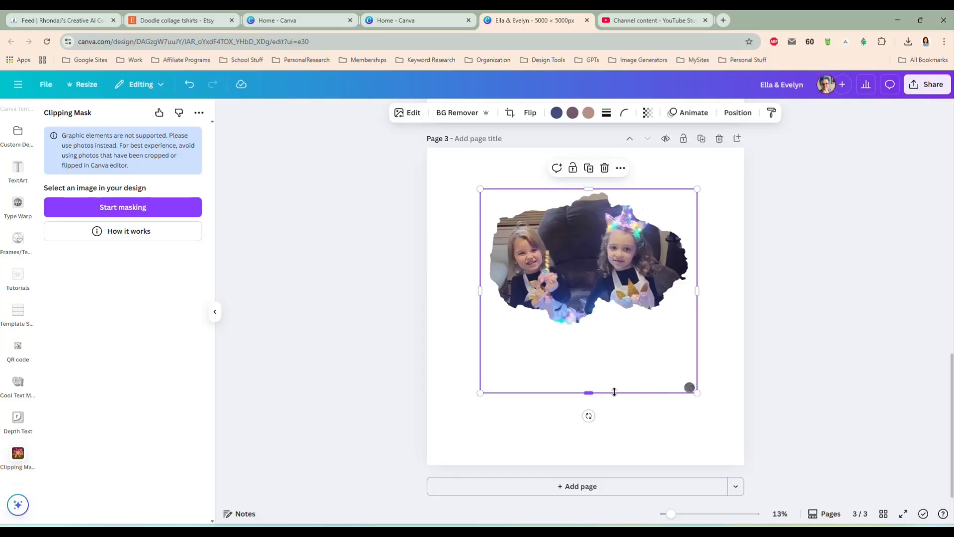
Crop the dot and empty space off the bottom of the girls' cutout, and trim its right and left margins
{"action": "left_click_drag", "start_coordinate": [594, 393], "coordinate": [586, 331]}
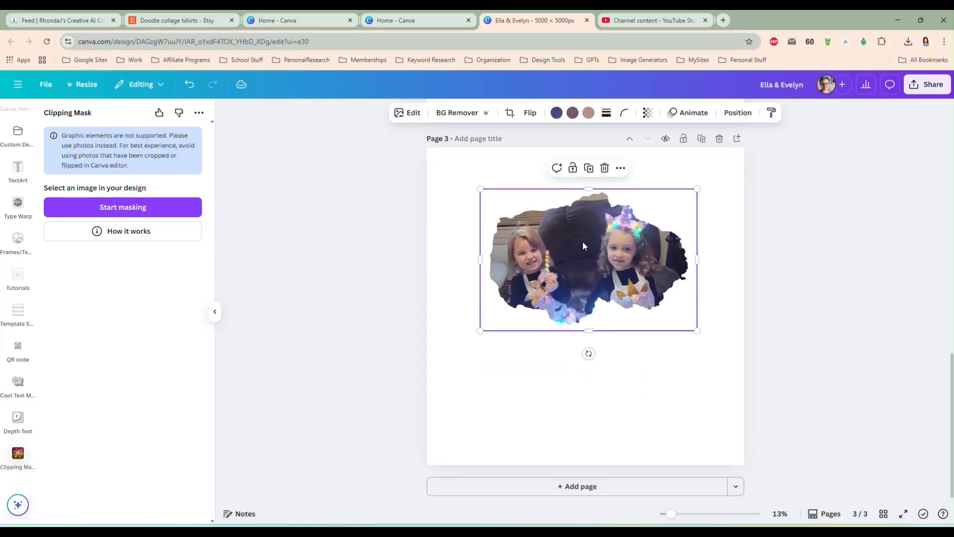
{"action": "left_click_drag", "start_coordinate": [698, 259], "coordinate": [693, 259]}
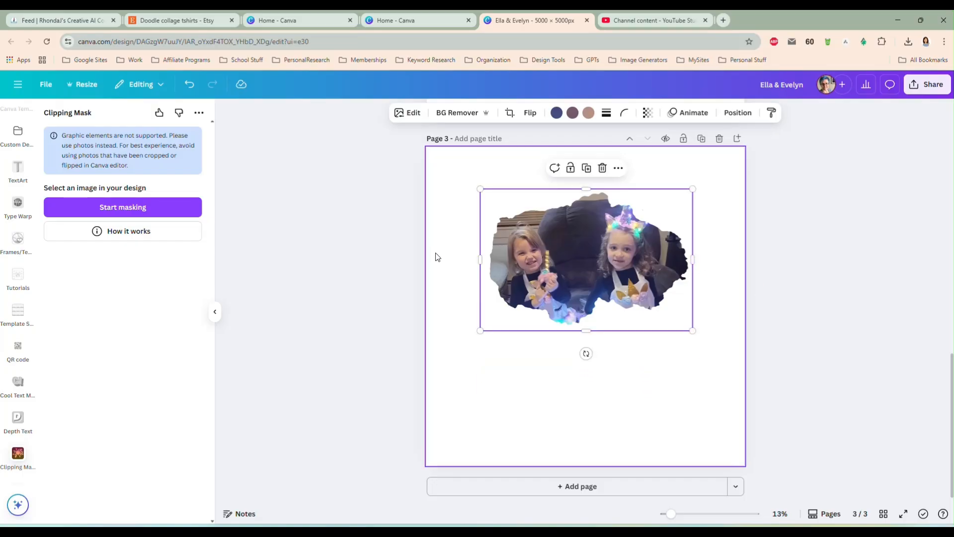
{"action": "left_click_drag", "start_coordinate": [480, 259], "coordinate": [486, 259]}
Enlarge the trimmed cutout of the girls to nearly the full width of page 3 and center it horizontally
{"action": "left_click_drag", "start_coordinate": [543, 262], "coordinate": [499, 240]}
{"action": "left_click_drag", "start_coordinate": [649, 305], "coordinate": [711, 388]}
{"action": "left_click_drag", "start_coordinate": [580, 281], "coordinate": [581, 306]}
{"action": "left_click", "coordinate": [810, 347]}
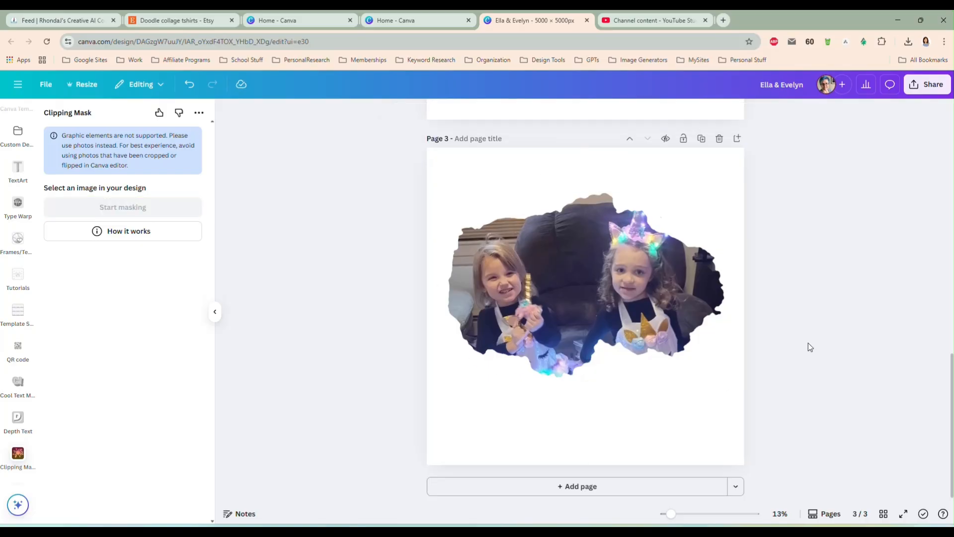
Delete the orange splash from page 1, keeping the small green dot in the corner
{"action": "scroll", "coordinate": [805, 346], "scroll_direction": "up", "scroll_amount": 10}
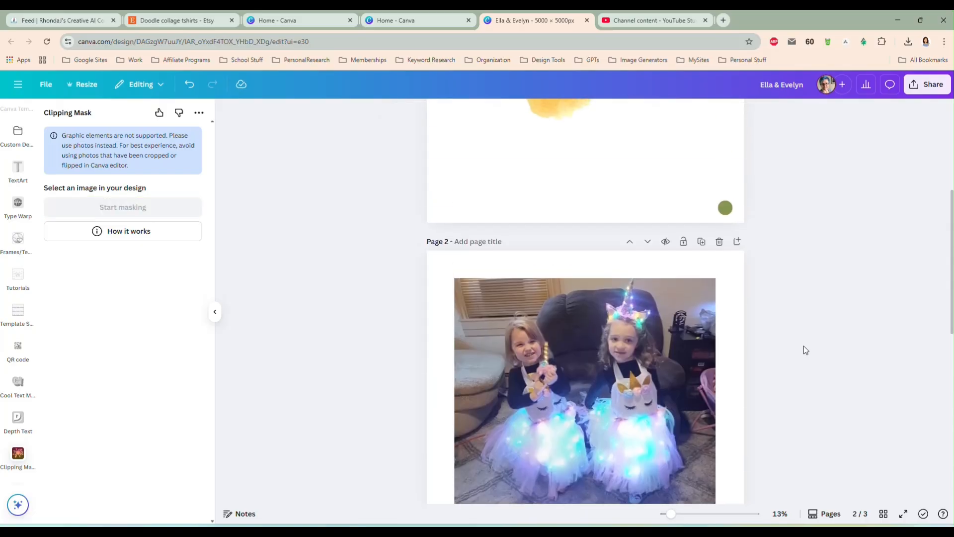
{"action": "left_click", "coordinate": [527, 286]}
{"action": "key", "text": "Delete"}
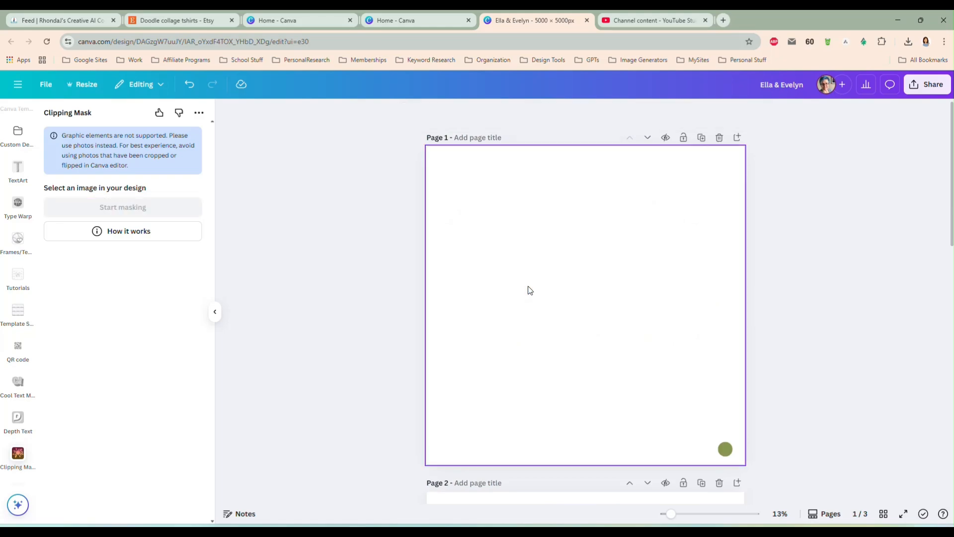
Search the elements library for "watercolor splash" and show all of the graphics results
{"action": "scroll", "coordinate": [20, 133], "scroll_direction": "up", "scroll_amount": 10}
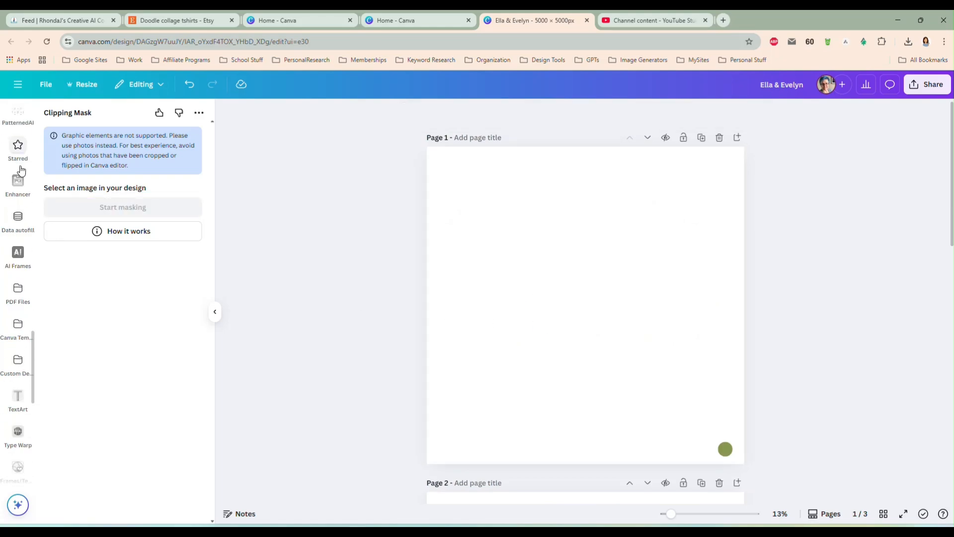
{"action": "scroll", "coordinate": [21, 165], "scroll_direction": "up", "scroll_amount": 4}
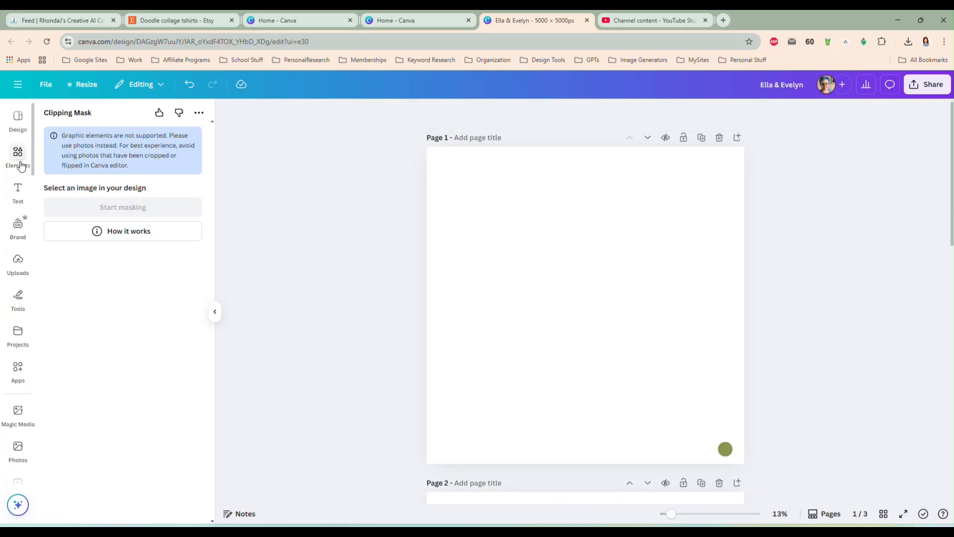
{"action": "left_click", "coordinate": [18, 153]}
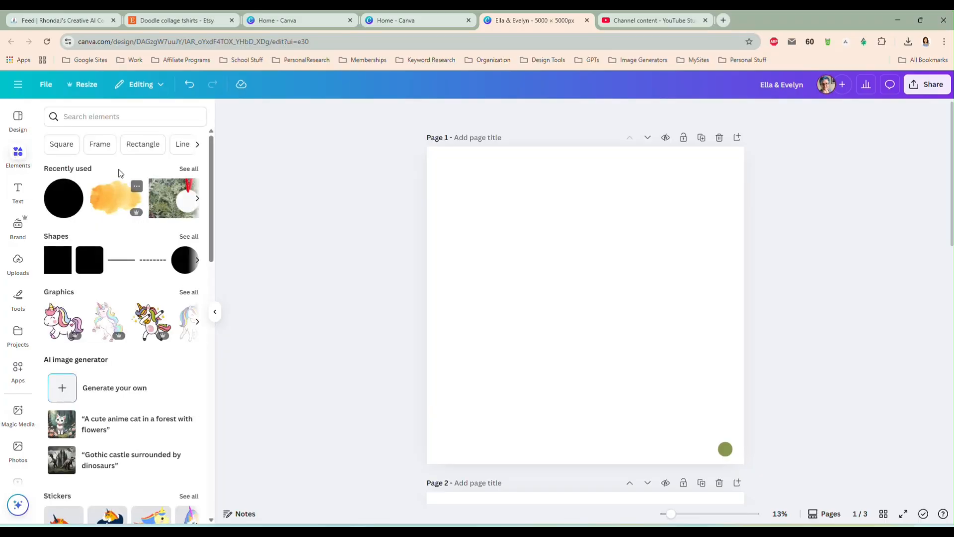
{"action": "left_click", "coordinate": [95, 118]}
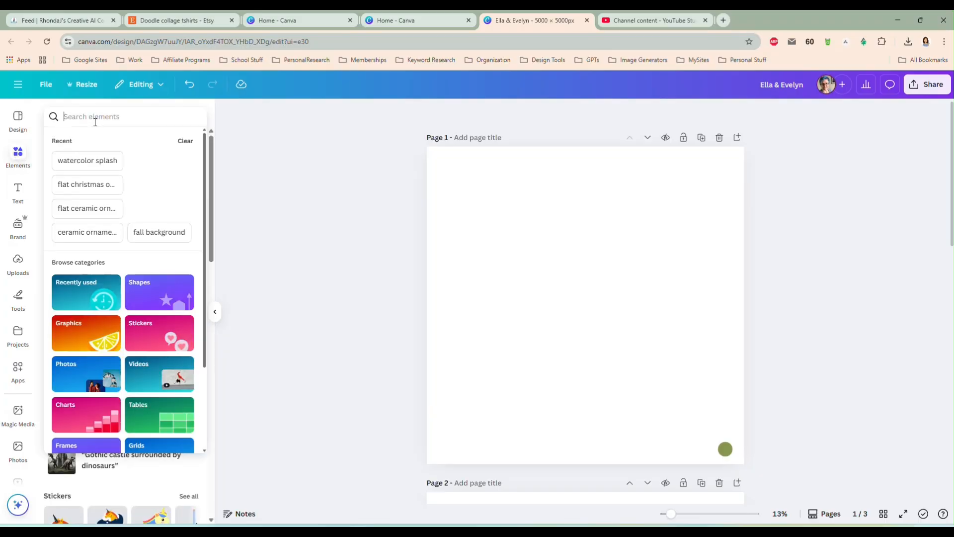
{"action": "type", "text": "waterc"}
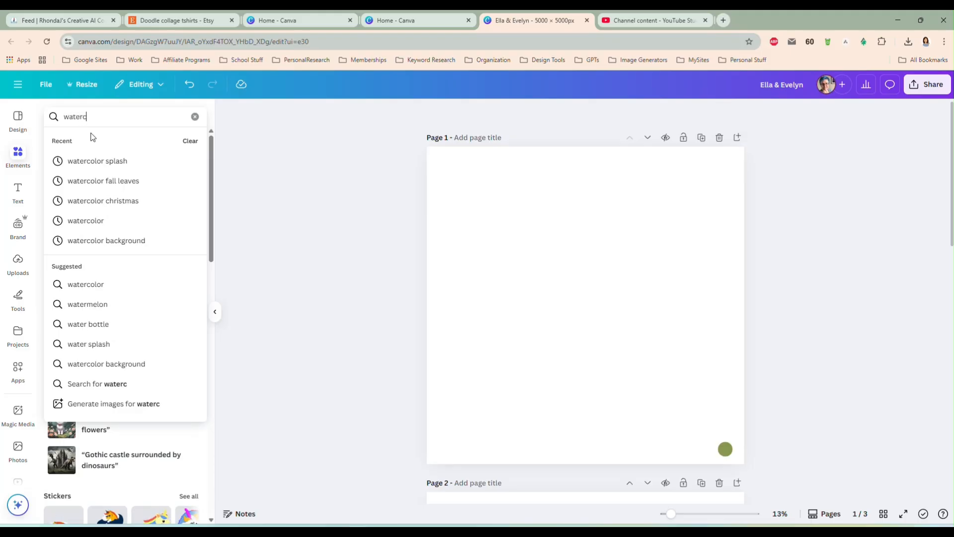
{"action": "type", "text": "olor splash"}
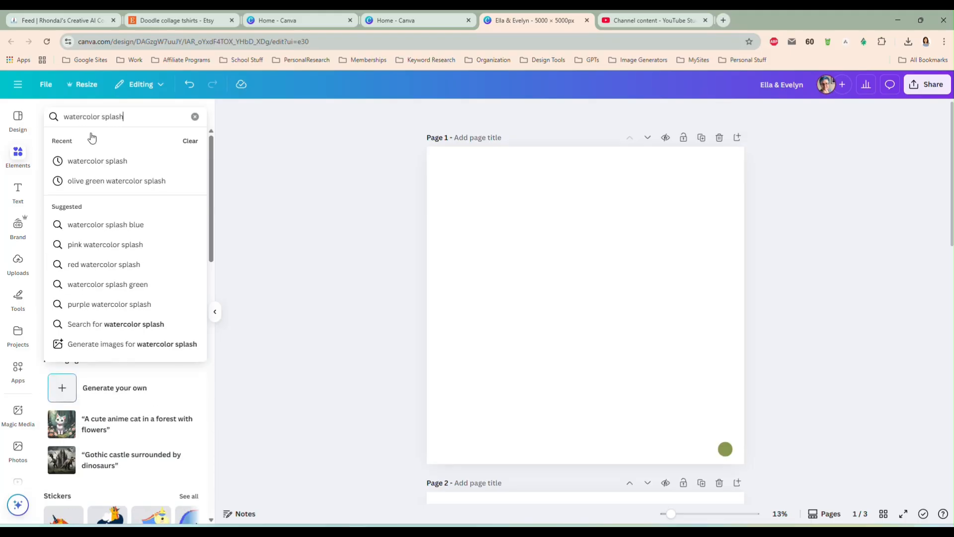
{"action": "key", "text": "Return"}
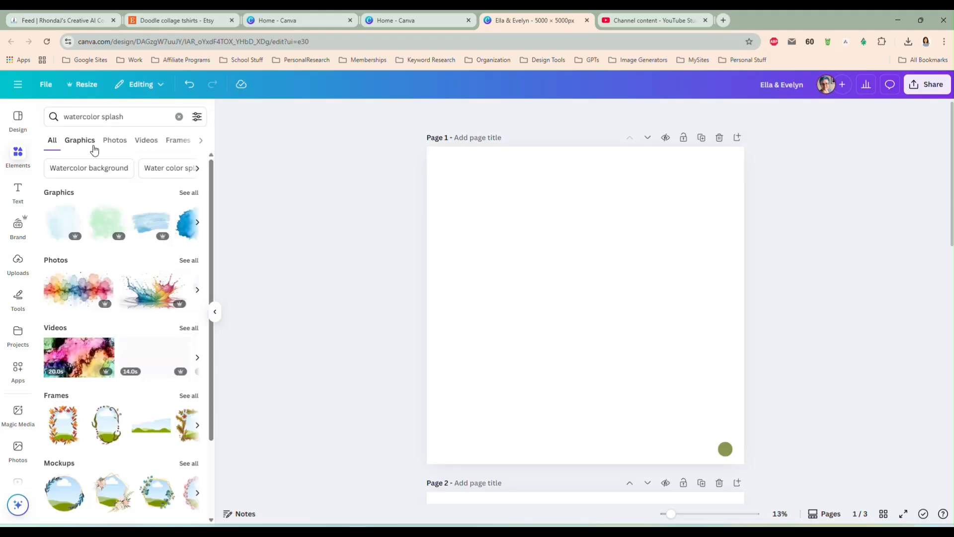
{"action": "left_click", "coordinate": [183, 194]}
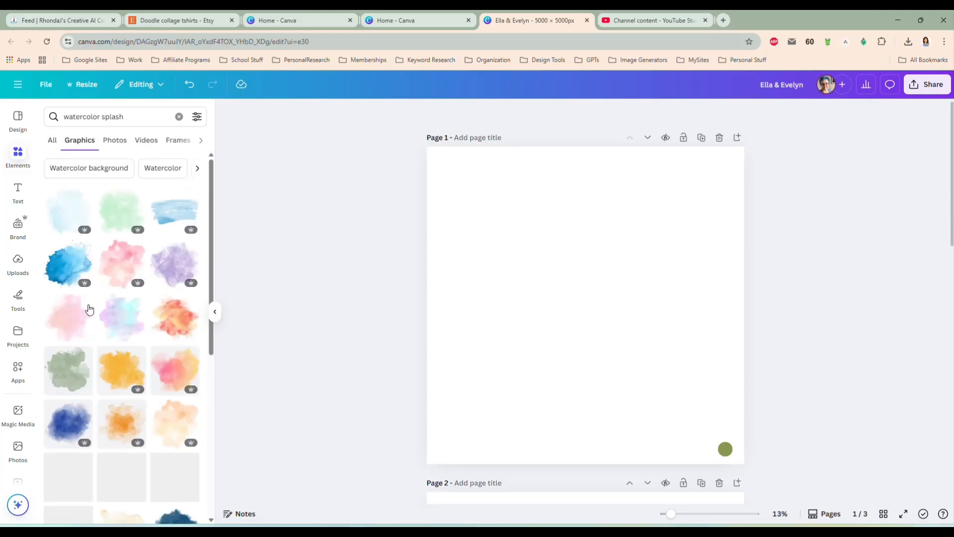
Add the wide, soft black watercolor splash graphic to page 1 and open its similar recommendations
{"action": "scroll", "coordinate": [117, 312], "scroll_direction": "down", "scroll_amount": 10}
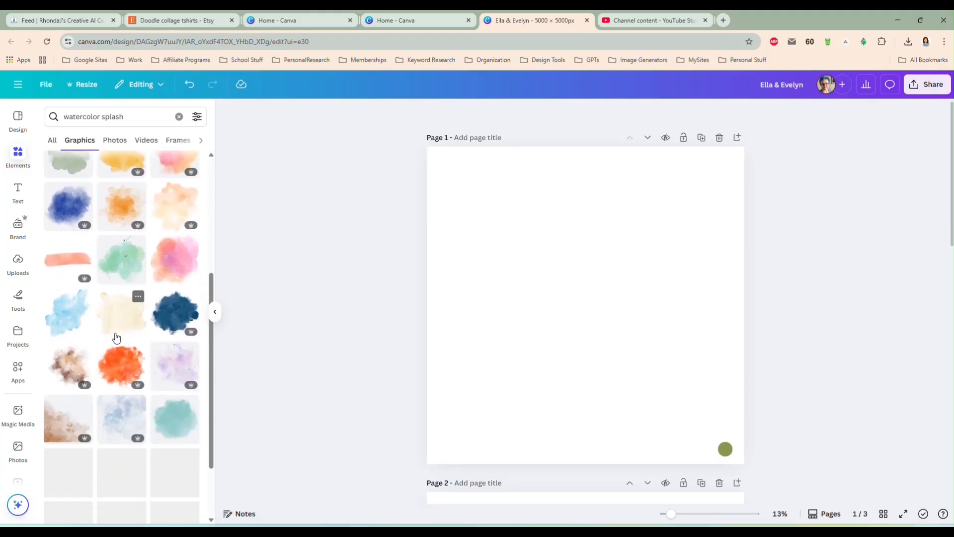
{"action": "scroll", "coordinate": [99, 289], "scroll_direction": "down", "scroll_amount": 2}
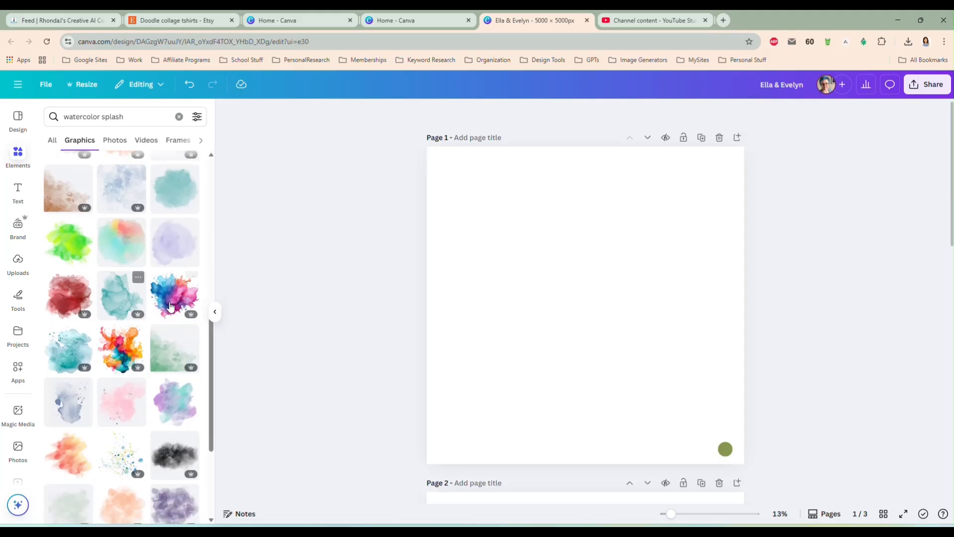
{"action": "scroll", "coordinate": [169, 301], "scroll_direction": "down", "scroll_amount": 5}
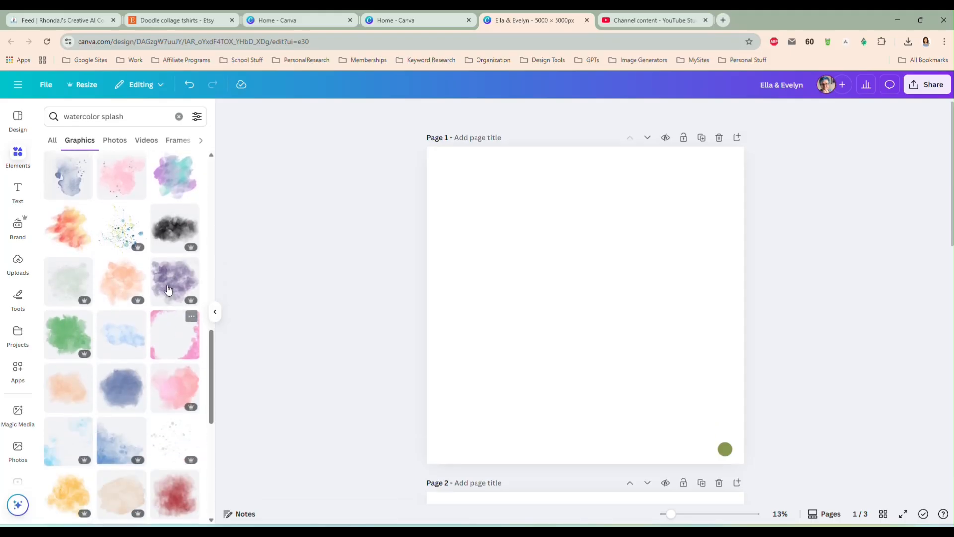
{"action": "mouse_move", "coordinate": [550, 315]}
{"action": "left_mouse_down"}
{"action": "mouse_move", "coordinate": [549, 301]}
{"action": "mouse_move", "coordinate": [545, 310]}
{"action": "left_mouse_up"}
{"action": "left_click", "coordinate": [180, 275]}
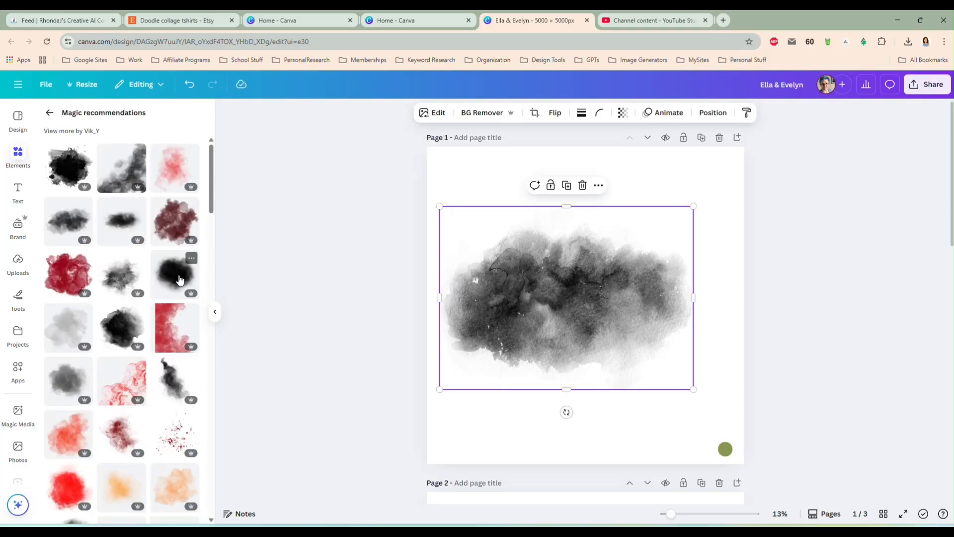
Add the black ink splash with splattered edges to page 1, delete the softer wide splash, and center the new one
{"action": "left_click", "coordinate": [62, 172]}
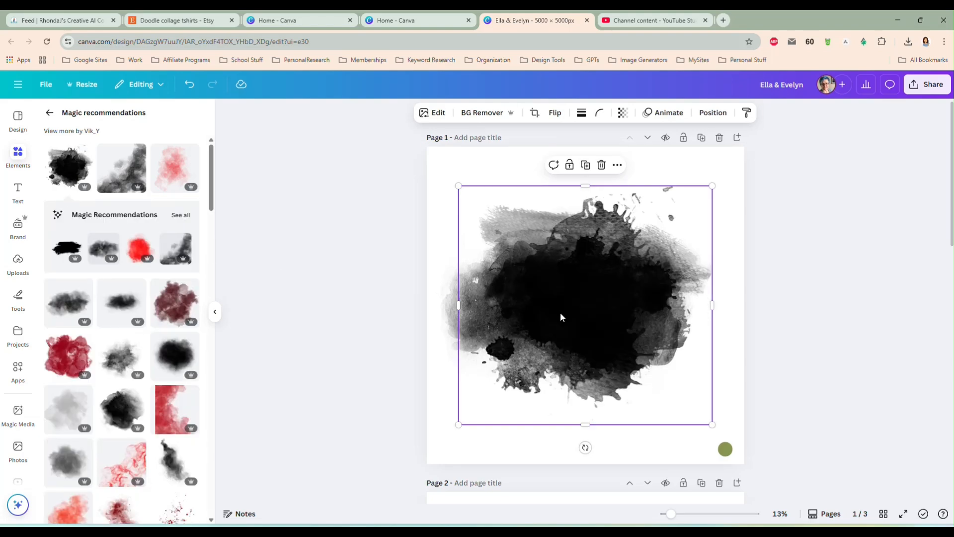
{"action": "left_click_drag", "start_coordinate": [581, 308], "coordinate": [594, 338]}
{"action": "left_click_drag", "start_coordinate": [471, 337], "coordinate": [439, 303]}
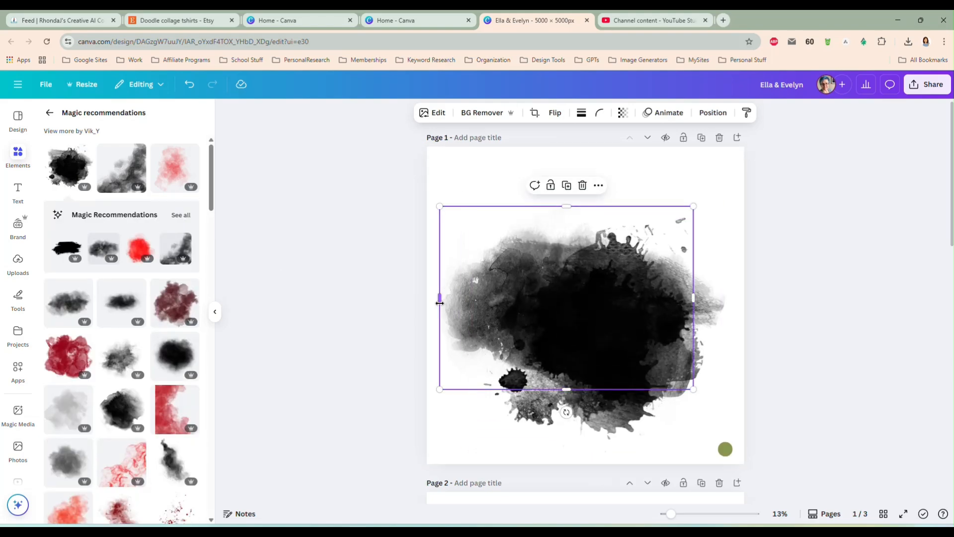
{"action": "key", "text": "Delete"}
{"action": "left_click_drag", "start_coordinate": [616, 319], "coordinate": [602, 288]}
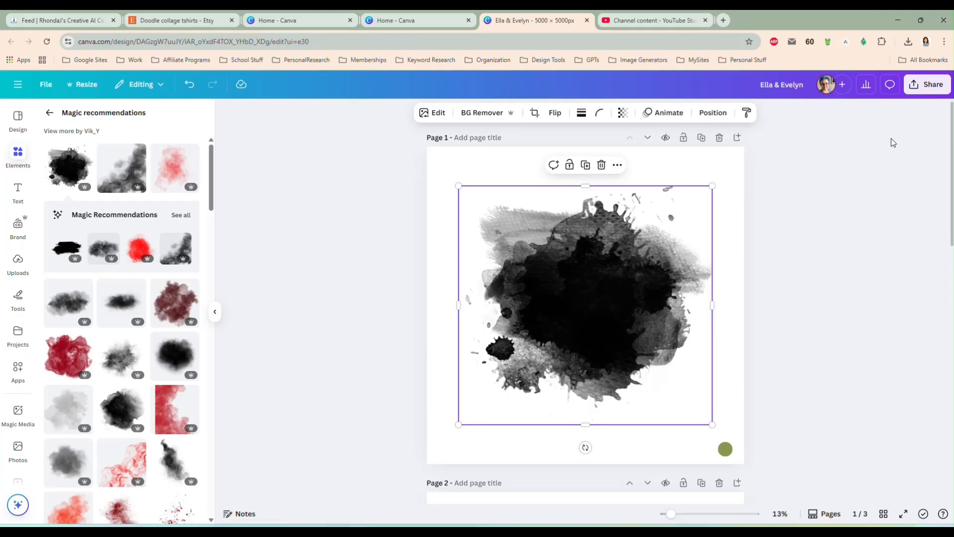
Set up a PNG download with a transparent background, limited to the current page, page 1
{"action": "left_click", "coordinate": [927, 84]}
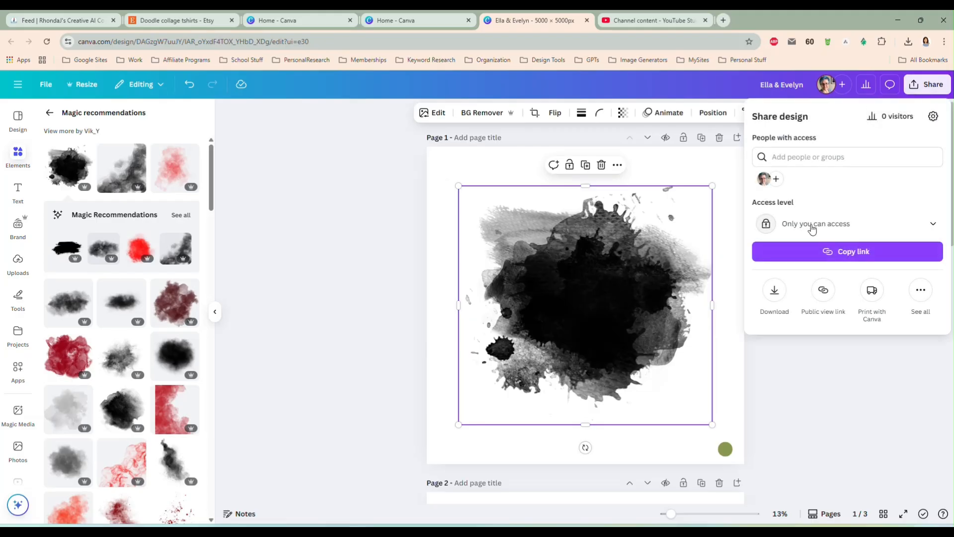
{"action": "left_click", "coordinate": [775, 294]}
{"action": "left_click", "coordinate": [757, 256]}
{"action": "left_click", "coordinate": [802, 292]}
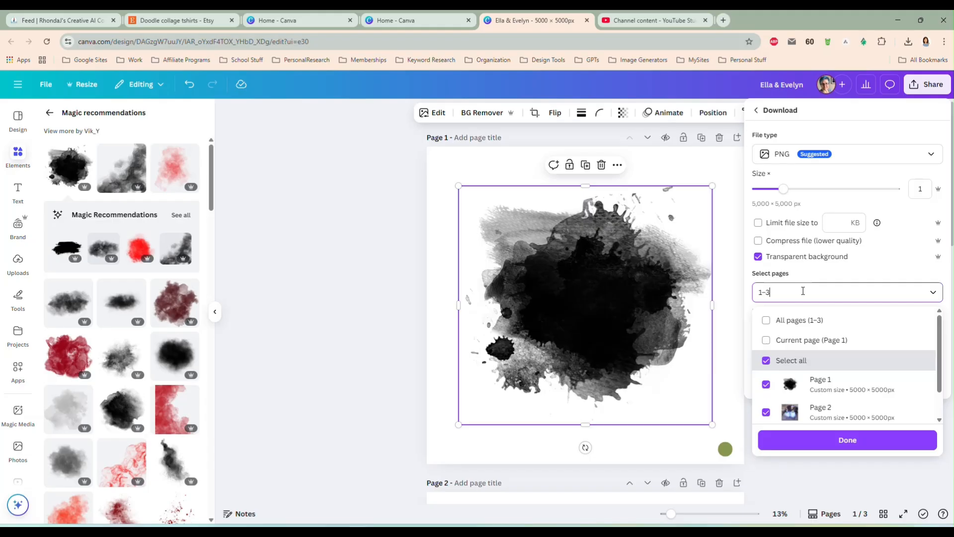
{"action": "left_click", "coordinate": [805, 340]}
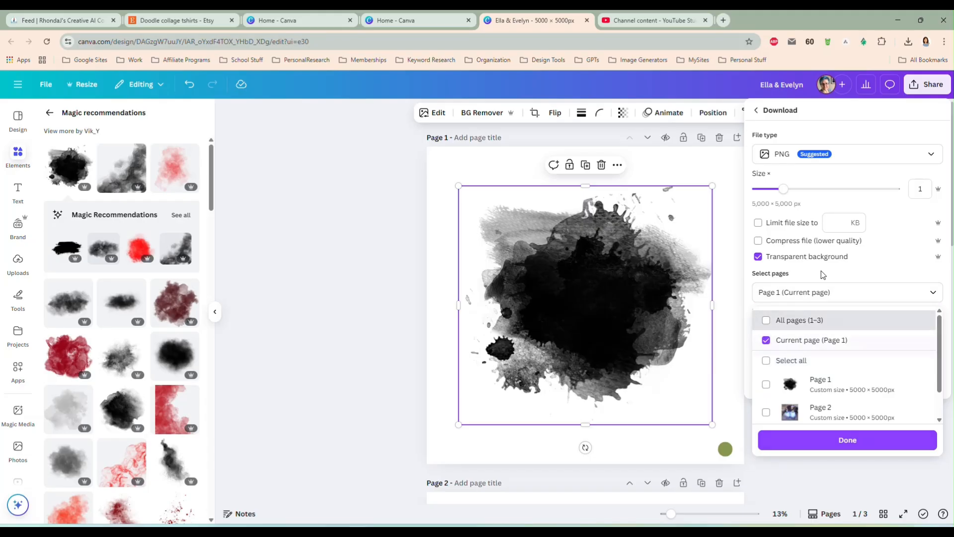
{"action": "left_click", "coordinate": [794, 341]}
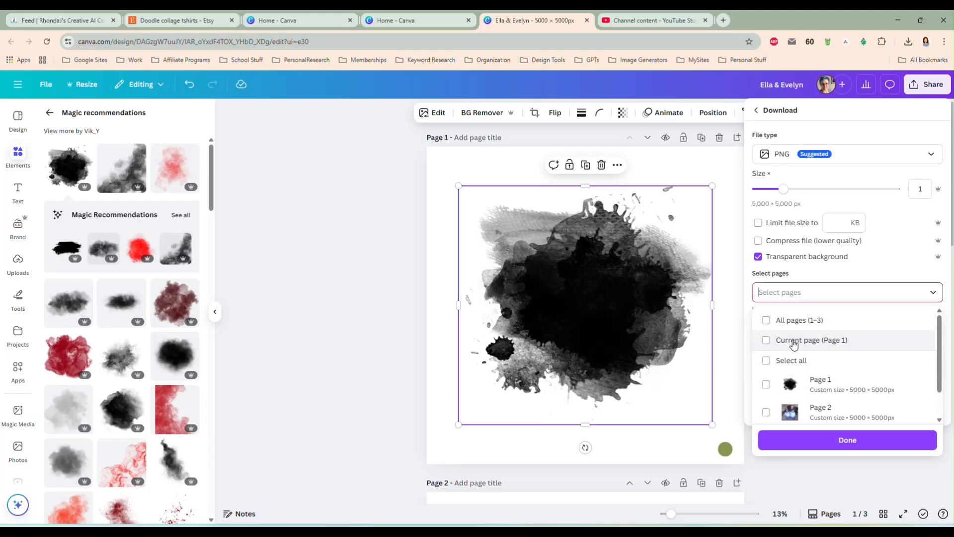
{"action": "left_click", "coordinate": [795, 341]}
{"action": "left_click", "coordinate": [810, 441]}
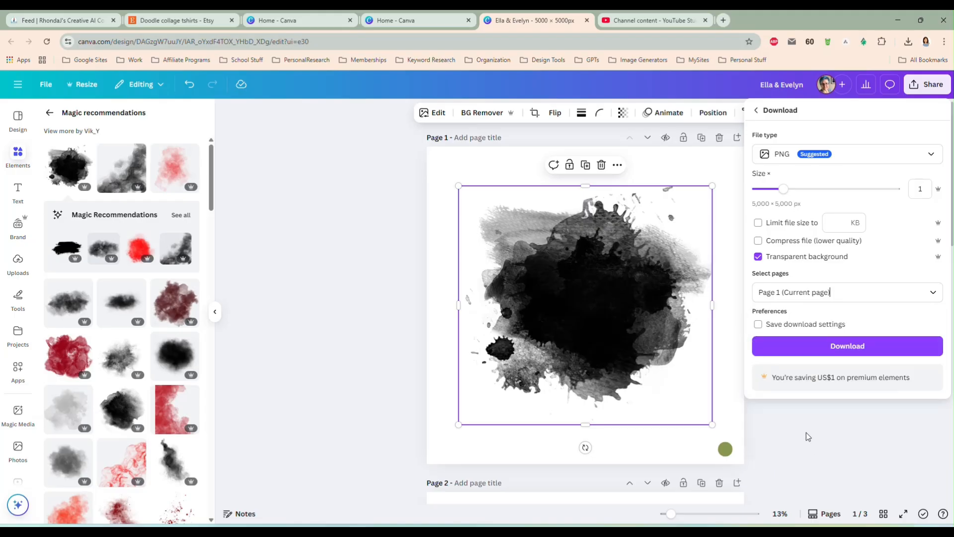
Download the page 1 splash and save the file as splash3 in the Downloads folder
{"action": "left_click", "coordinate": [824, 347]}
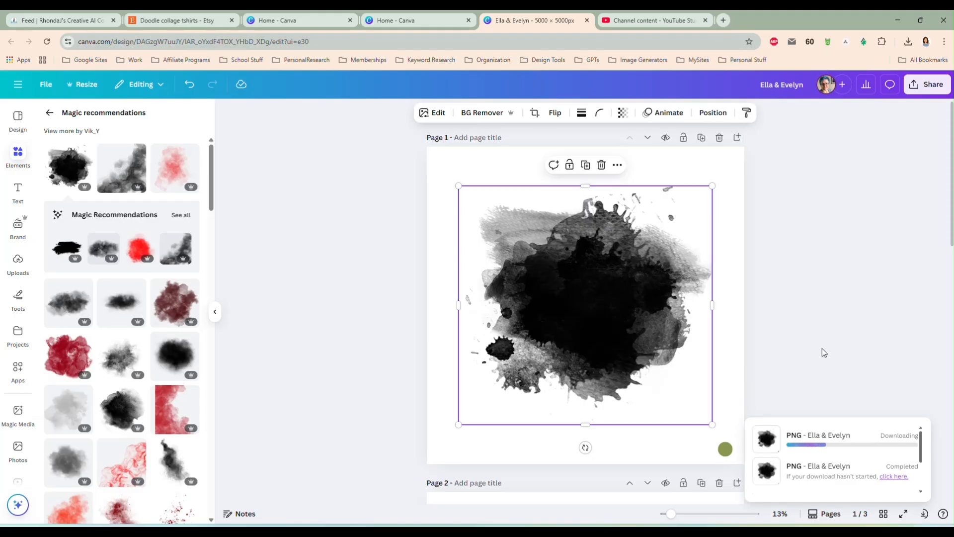
{"action": "type", "text": "sp"}
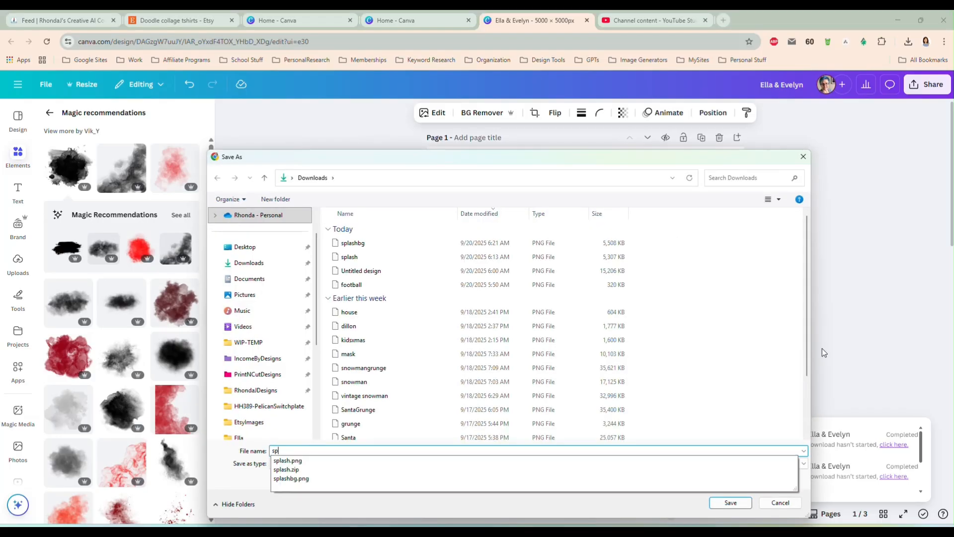
{"action": "type", "text": "lash3"}
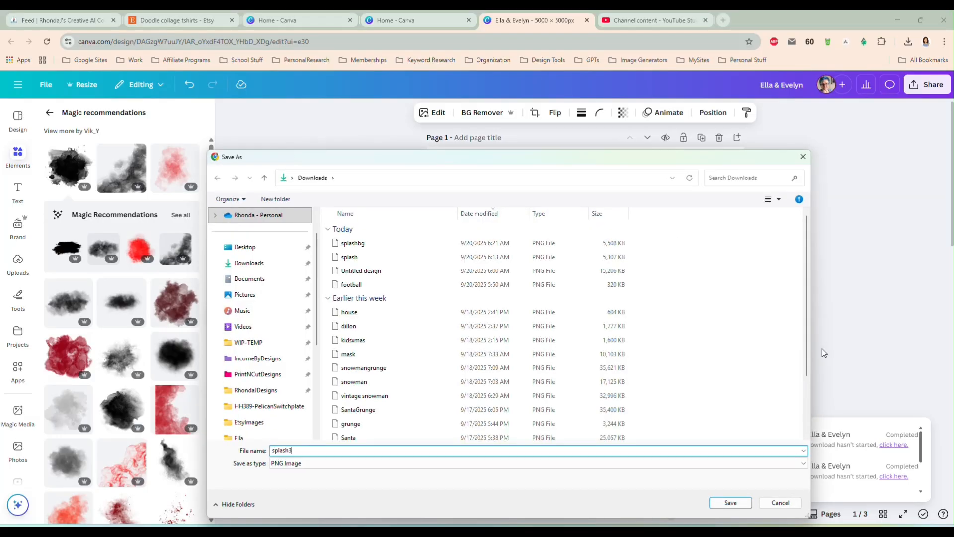
{"action": "key", "text": "Return"}
Start masking the photo of the two girls on page 2 with the Clipping Mask app
{"action": "scroll", "coordinate": [753, 283], "scroll_direction": "down", "scroll_amount": 5}
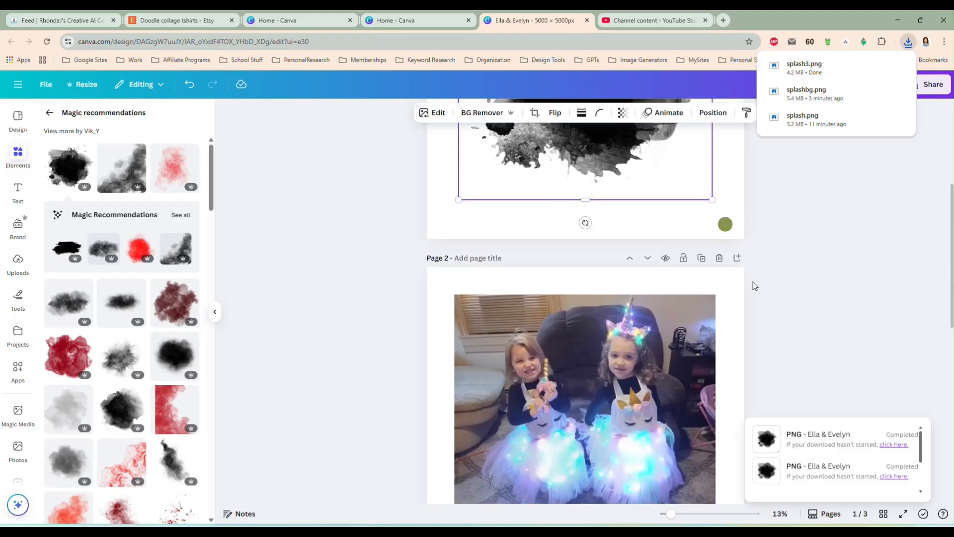
{"action": "left_click", "coordinate": [576, 355]}
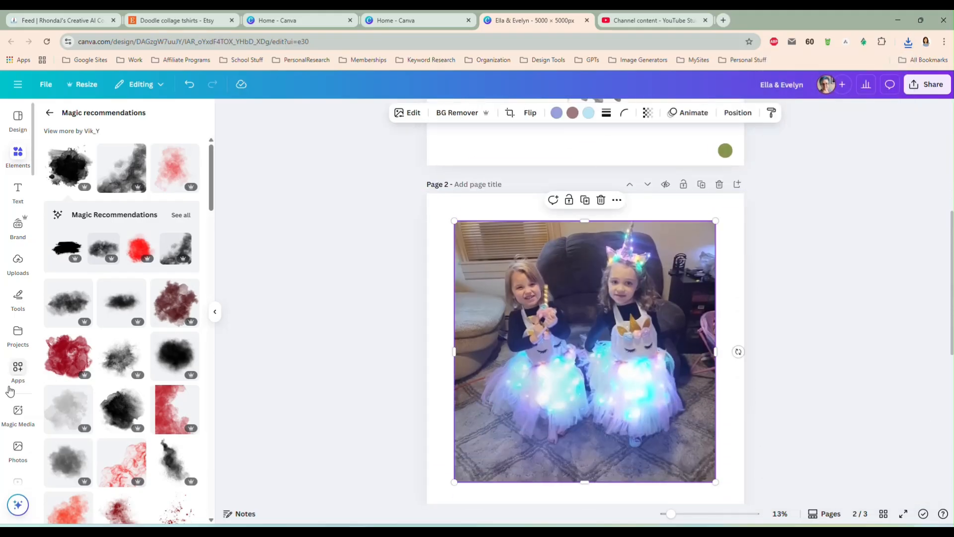
{"action": "left_click", "coordinate": [18, 370]}
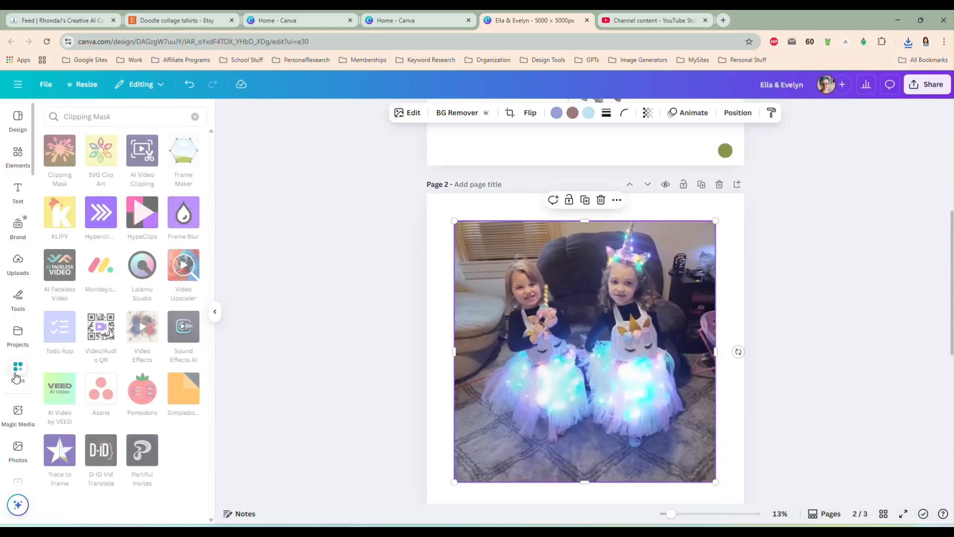
{"action": "left_click", "coordinate": [53, 152]}
{"action": "left_click", "coordinate": [125, 207]}
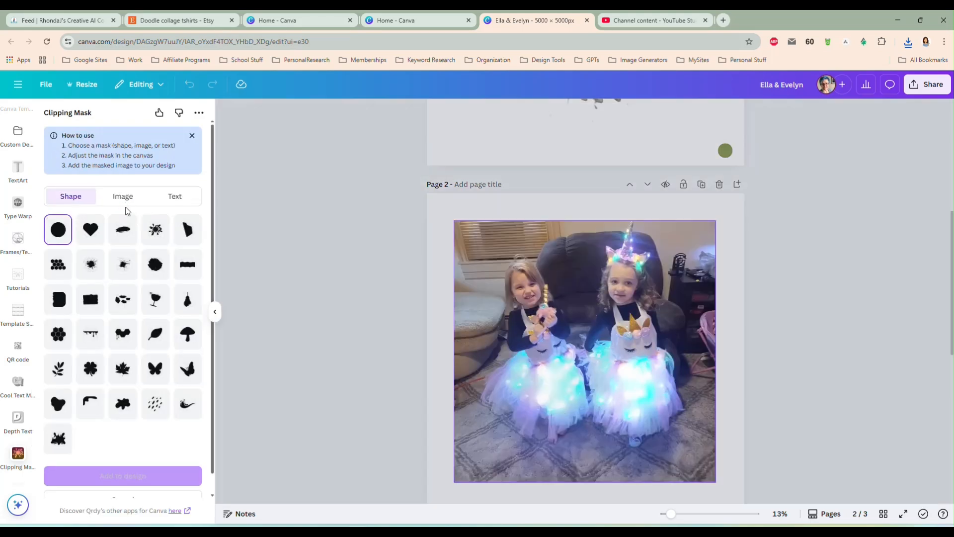
Choose an image mask and upload splash3.png as the mask file
{"action": "left_click", "coordinate": [123, 196]}
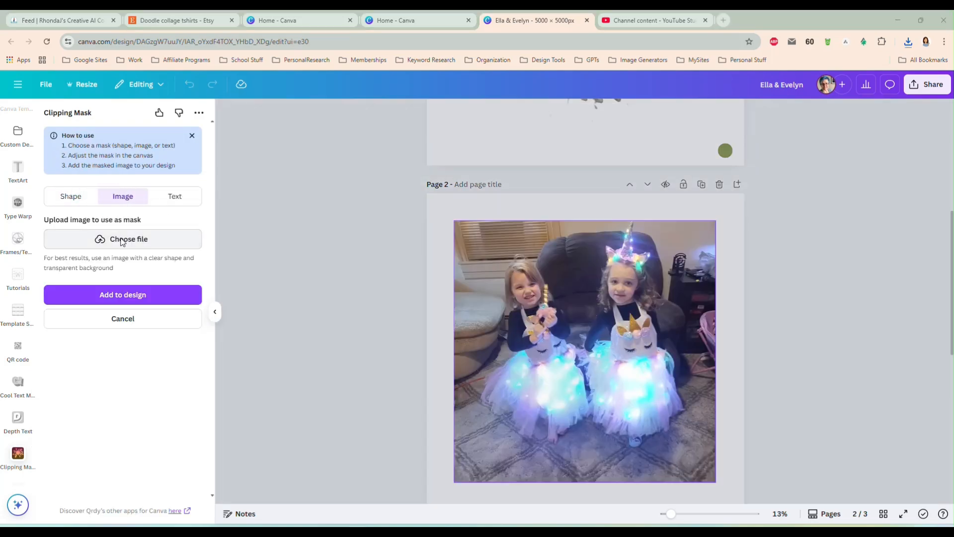
{"action": "left_click", "coordinate": [122, 241]}
{"action": "left_click", "coordinate": [357, 243]}
{"action": "double_click", "coordinate": [357, 243]}
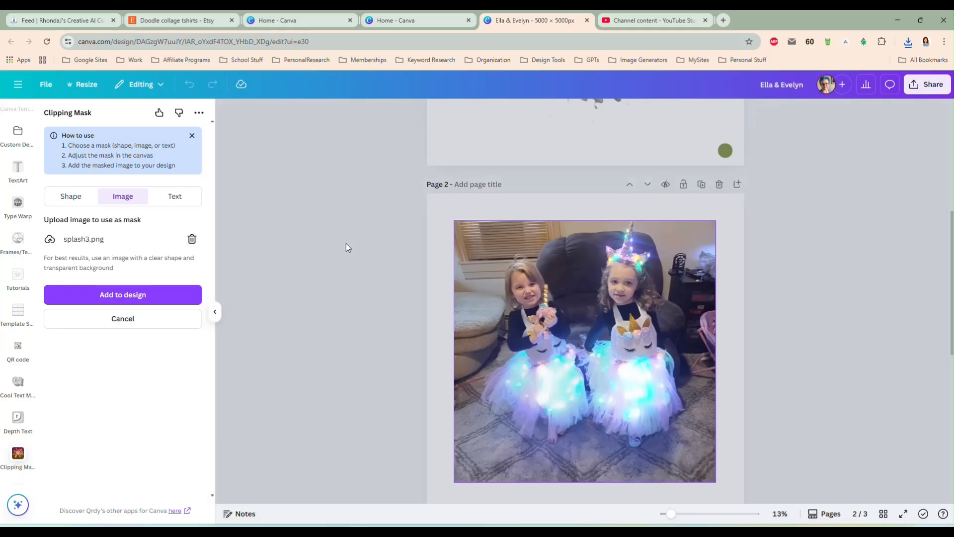
Enlarge the splash mask to nearly the full photo size and position it over both girls
{"action": "left_click_drag", "start_coordinate": [561, 351], "coordinate": [518, 291]}
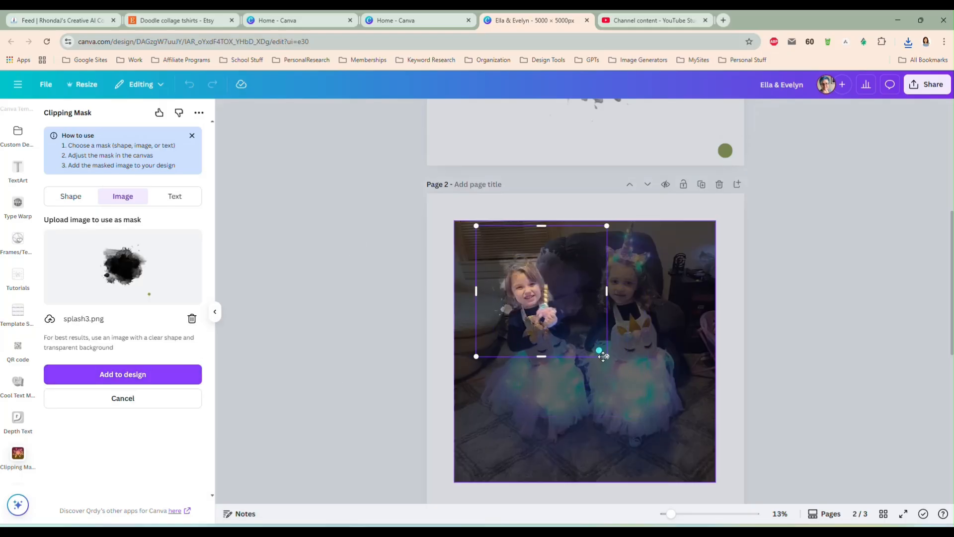
{"action": "left_click_drag", "start_coordinate": [607, 355], "coordinate": [709, 458]}
{"action": "left_click_drag", "start_coordinate": [609, 378], "coordinate": [556, 345]}
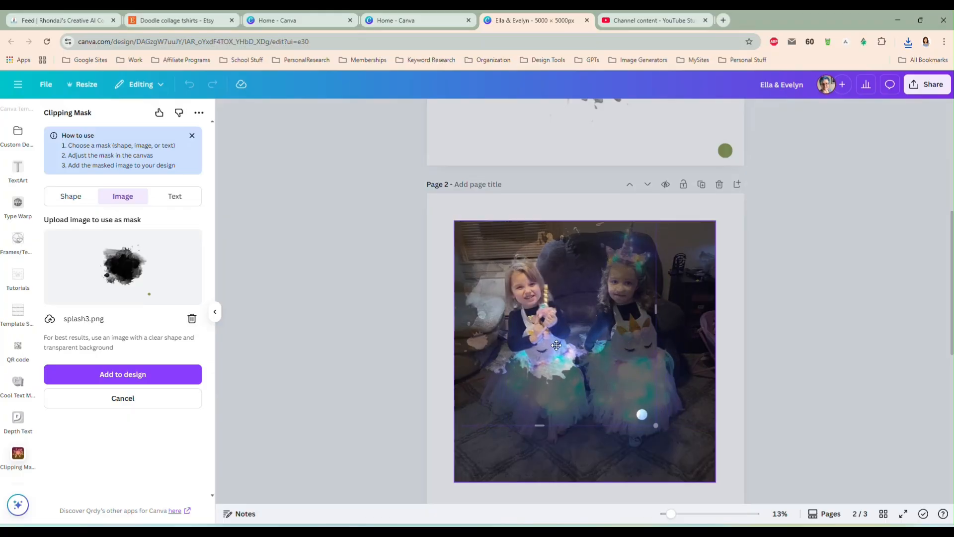
{"action": "left_click_drag", "start_coordinate": [647, 418], "coordinate": [690, 461]}
{"action": "left_click_drag", "start_coordinate": [612, 368], "coordinate": [626, 364]}
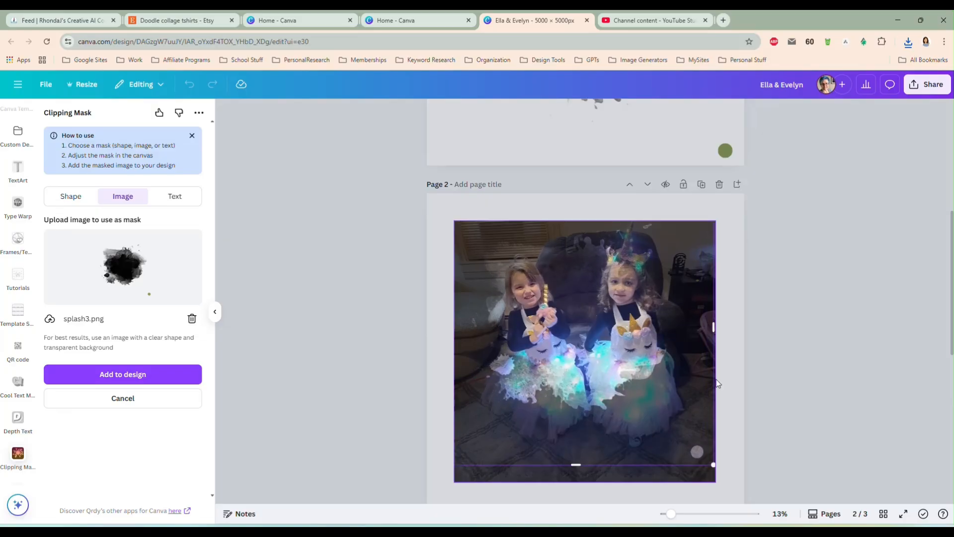
Add the masked photo to the design and move the resulting cutout from page 2 to the upper part of page 3
{"action": "scroll", "coordinate": [583, 373], "scroll_direction": "down", "scroll_amount": 2}
{"action": "left_click", "coordinate": [178, 373]}
{"action": "scroll", "coordinate": [297, 298], "scroll_direction": "down", "scroll_amount": 1}
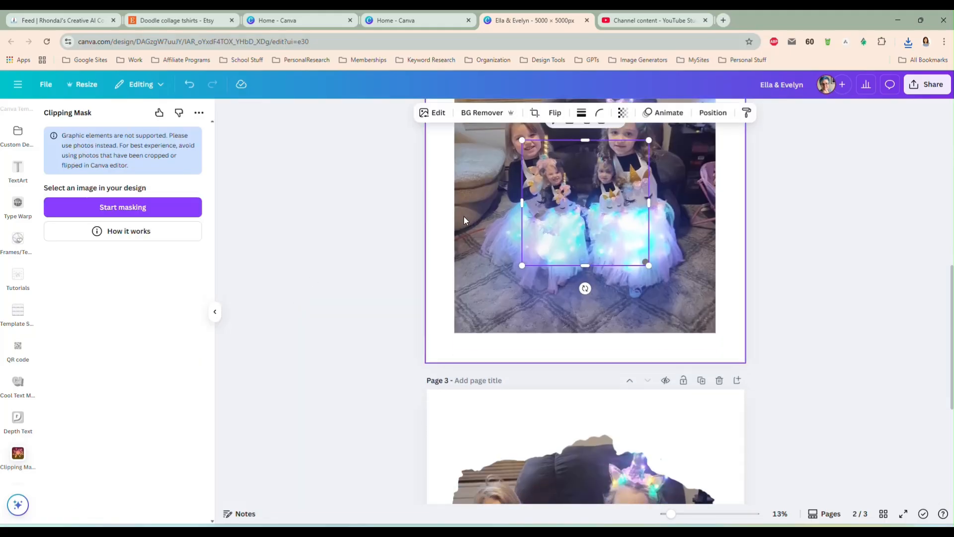
{"action": "left_click_drag", "start_coordinate": [563, 209], "coordinate": [540, 444]}
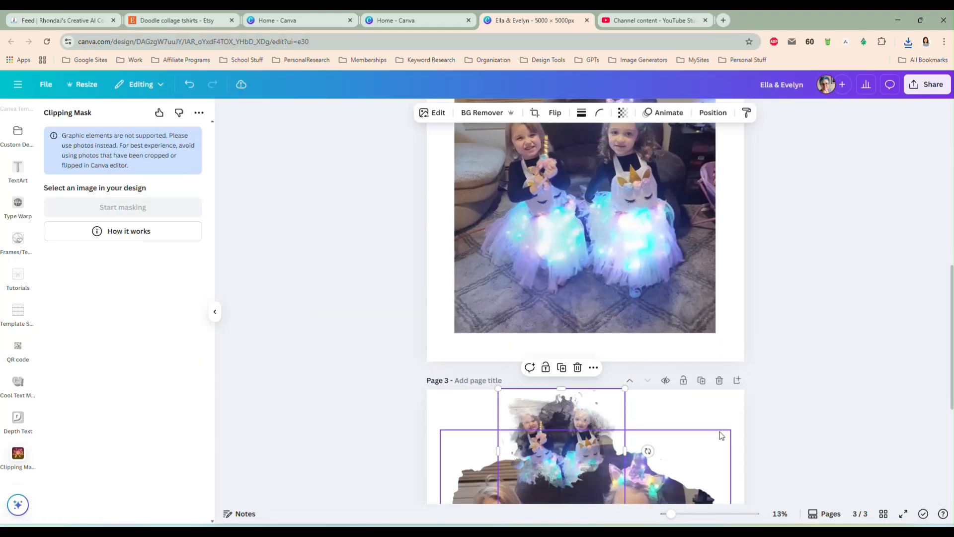
Delete the older, wide cutout of the two girls from page 3, keeping the ink-splash cutout
{"action": "scroll", "coordinate": [796, 378], "scroll_direction": "down", "scroll_amount": 4}
{"action": "left_click", "coordinate": [676, 365]}
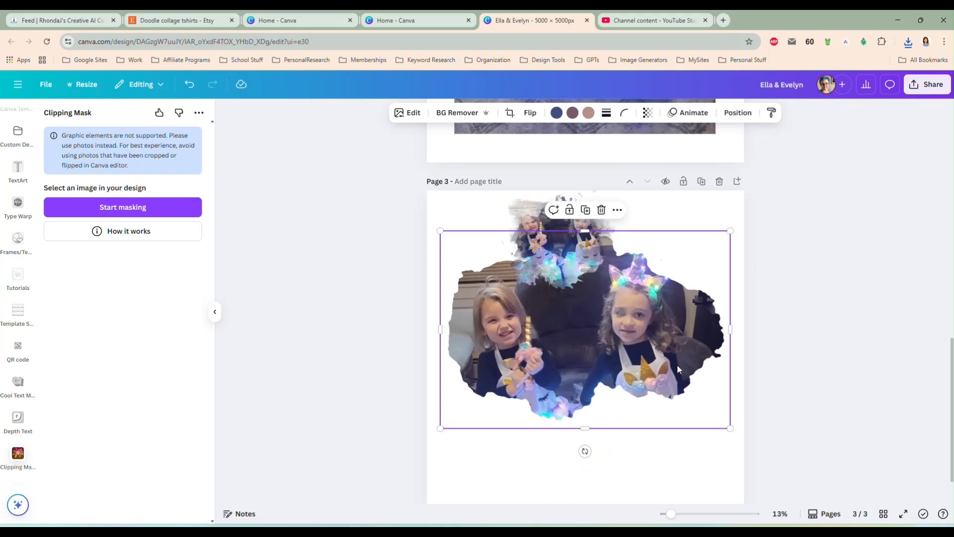
{"action": "key", "text": "Delete"}
Enlarge the ink-splash cutout to fill most of page 3 and centre it with its empty edges cropped
{"action": "left_click_drag", "start_coordinate": [574, 257], "coordinate": [521, 282]}
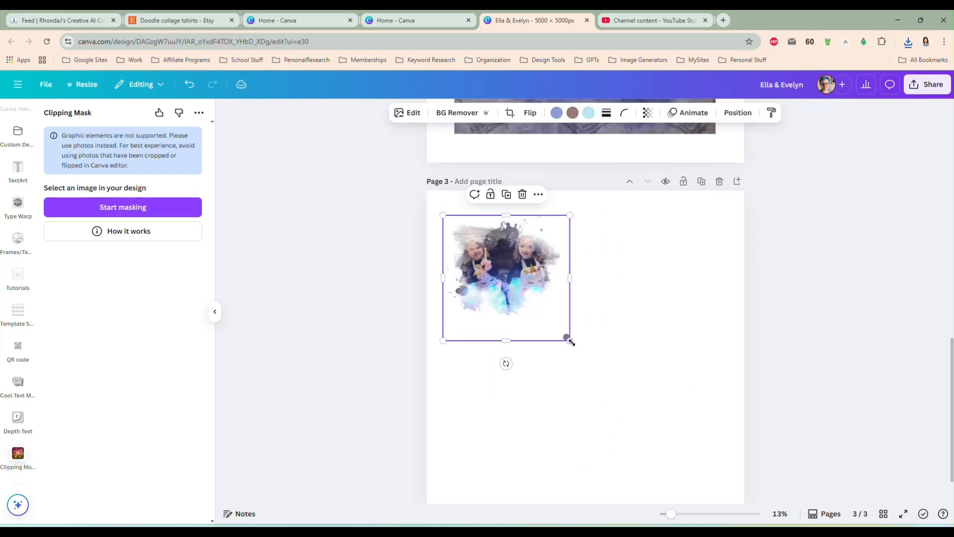
{"action": "left_click_drag", "start_coordinate": [567, 338], "coordinate": [711, 475]}
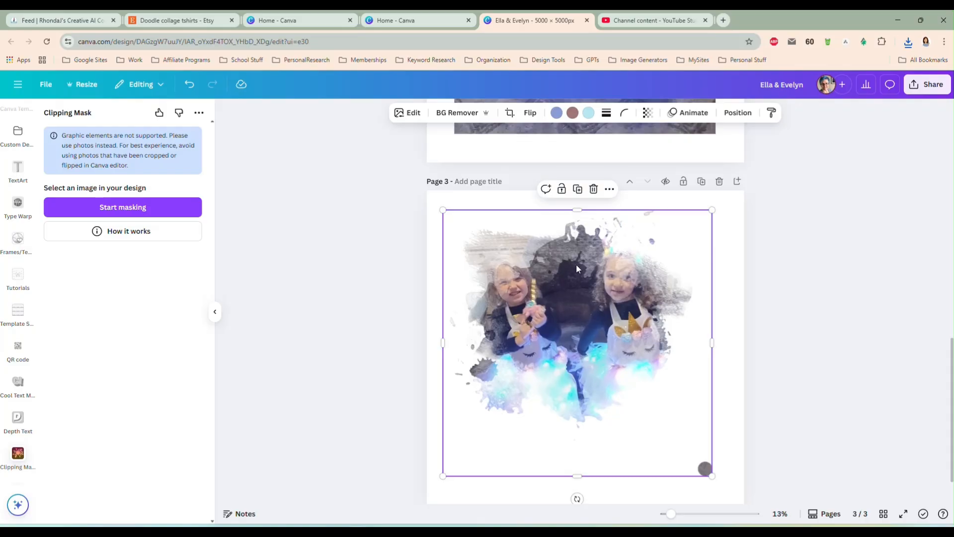
{"action": "left_click_drag", "start_coordinate": [577, 474], "coordinate": [577, 439]}
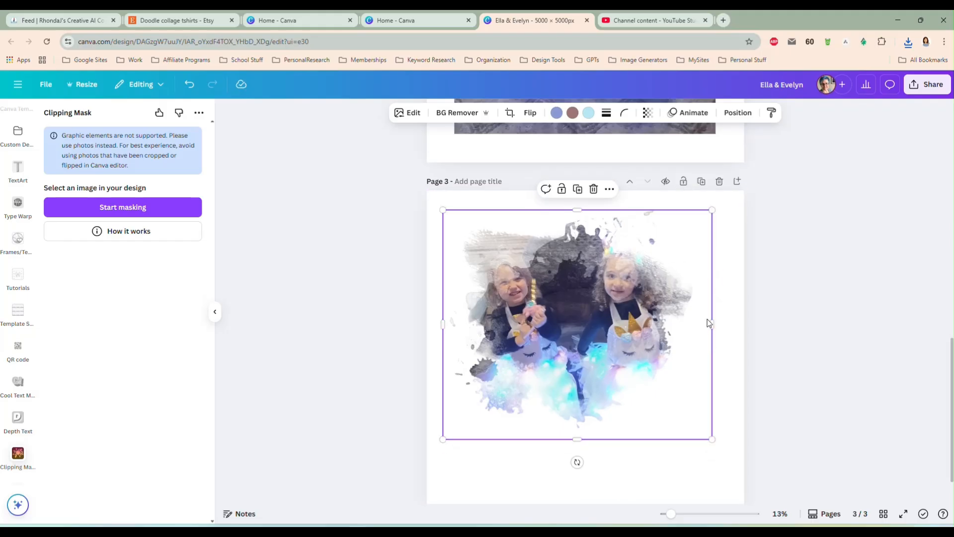
{"action": "left_click_drag", "start_coordinate": [710, 324], "coordinate": [699, 324]}
{"action": "left_click_drag", "start_coordinate": [442, 321], "coordinate": [448, 324]}
{"action": "left_click_drag", "start_coordinate": [551, 312], "coordinate": [566, 331]}
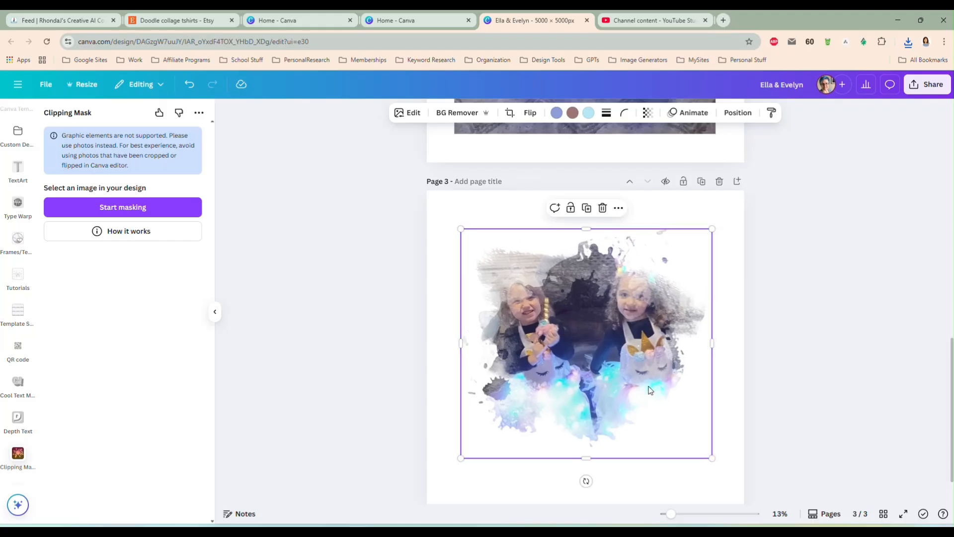
Delete the ink-splash cutout from page 3 and the black ink splash from page 1
{"action": "left_click", "coordinate": [785, 360]}
{"action": "left_click", "coordinate": [613, 314]}
{"action": "key", "text": "Delete"}
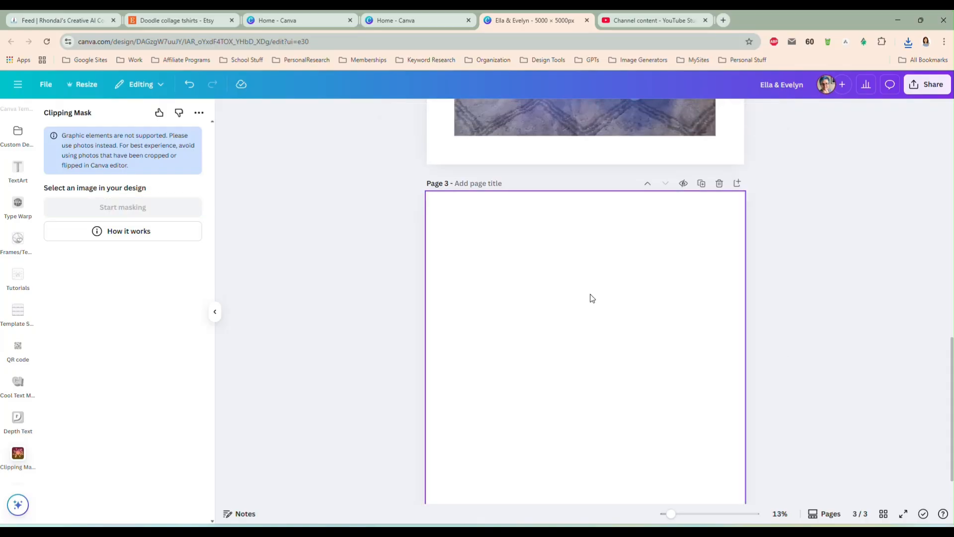
{"action": "scroll", "coordinate": [592, 296], "scroll_direction": "up", "scroll_amount": 8}
{"action": "scroll", "coordinate": [592, 298], "scroll_direction": "up", "scroll_amount": 5}
{"action": "left_click", "coordinate": [589, 287]}
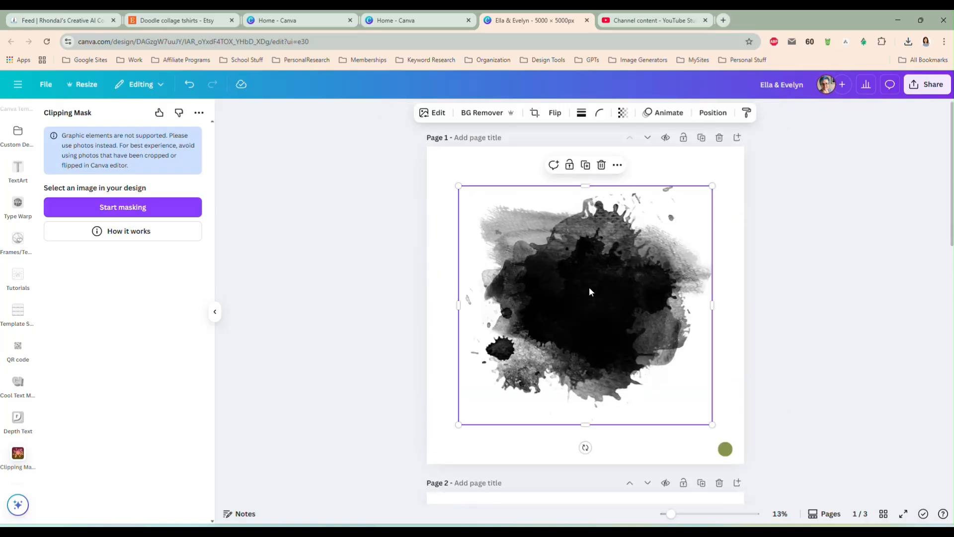
{"action": "key", "text": "Delete"}
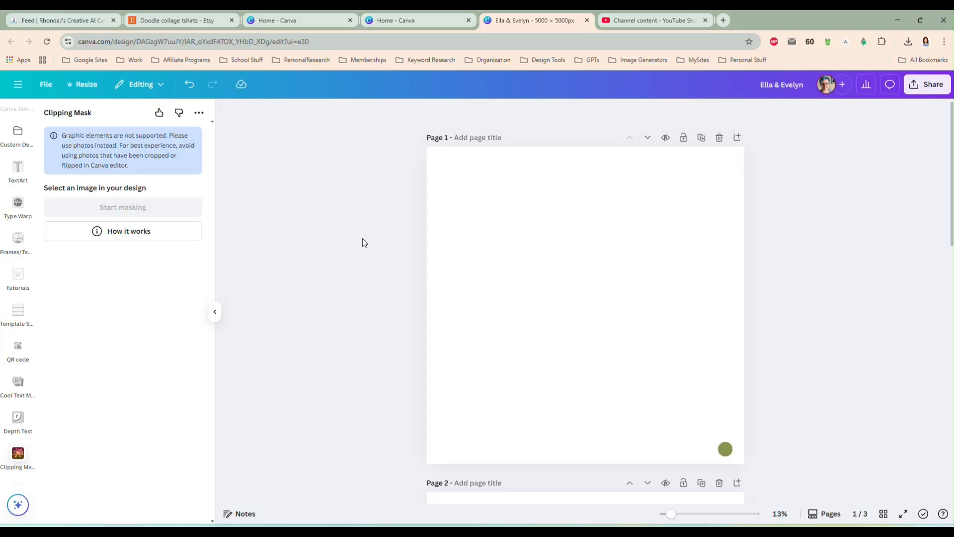